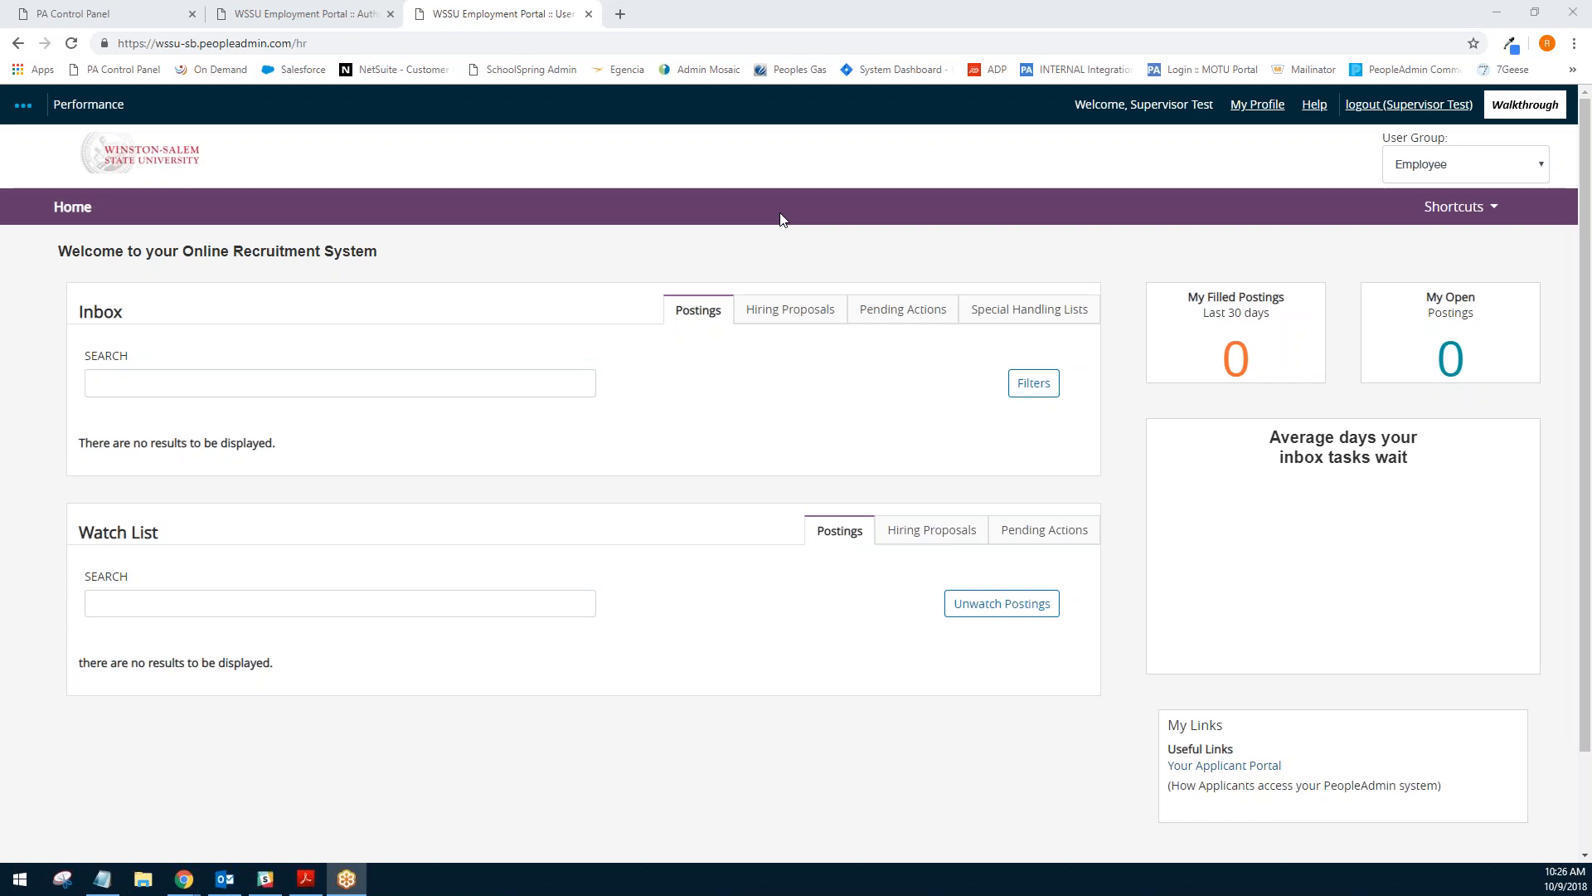
- Switch from the recruitment system to the WSSU Performance Management Portal
{"action": "left_click", "coordinate": [697, 189]}
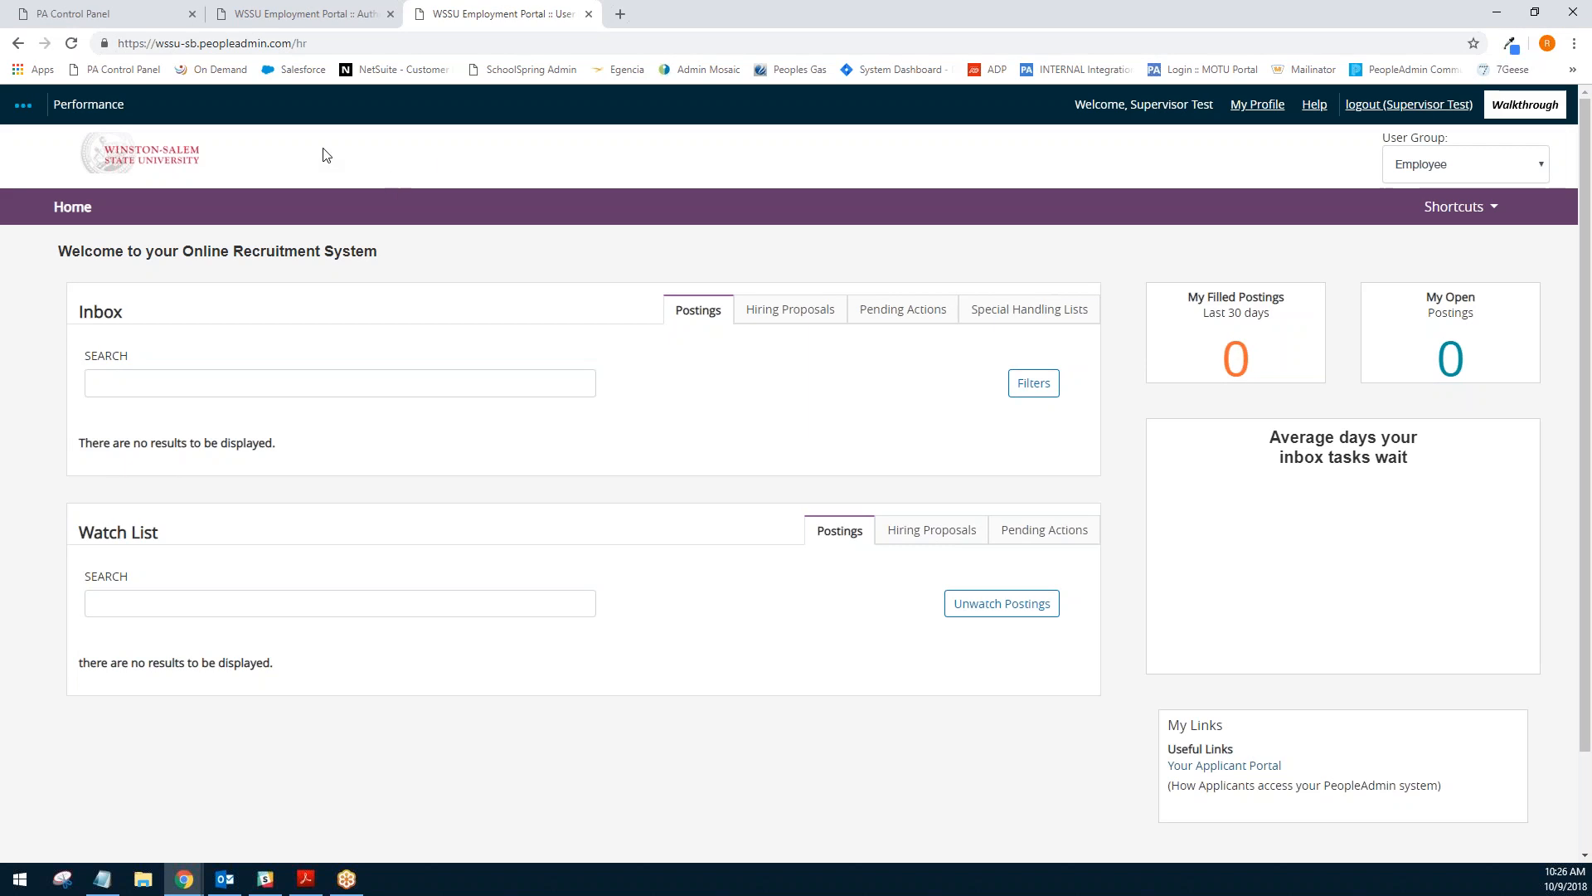
{"action": "left_click", "coordinate": [22, 108]}
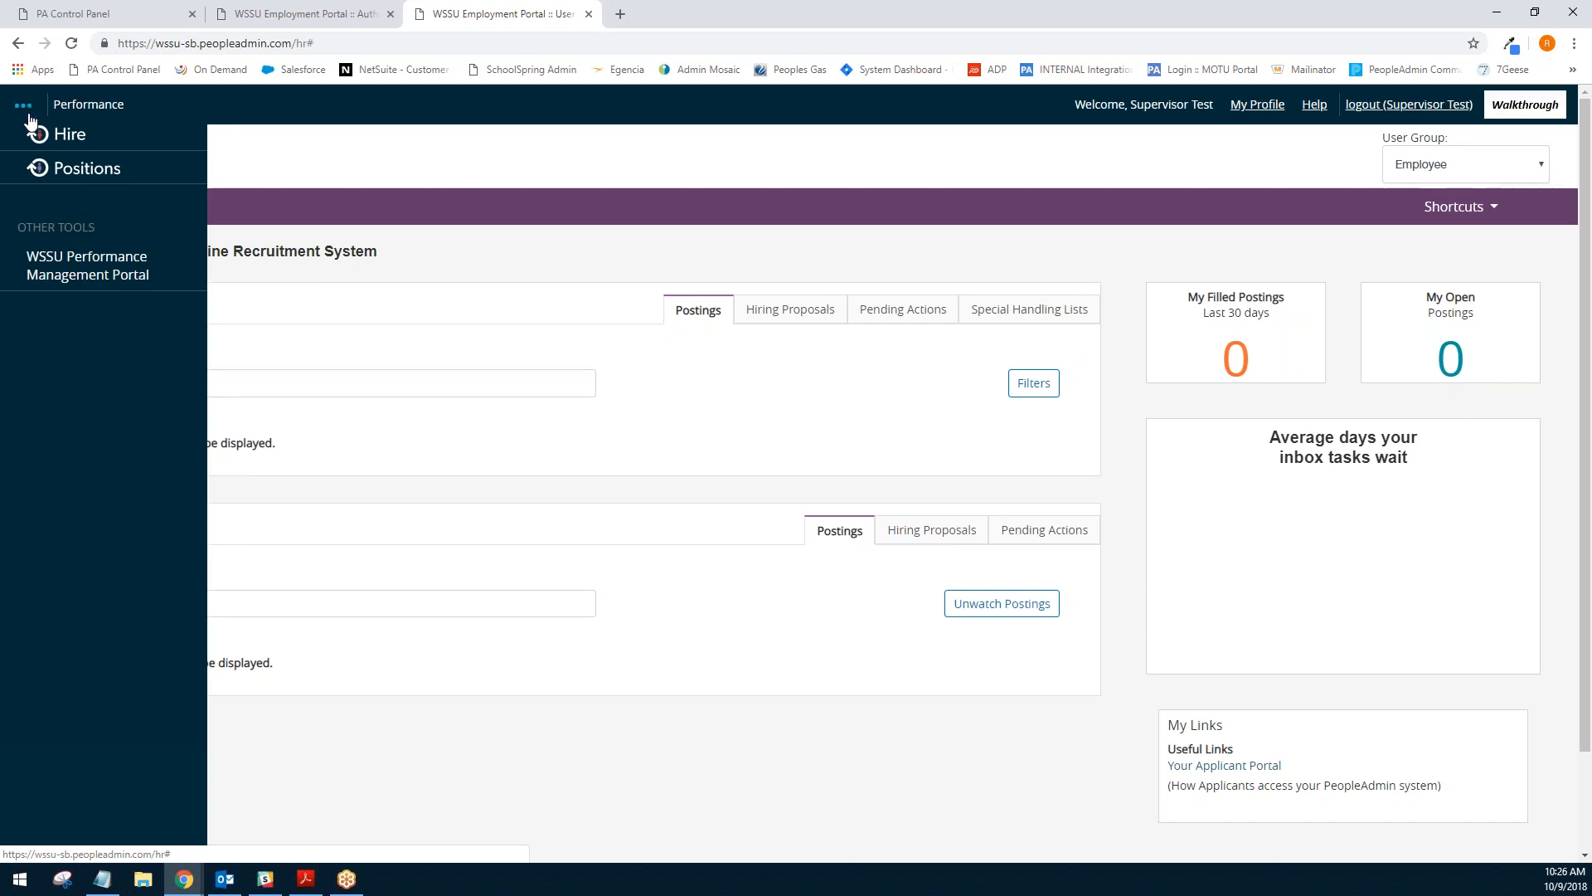
{"action": "left_click", "coordinate": [87, 272]}
{"action": "left_click", "coordinate": [609, 229]}
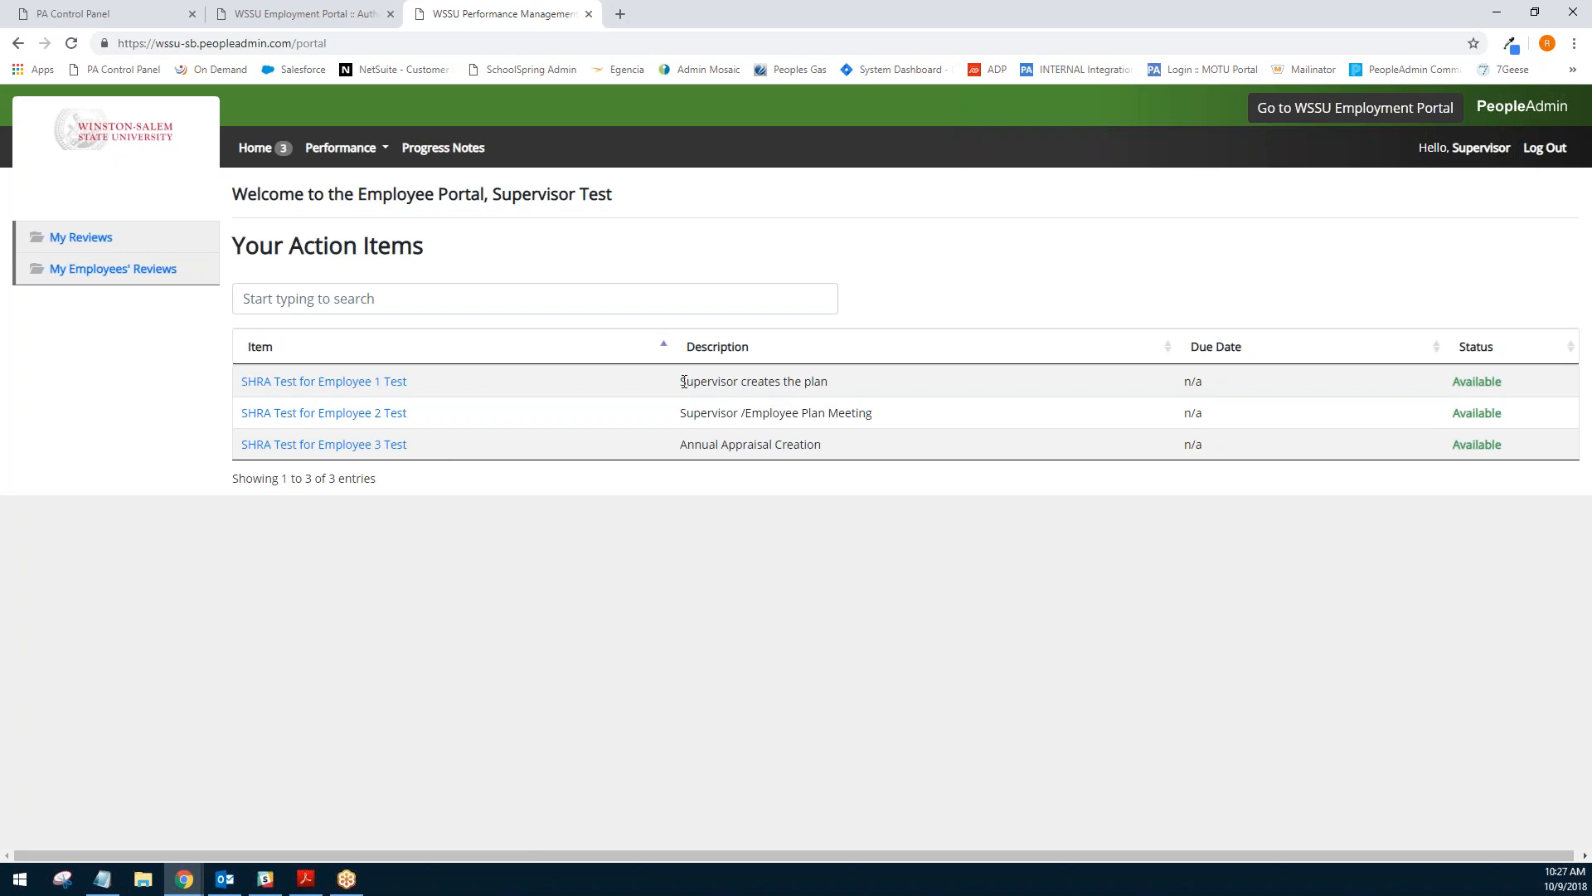
- Examine the descriptions of the three action items in the list
{"action": "left_click_drag", "start_coordinate": [682, 381], "coordinate": [852, 442]}
{"action": "left_click", "coordinate": [854, 445]}
{"action": "left_click_drag", "start_coordinate": [681, 382], "coordinate": [827, 381]}
{"action": "left_click", "coordinate": [838, 376]}
{"action": "left_click_drag", "start_coordinate": [681, 419], "coordinate": [886, 419]}
{"action": "left_click", "coordinate": [879, 420]}
{"action": "left_click_drag", "start_coordinate": [684, 444], "coordinate": [835, 449]}
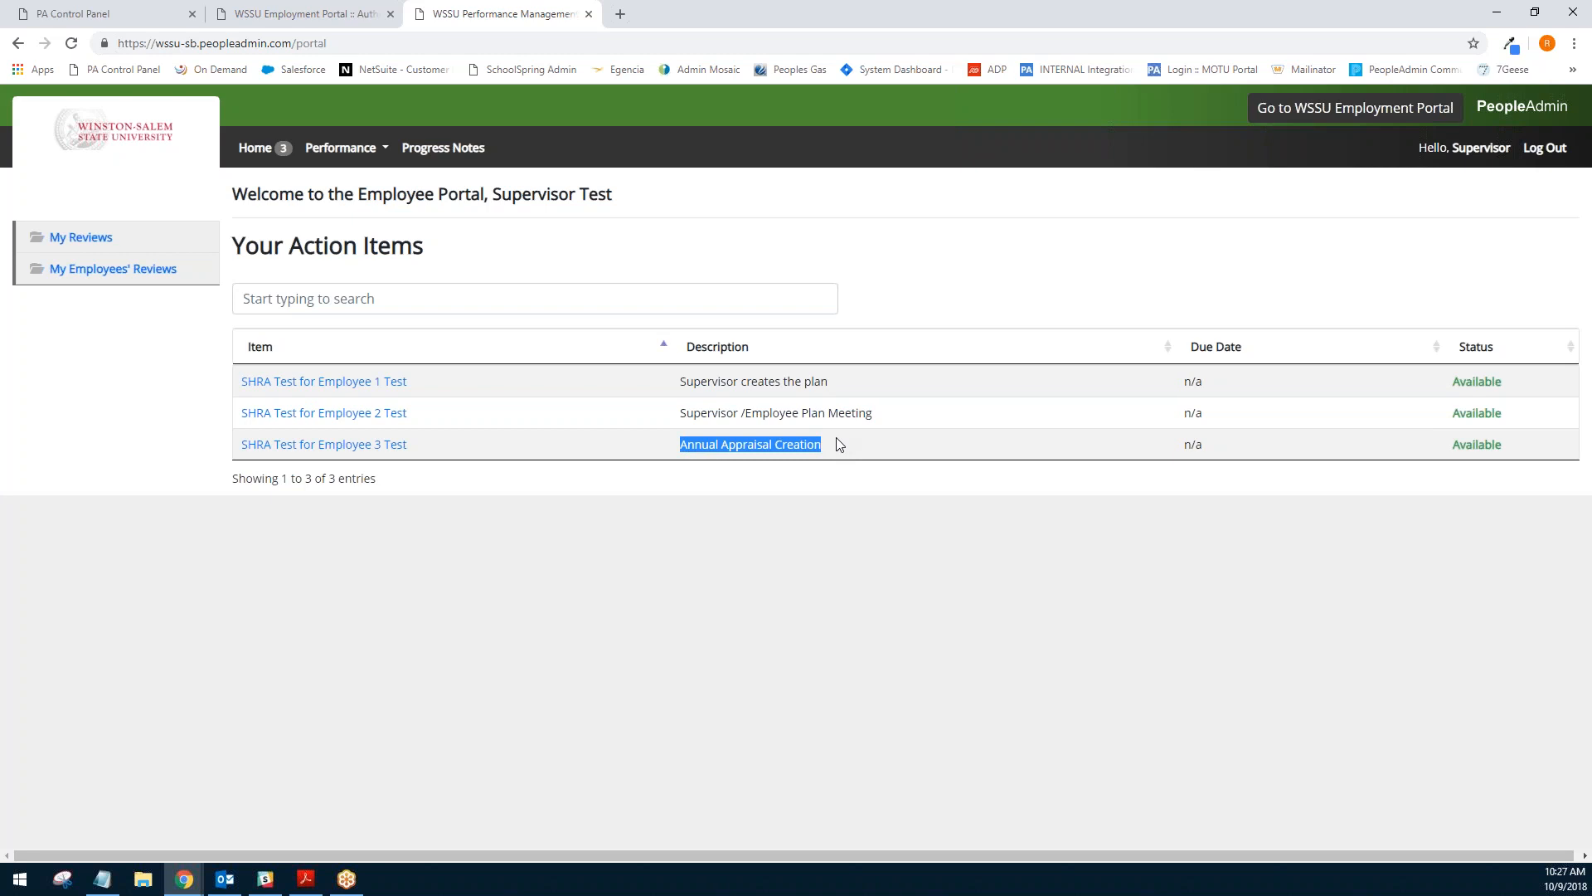
{"action": "left_click", "coordinate": [838, 444]}
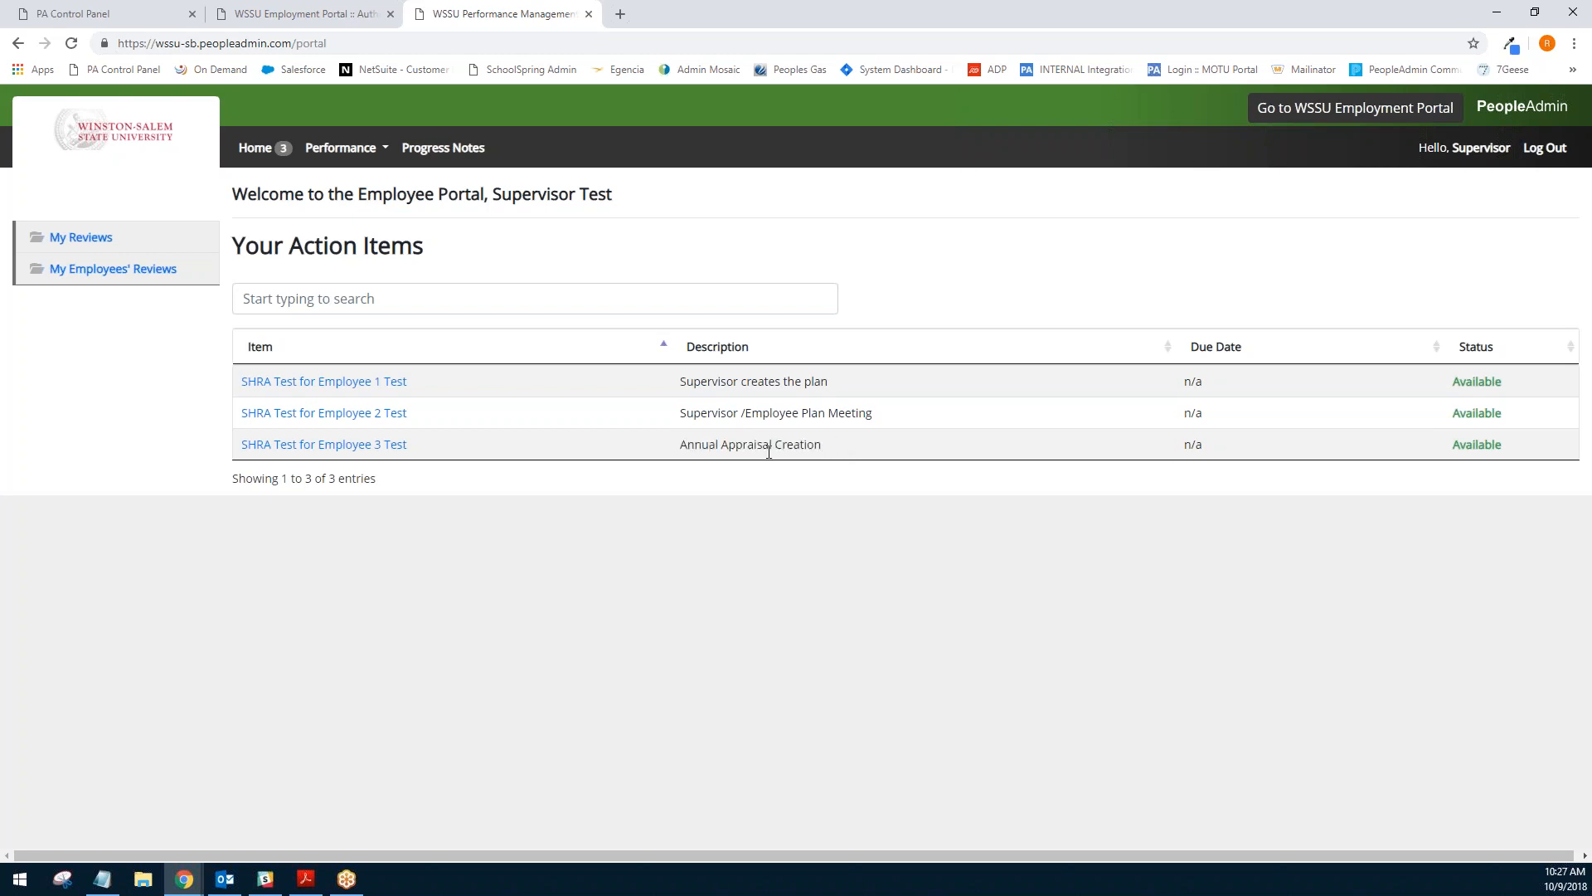
- Open the plan for Employee 1 Test and view the linked performance management section page in a separate tab
{"action": "left_click", "coordinate": [281, 387]}
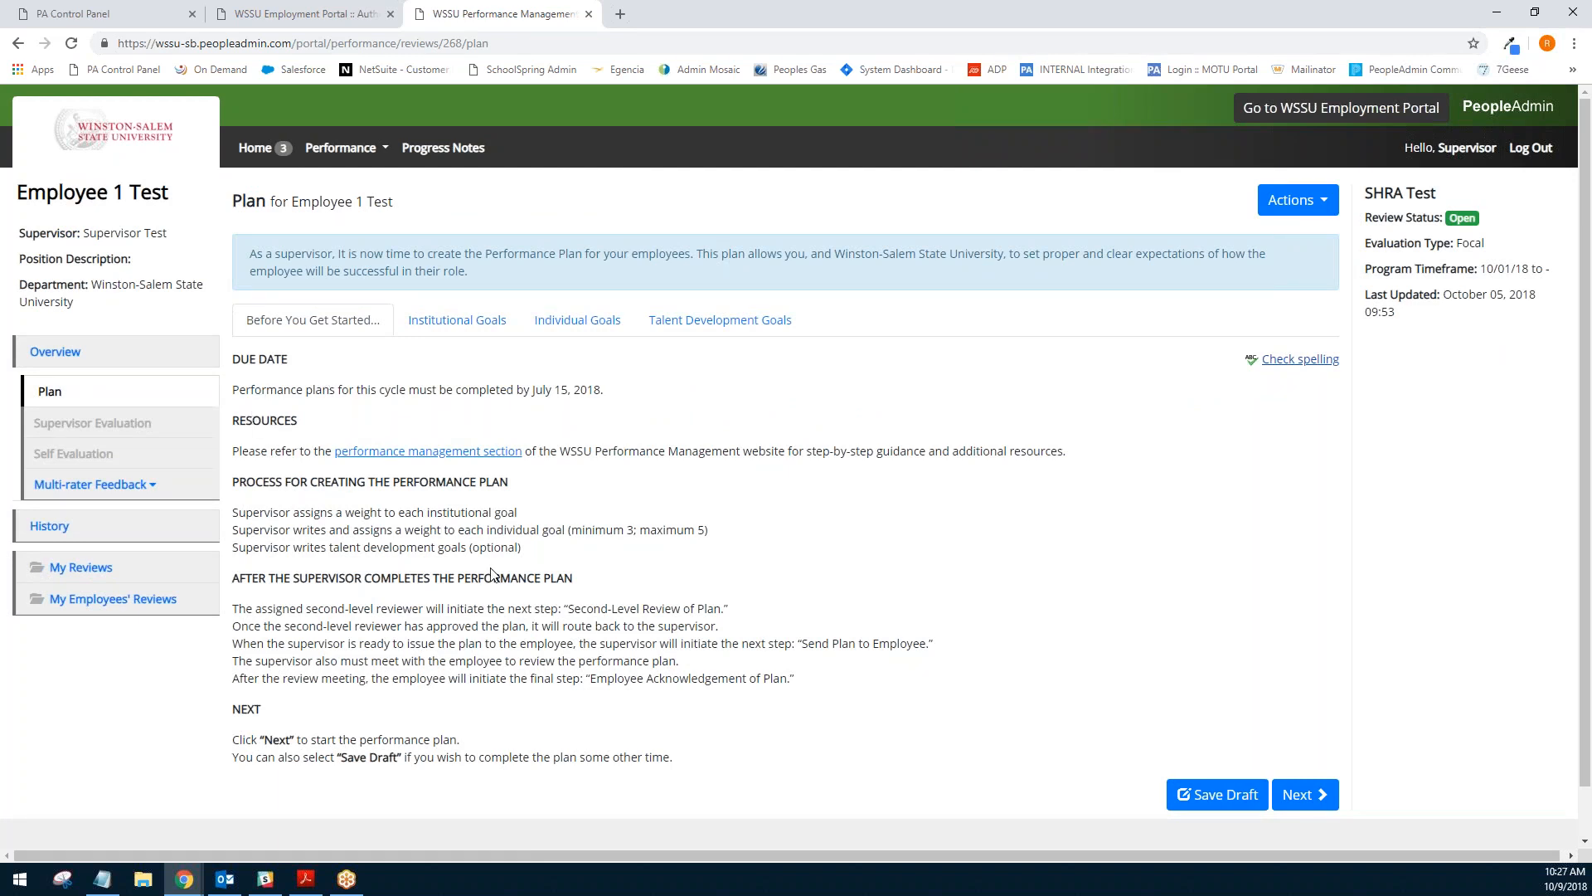
{"action": "left_click", "coordinate": [385, 458]}
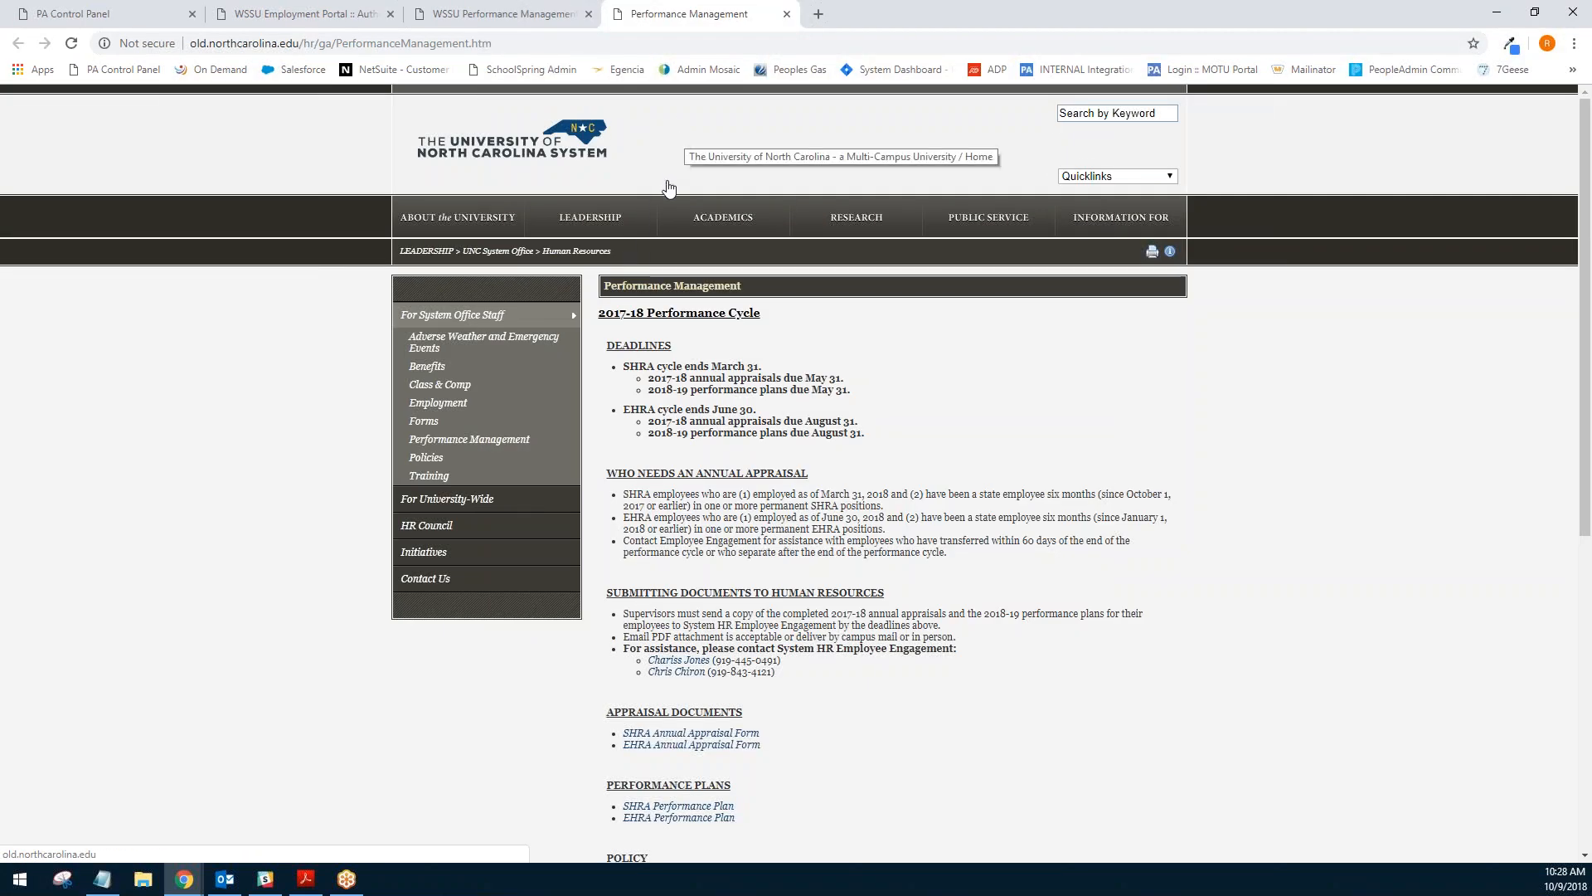
{"action": "left_click", "coordinate": [495, 10]}
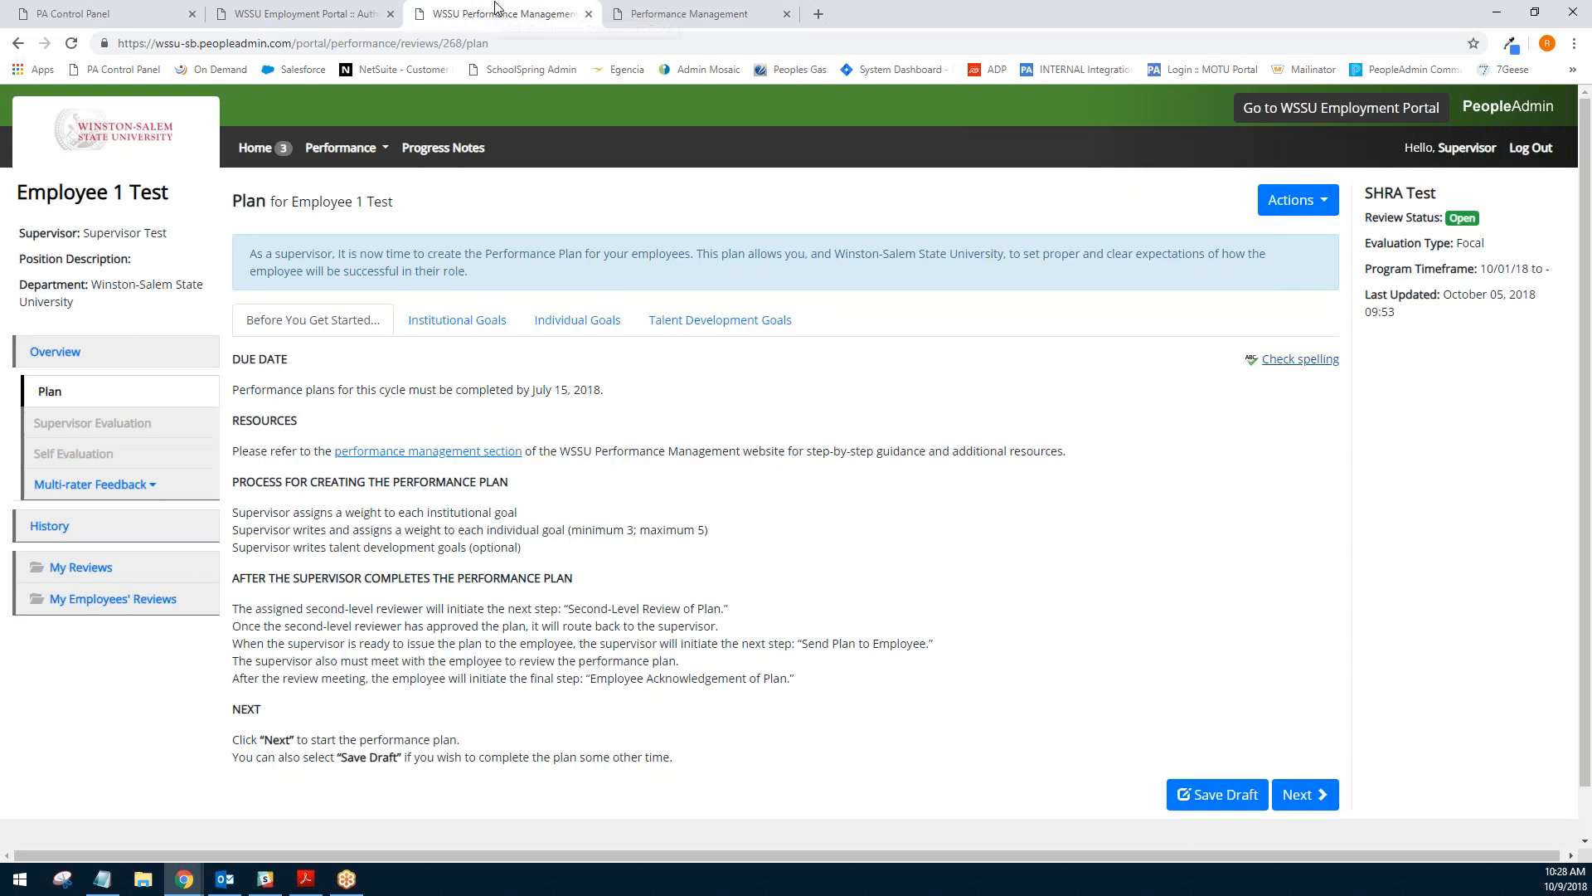
{"action": "left_click", "coordinate": [786, 13]}
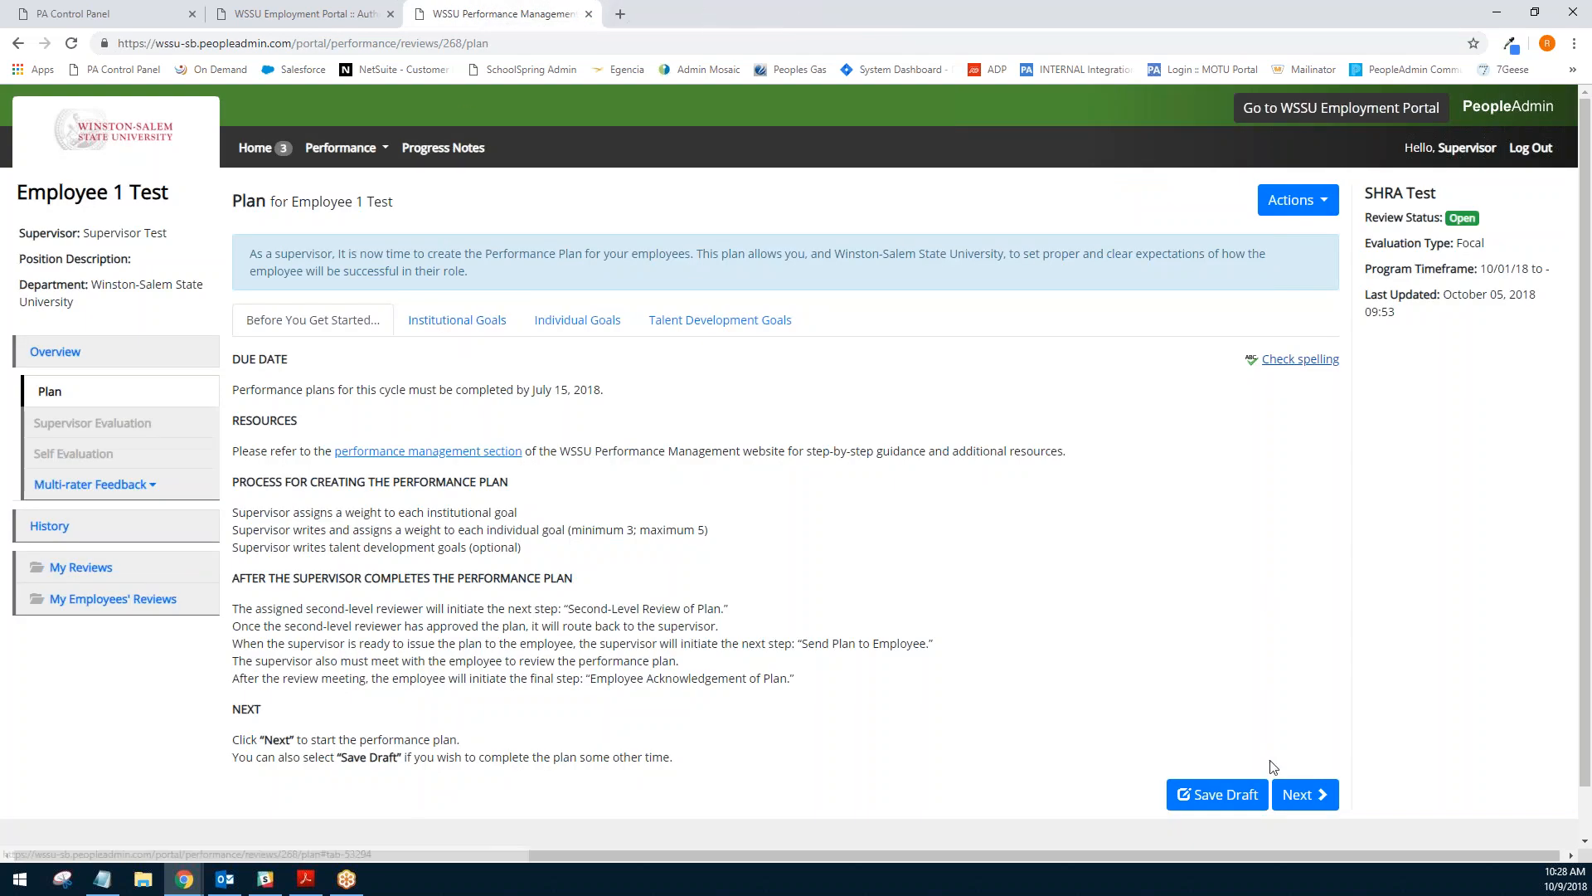
- Move to the Institutional Goals and set the Accountability weight to 10
{"action": "left_click", "coordinate": [1299, 795]}
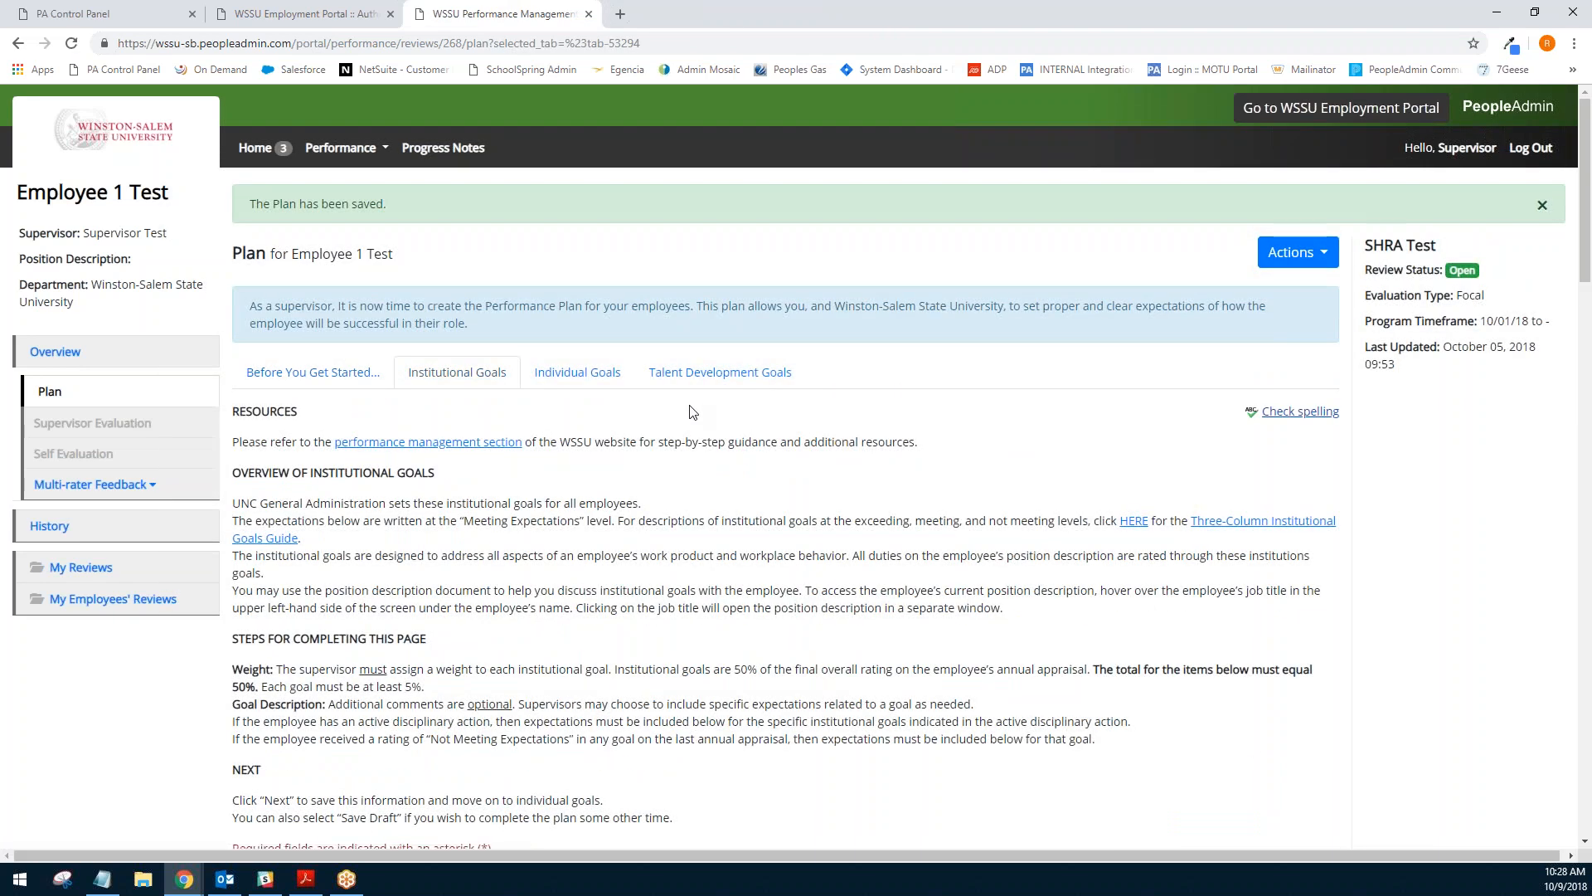
{"action": "scroll", "coordinate": [691, 412], "scroll_direction": "down", "scroll_amount": 1}
{"action": "scroll", "coordinate": [691, 412], "scroll_direction": "down", "scroll_amount": 6}
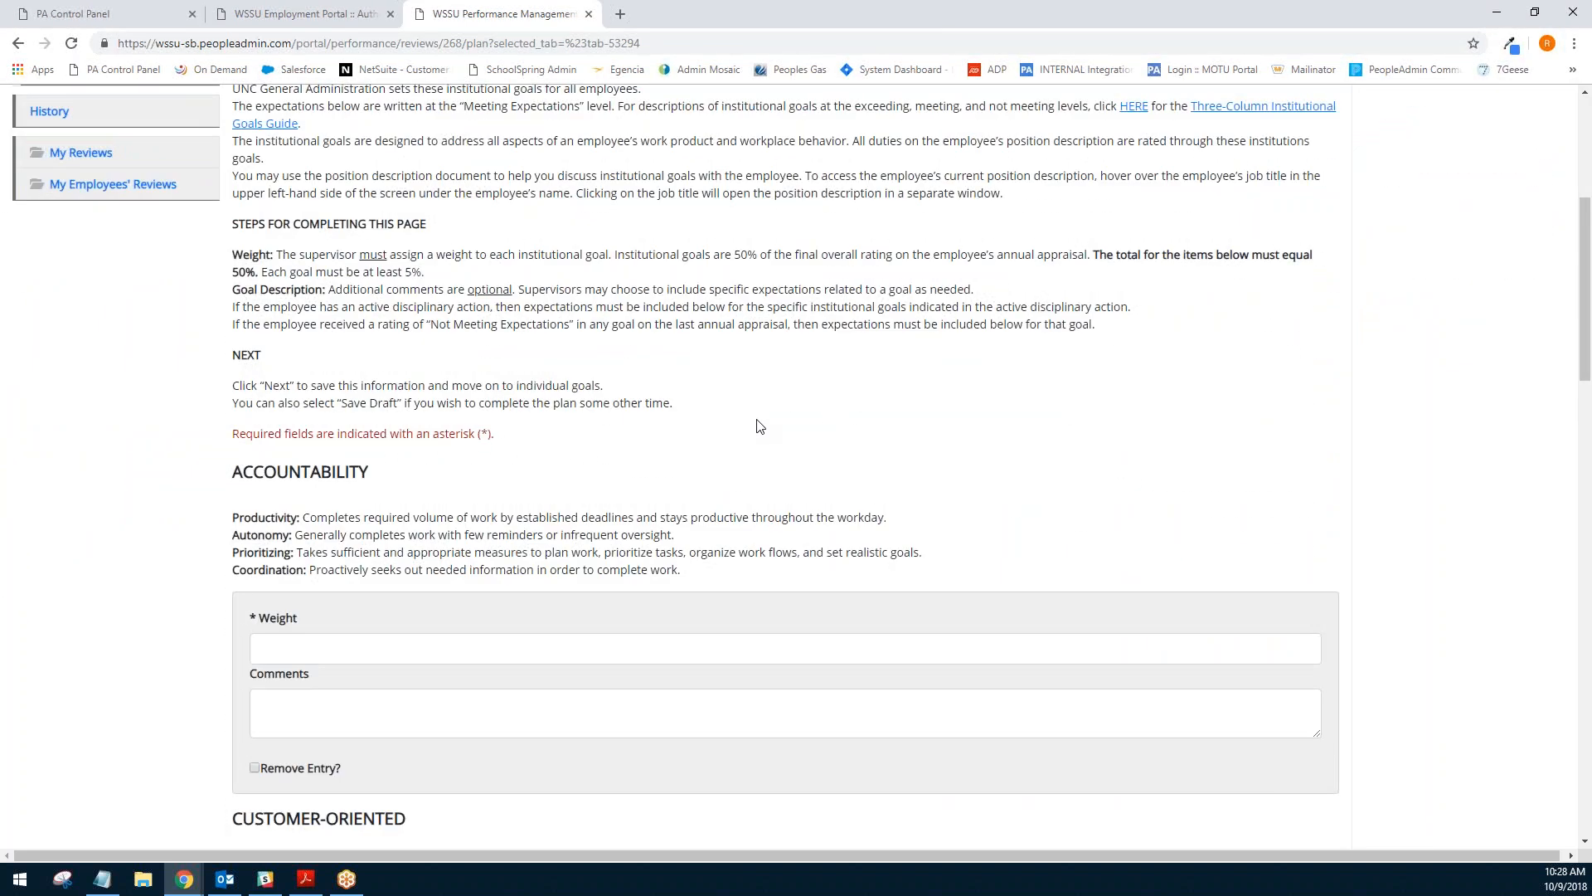
{"action": "left_click", "coordinate": [337, 481]}
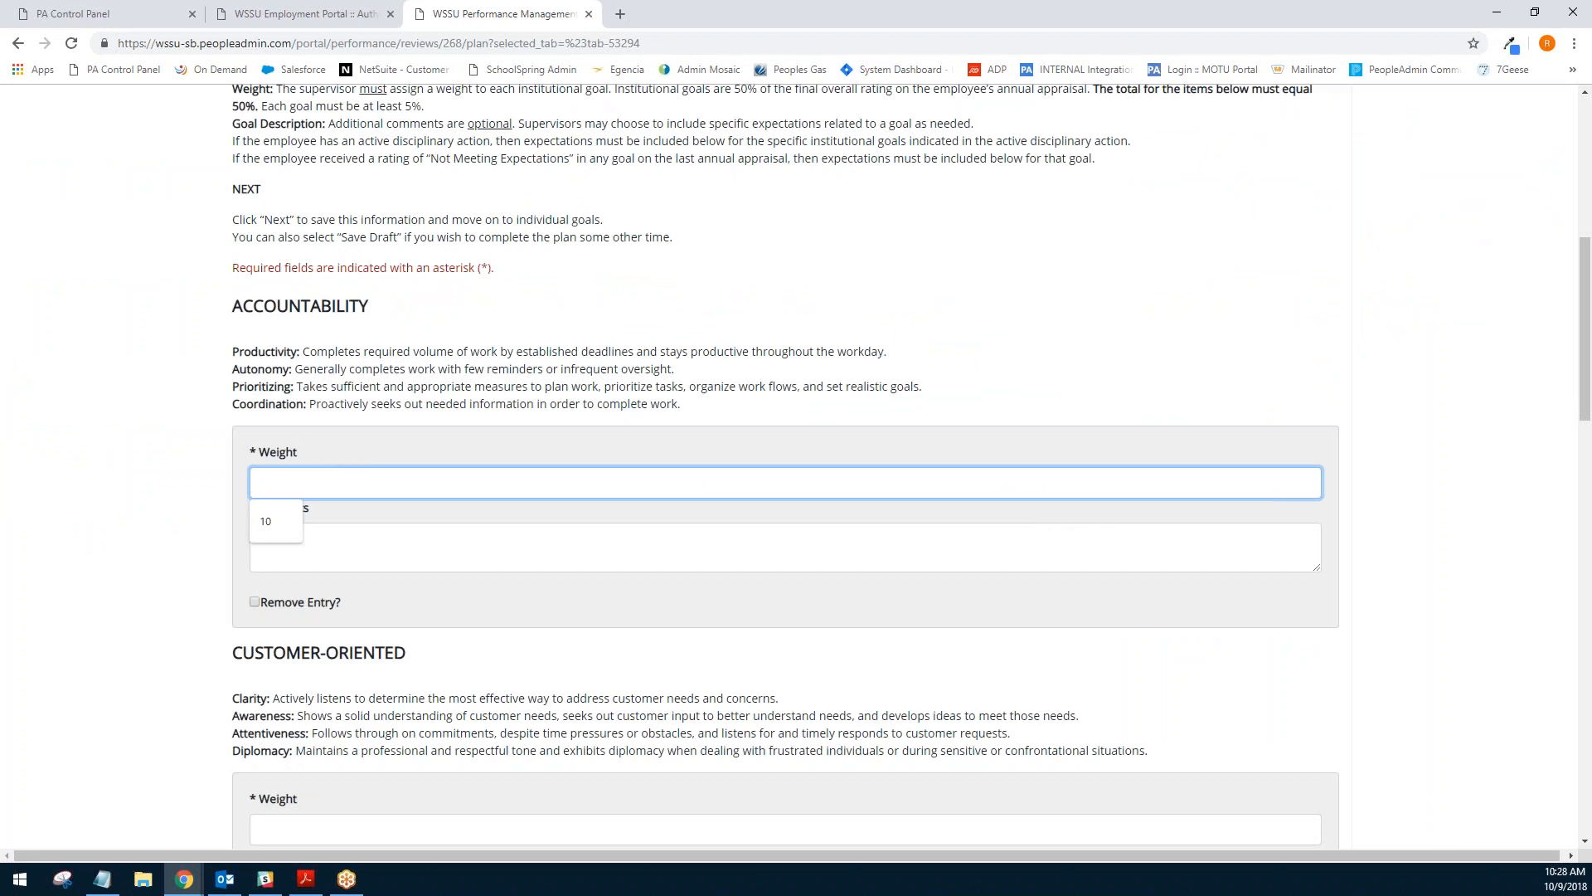
{"action": "type", "text": "0"}
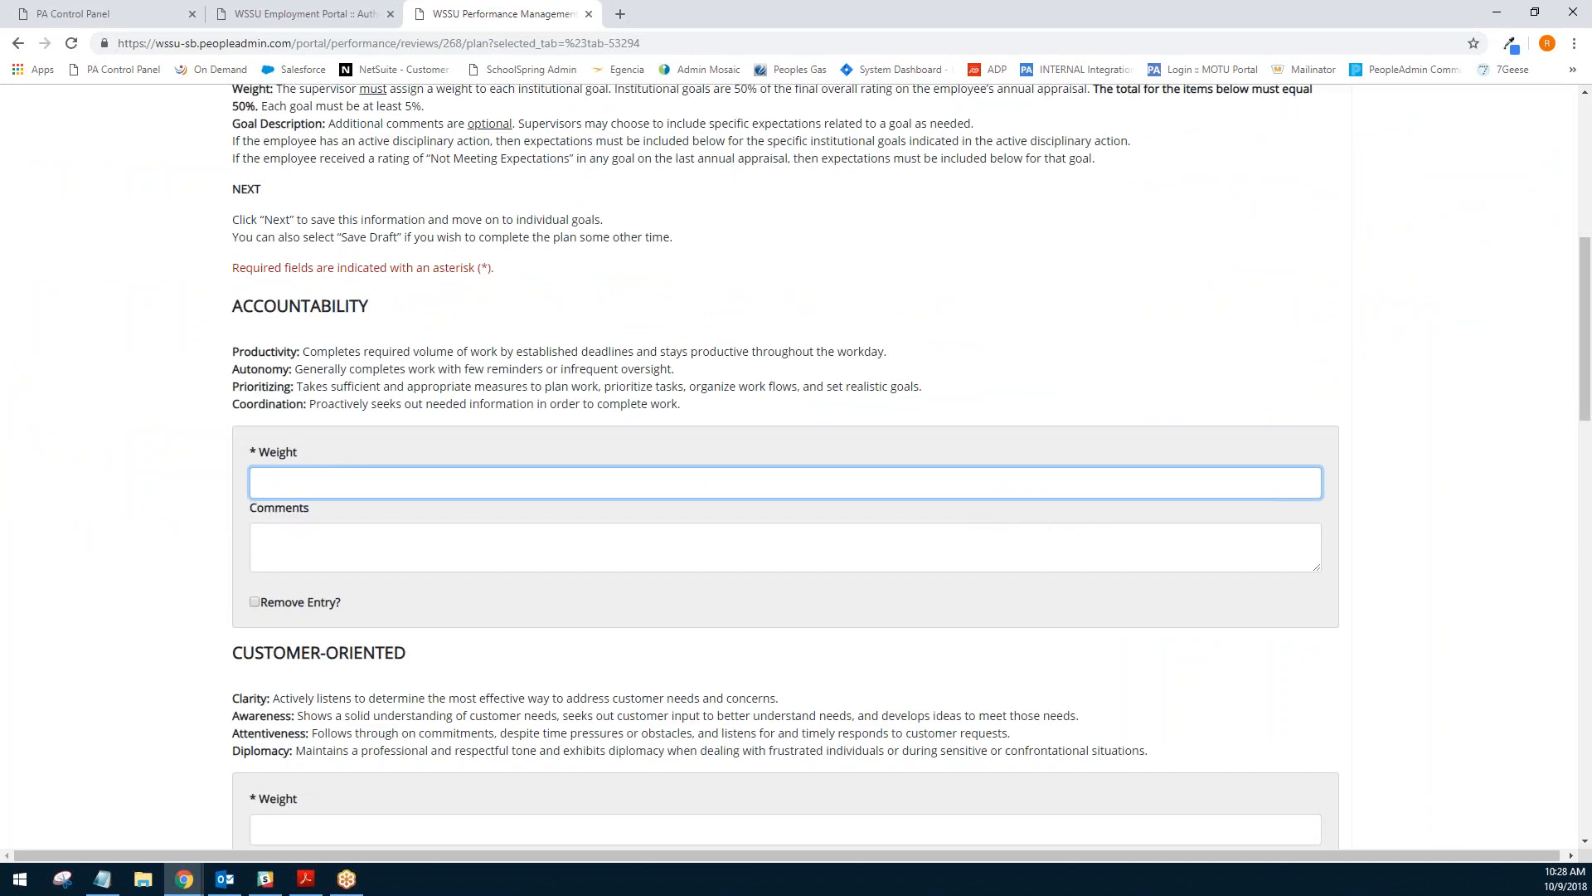
{"action": "type", "text": "10"}
{"action": "key", "text": "Tab"}
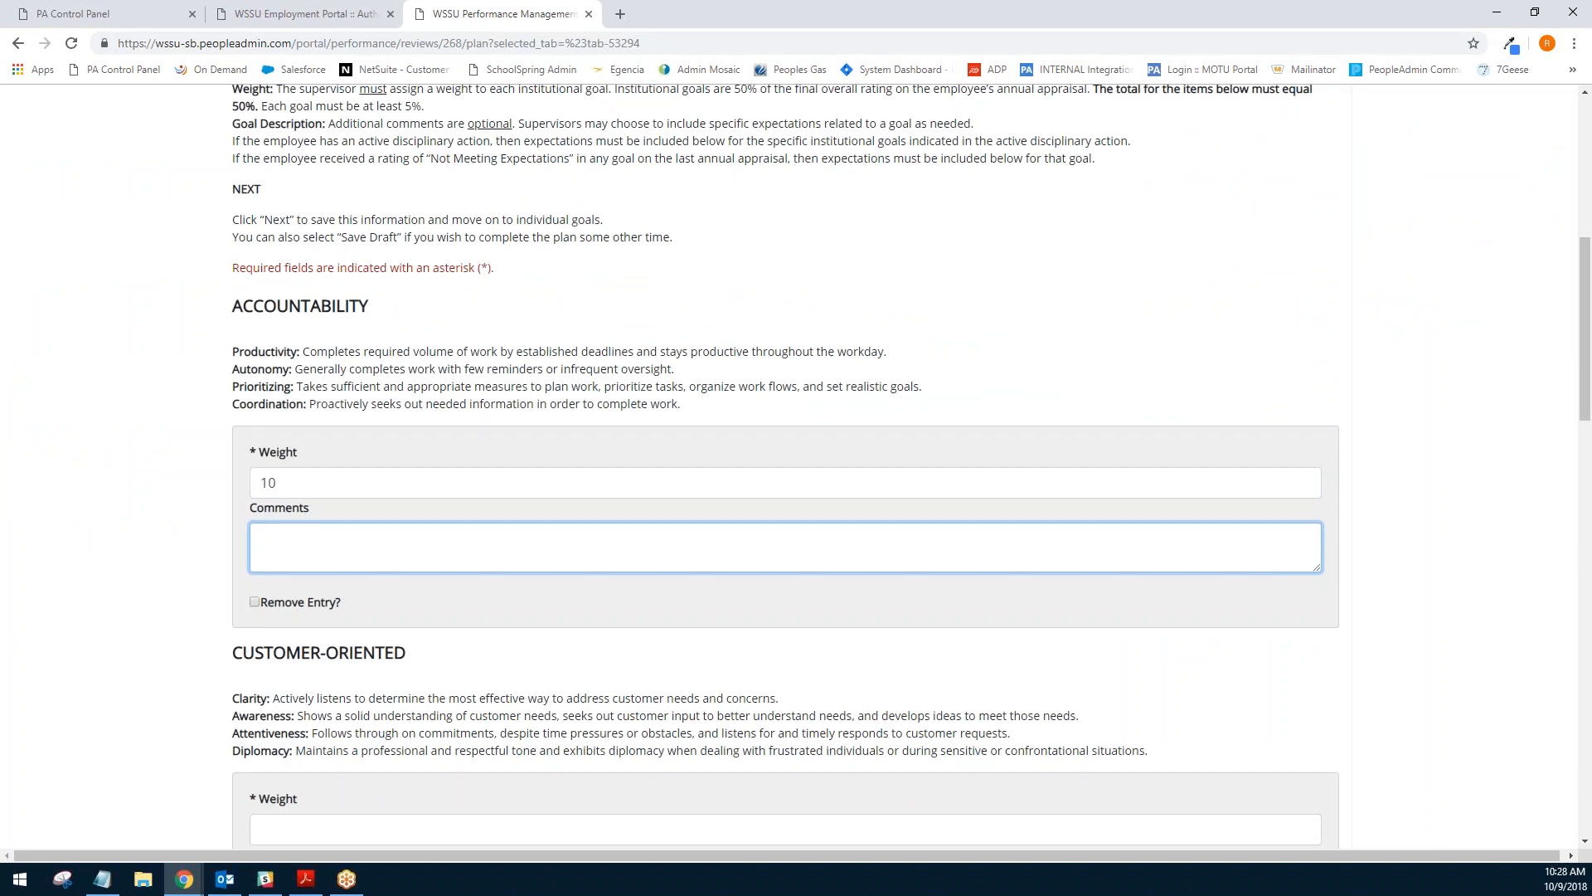
- Set the Customer-Oriented and Team-Oriented weights to 10 each
{"action": "scroll", "coordinate": [332, 606], "scroll_direction": "down", "scroll_amount": 2}
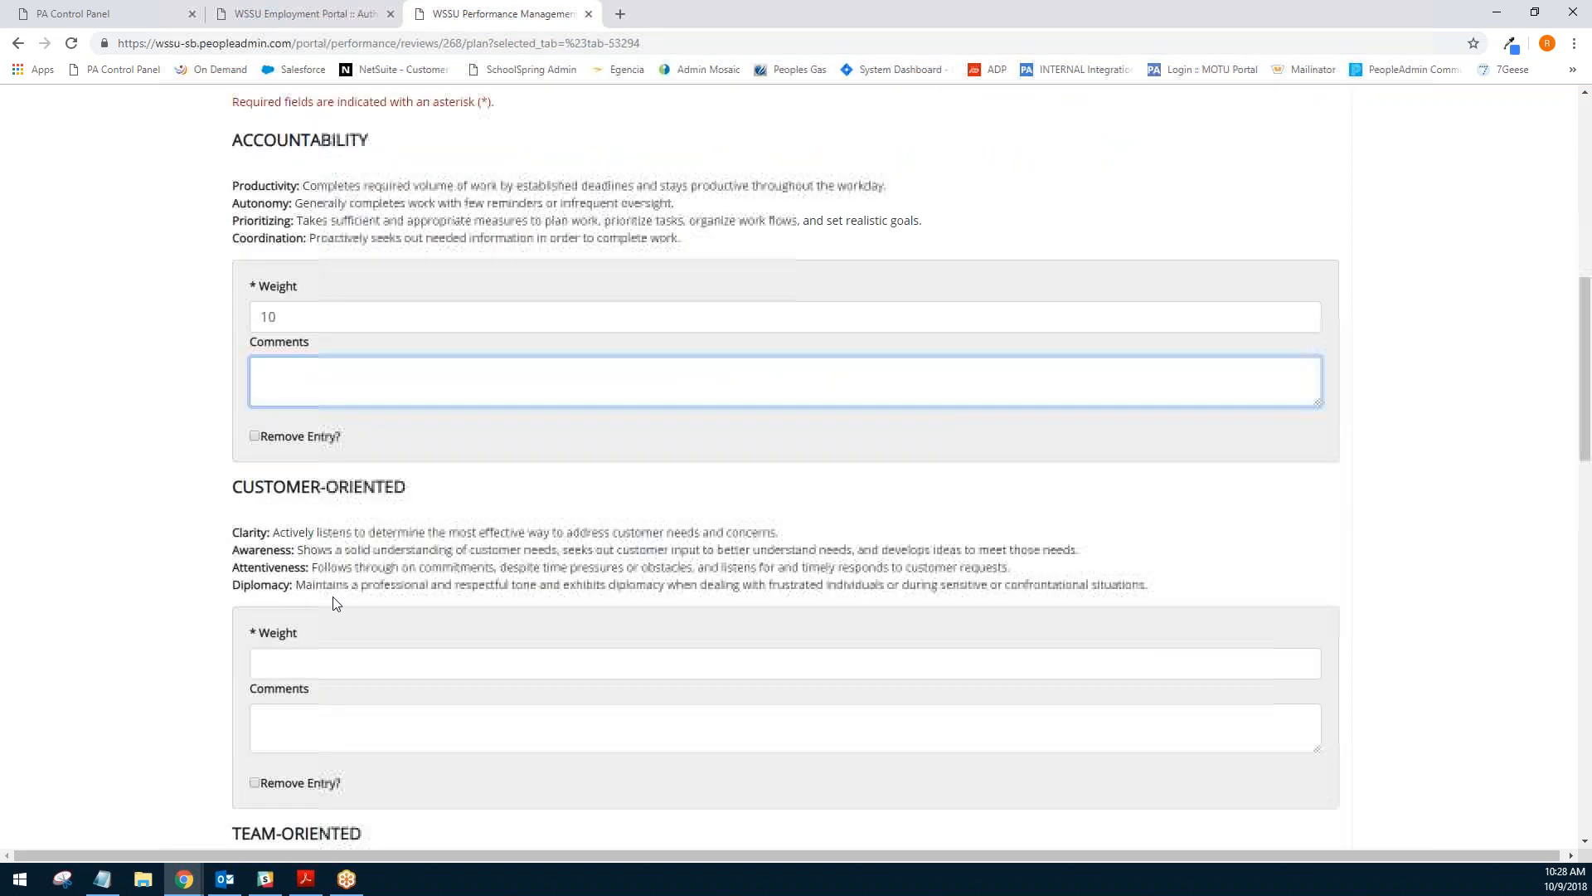
{"action": "left_click", "coordinate": [320, 652]}
{"action": "type", "text": "10"}
{"action": "left_click", "coordinate": [194, 535]}
{"action": "scroll", "coordinate": [203, 547], "scroll_direction": "down", "scroll_amount": 2}
{"action": "scroll", "coordinate": [203, 547], "scroll_direction": "down", "scroll_amount": 2}
{"action": "left_click", "coordinate": [288, 695]}
{"action": "type", "text": "10"}
{"action": "left_click", "coordinate": [198, 611]}
- Set the Compliance & Integrity weight to 10
{"action": "scroll", "coordinate": [199, 605], "scroll_direction": "down", "scroll_amount": 6}
{"action": "left_click", "coordinate": [303, 554]}
{"action": "type", "text": "10"}
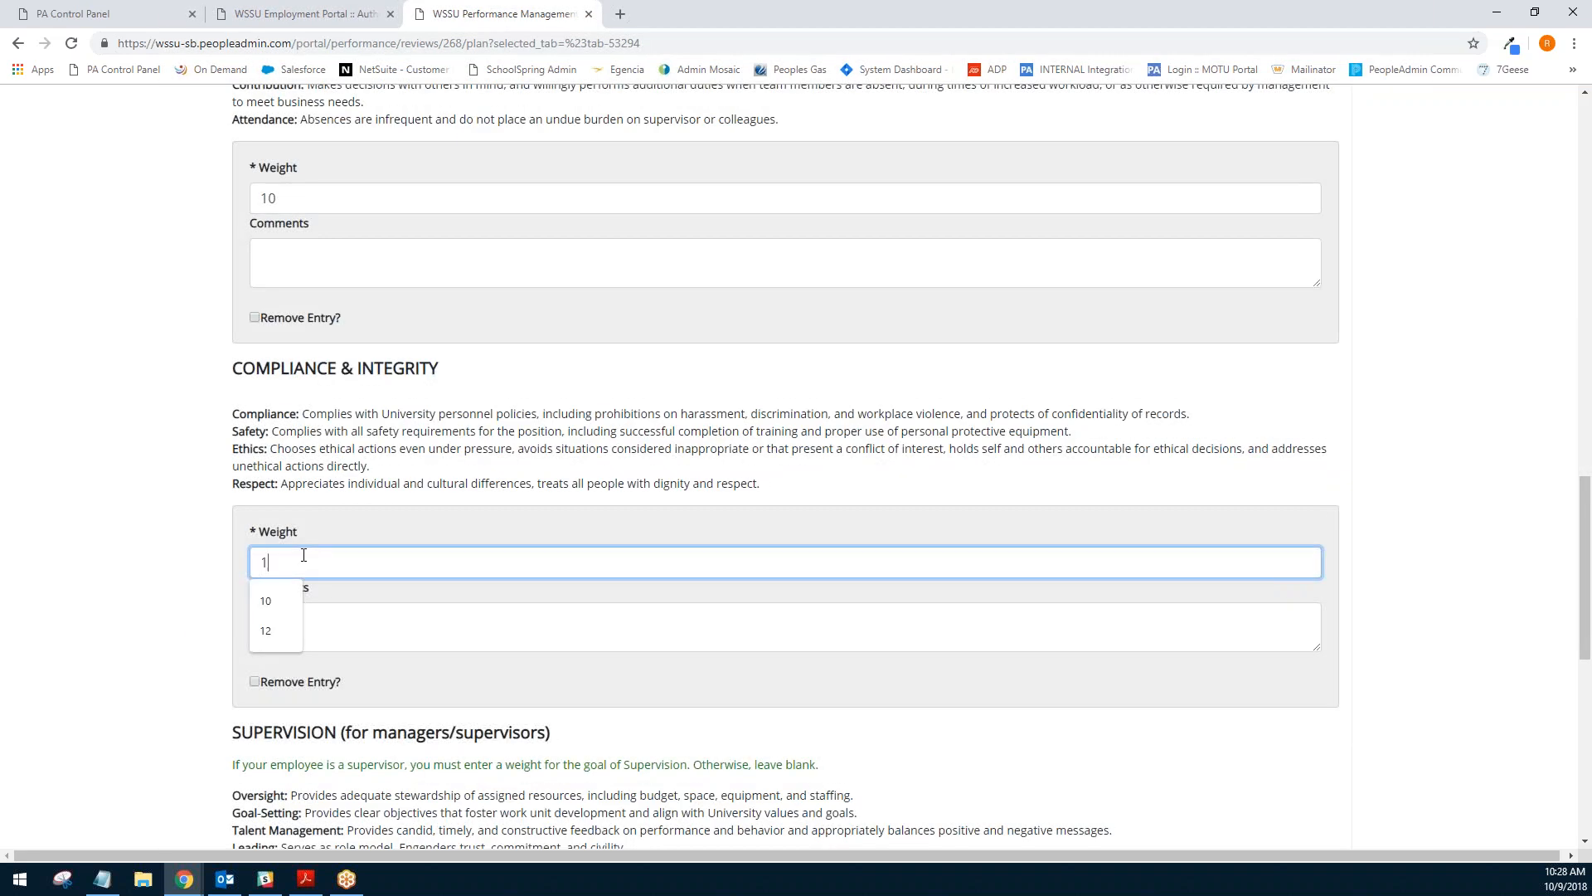
{"action": "left_click", "coordinate": [170, 491]}
- Leave the Supervision weight blank, set the Expertise weight to 10, and continue to the individual goals
{"action": "scroll", "coordinate": [169, 498], "scroll_direction": "down", "scroll_amount": 2}
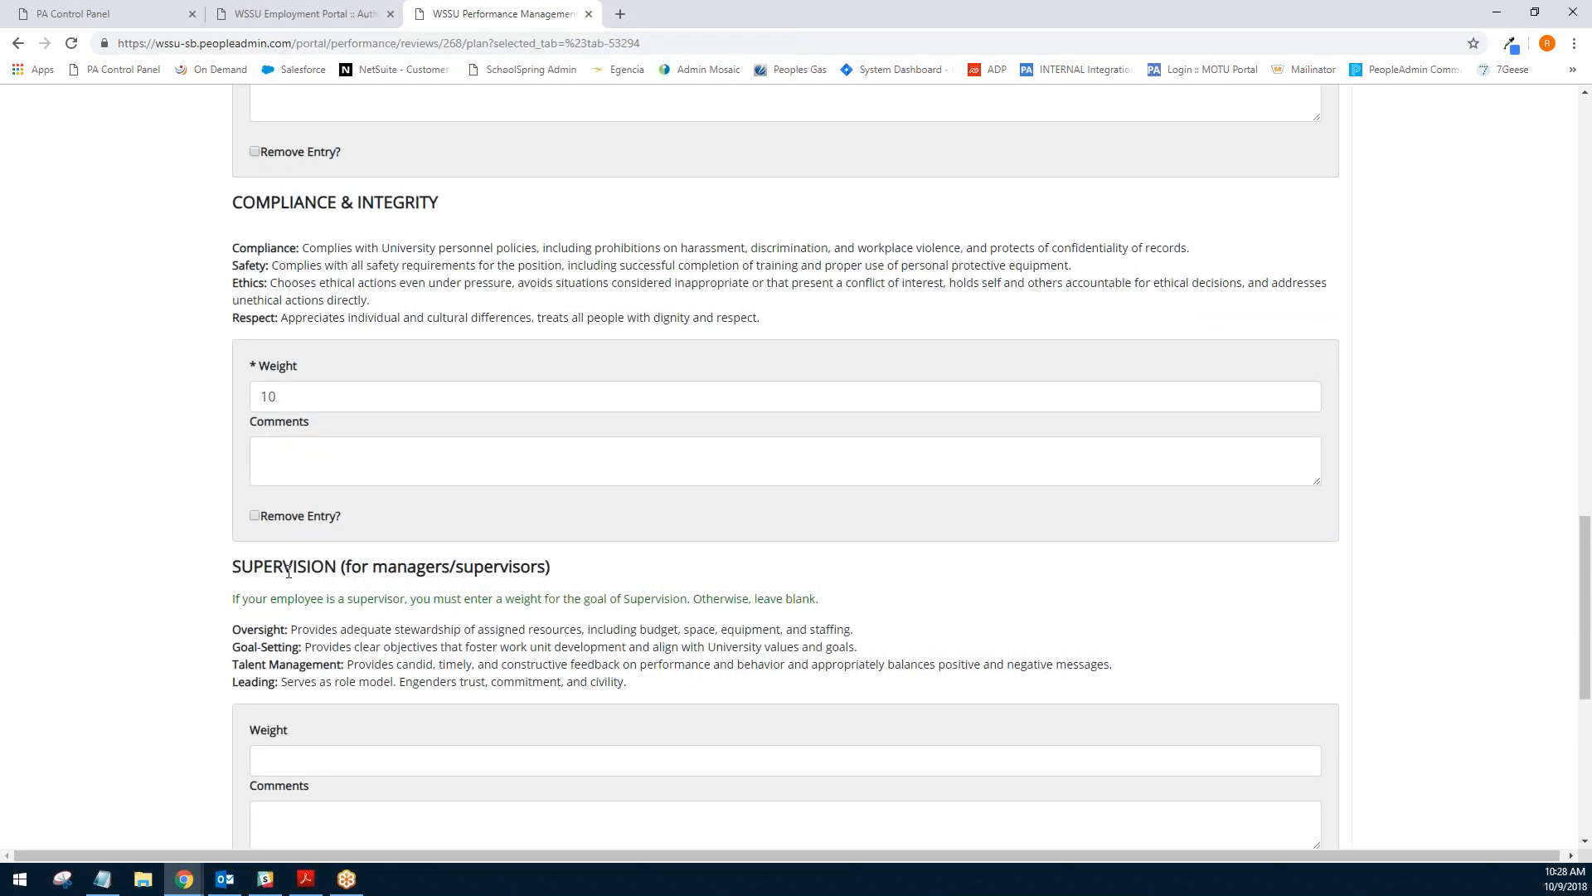
{"action": "left_click_drag", "start_coordinate": [234, 567], "coordinate": [588, 579]}
{"action": "left_click", "coordinate": [588, 580]}
{"action": "scroll", "coordinate": [166, 491], "scroll_direction": "down", "scroll_amount": 3}
{"action": "scroll", "coordinate": [192, 498], "scroll_direction": "down", "scroll_amount": 3}
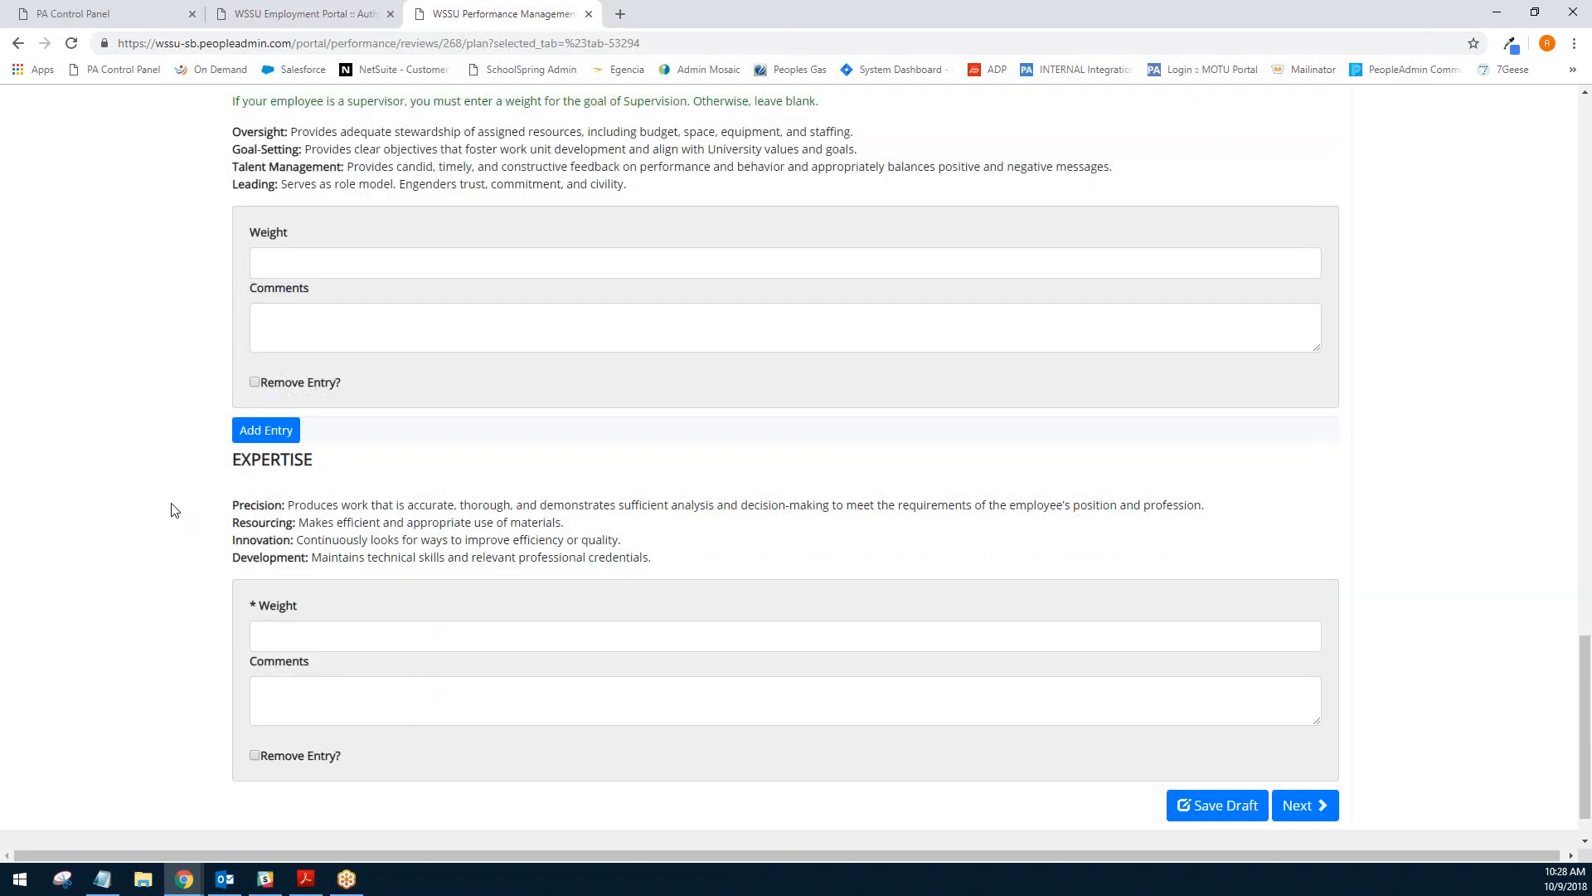
{"action": "scroll", "coordinate": [157, 544], "scroll_direction": "down", "scroll_amount": 1}
{"action": "left_click", "coordinate": [332, 581]}
{"action": "type", "text": "10"}
{"action": "left_click", "coordinate": [590, 489]}
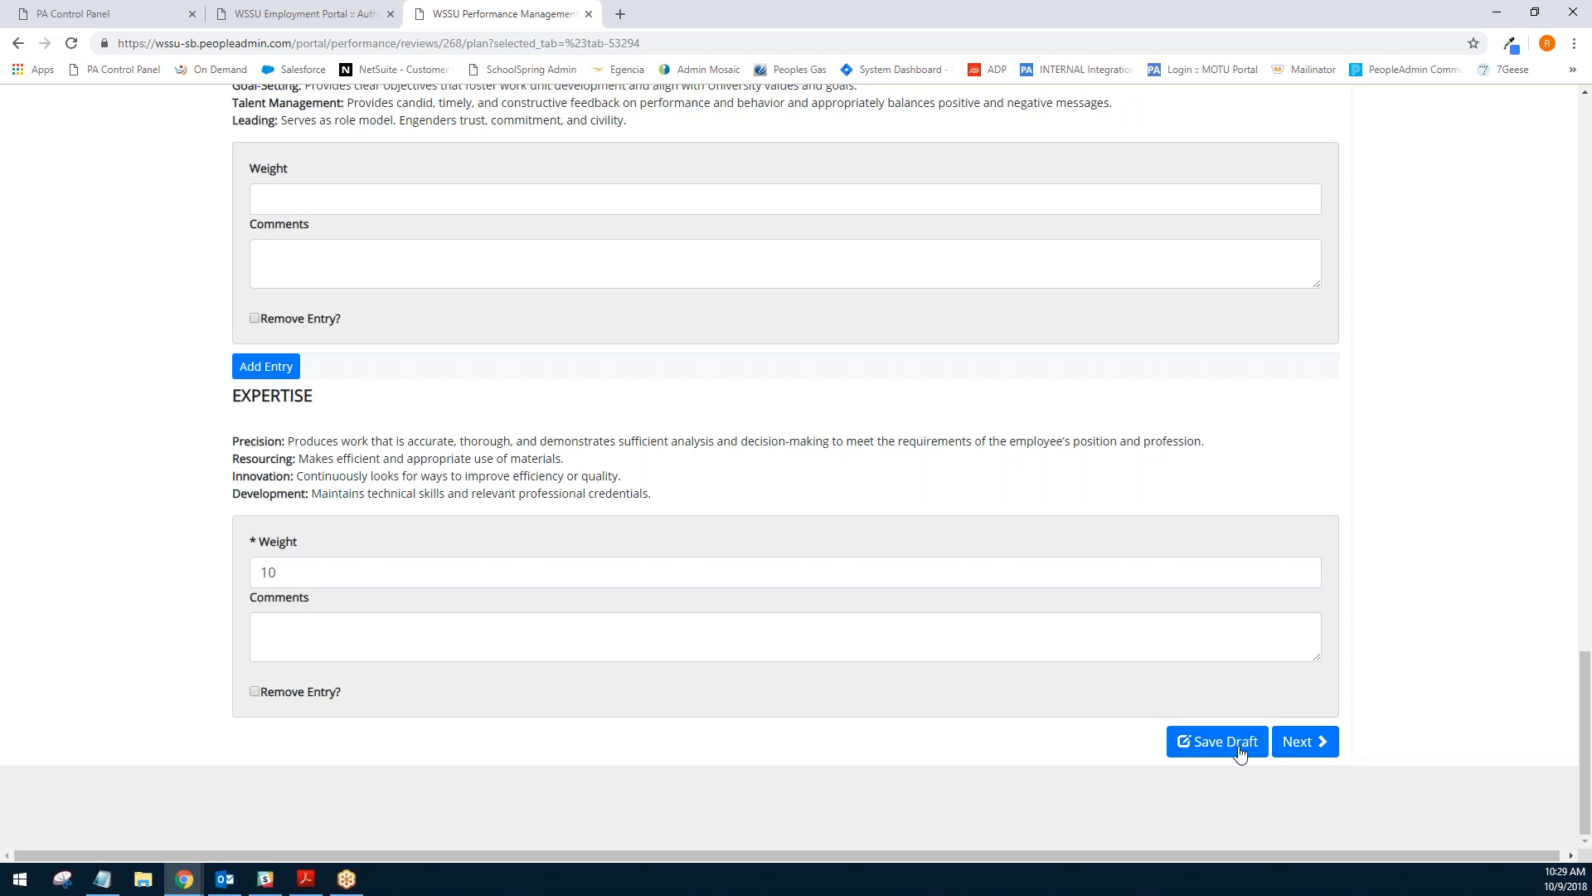
{"action": "left_click", "coordinate": [1305, 743]}
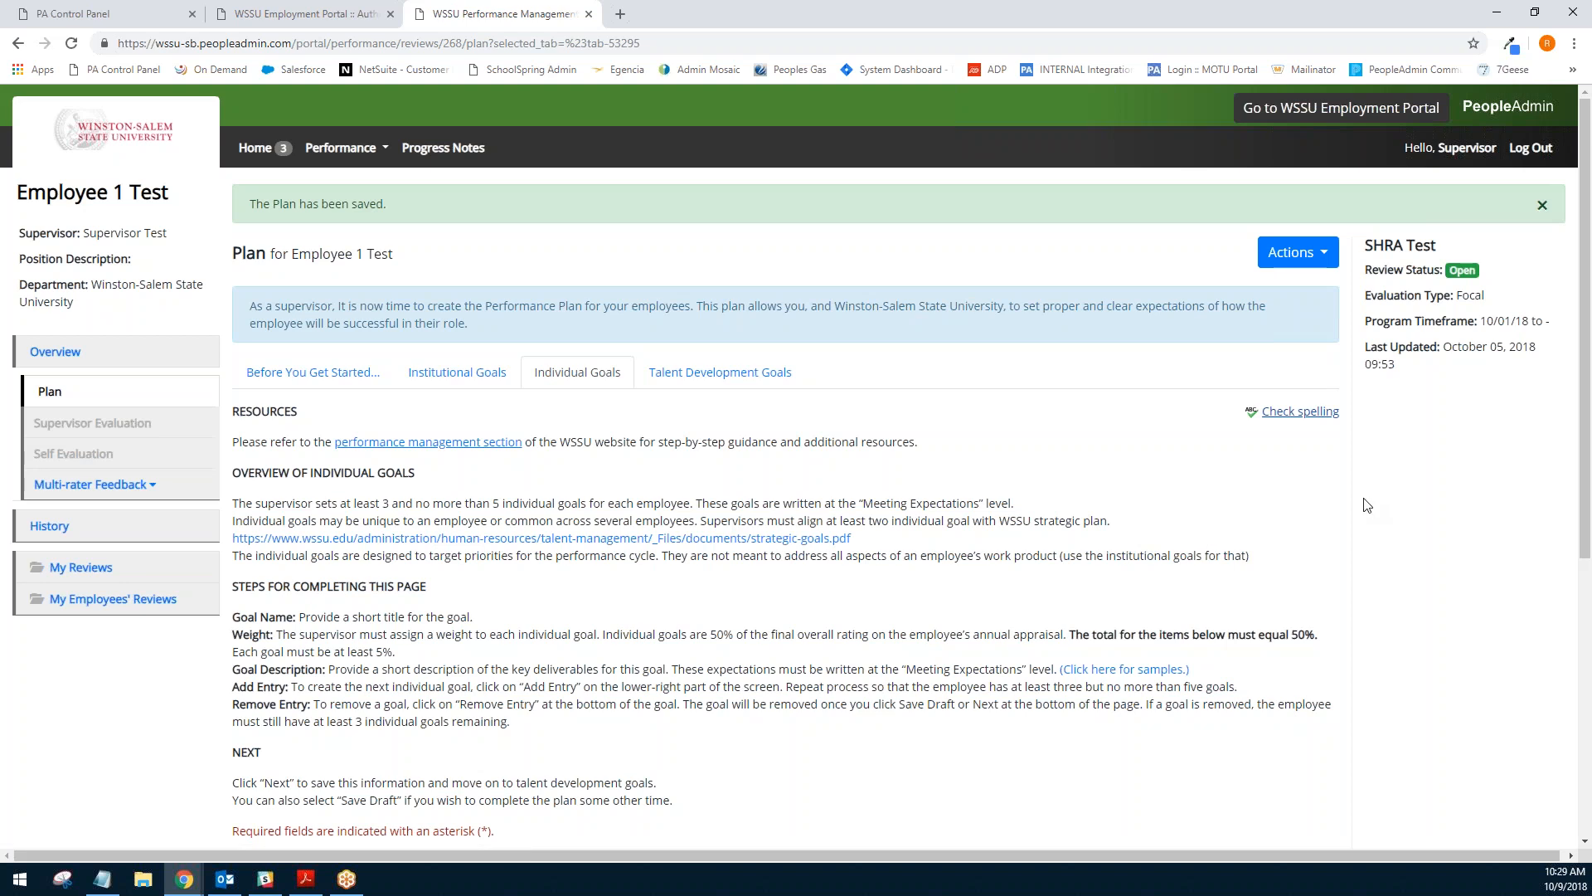
- Add individual goal Test 1 with weight 15 and description test, then add another goal entry
{"action": "scroll", "coordinate": [1337, 503], "scroll_direction": "down", "scroll_amount": 1}
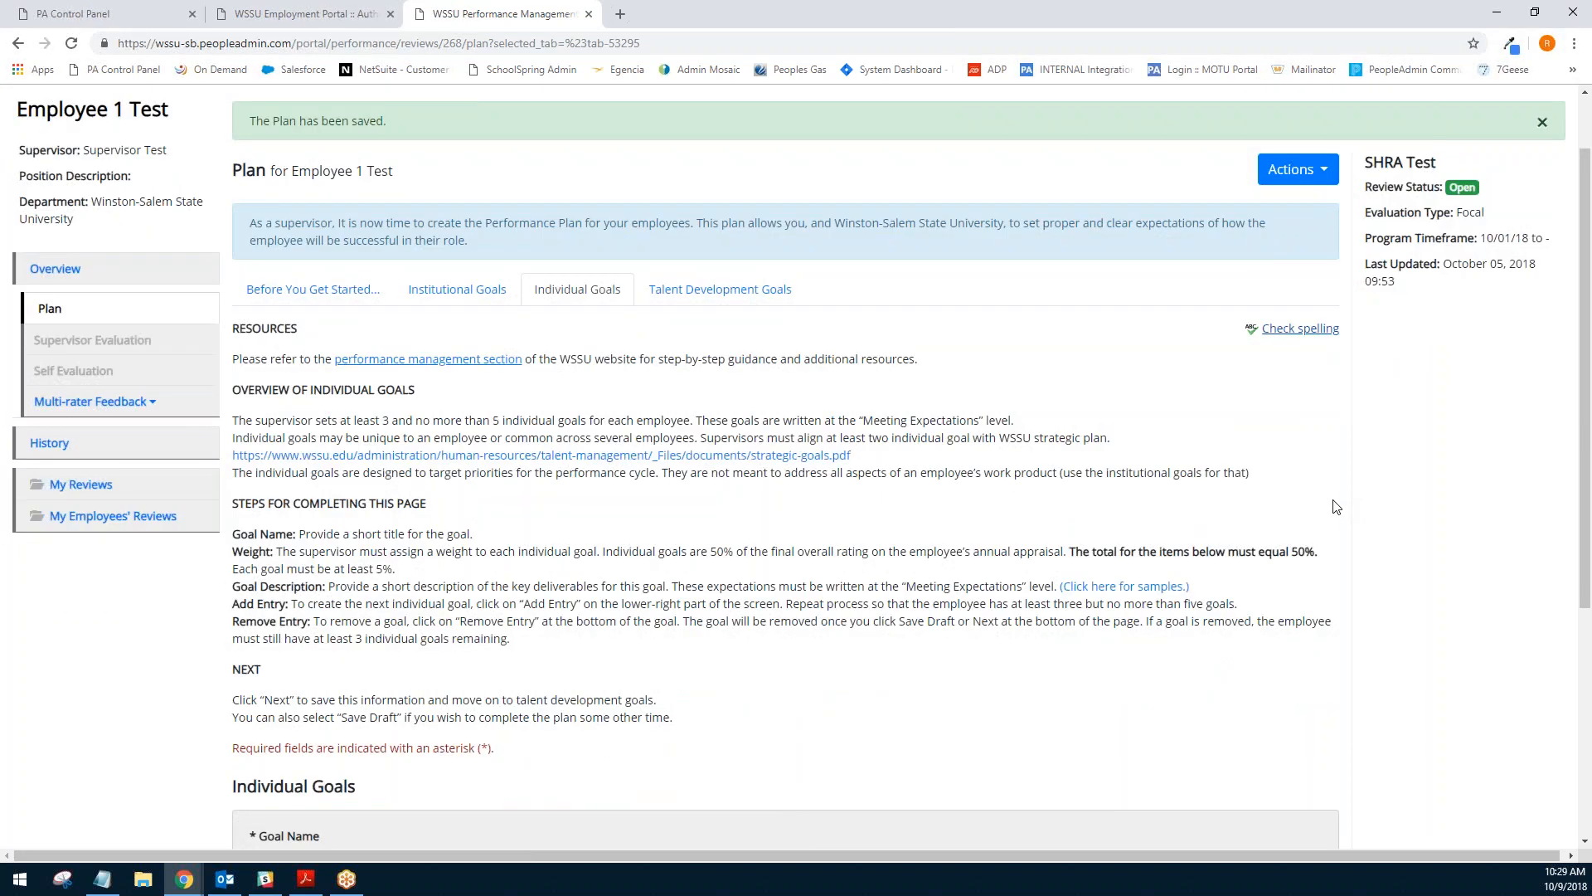
{"action": "scroll", "coordinate": [1000, 498], "scroll_direction": "down", "scroll_amount": 4}
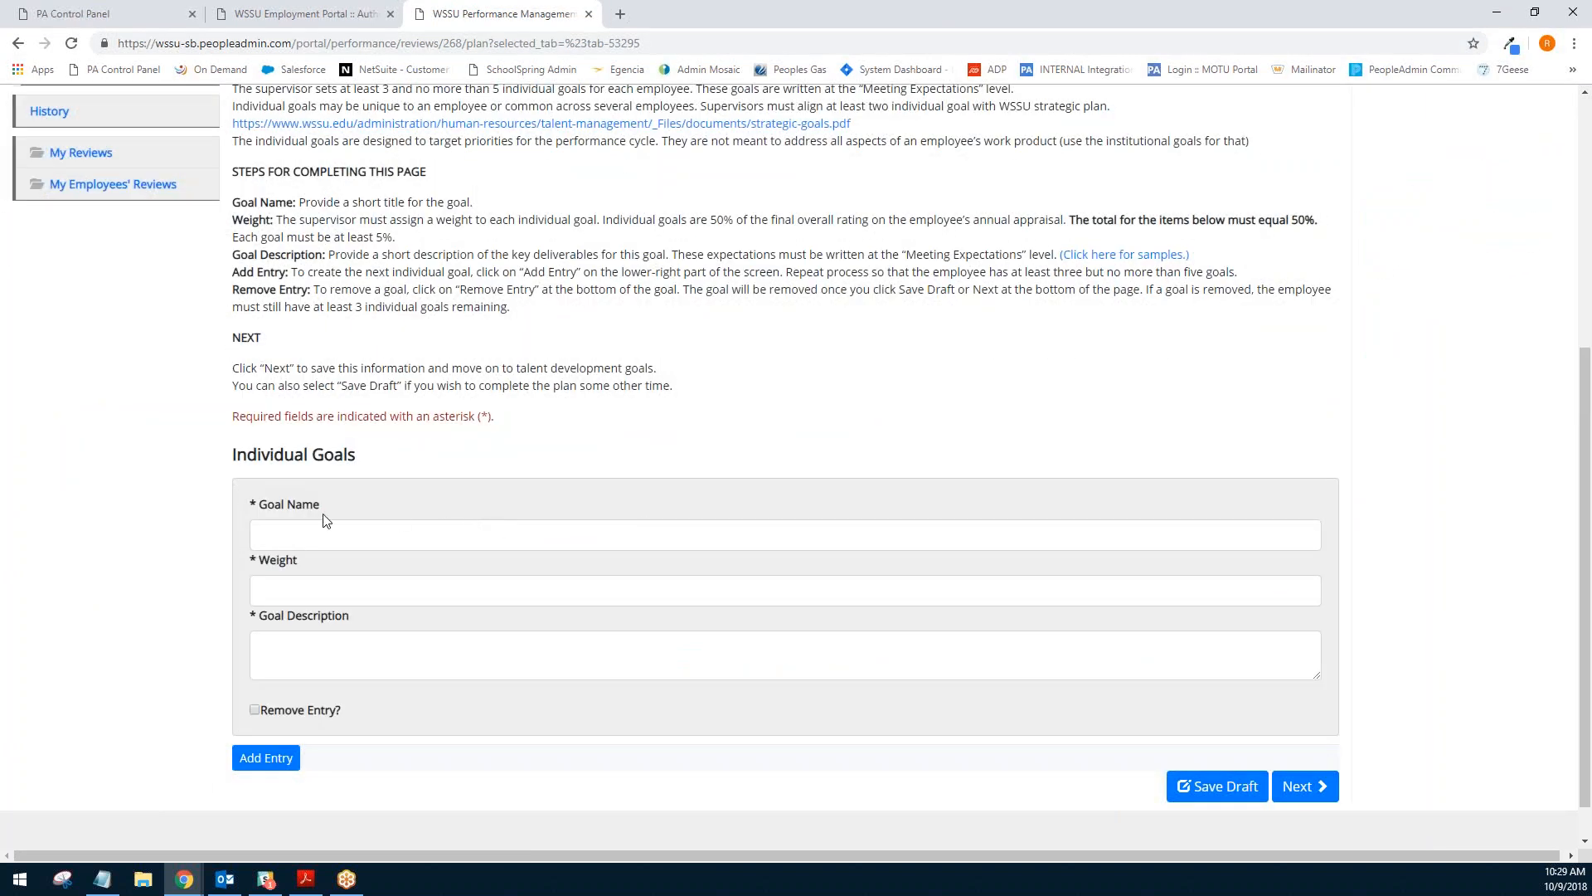
{"action": "left_click", "coordinate": [296, 537]}
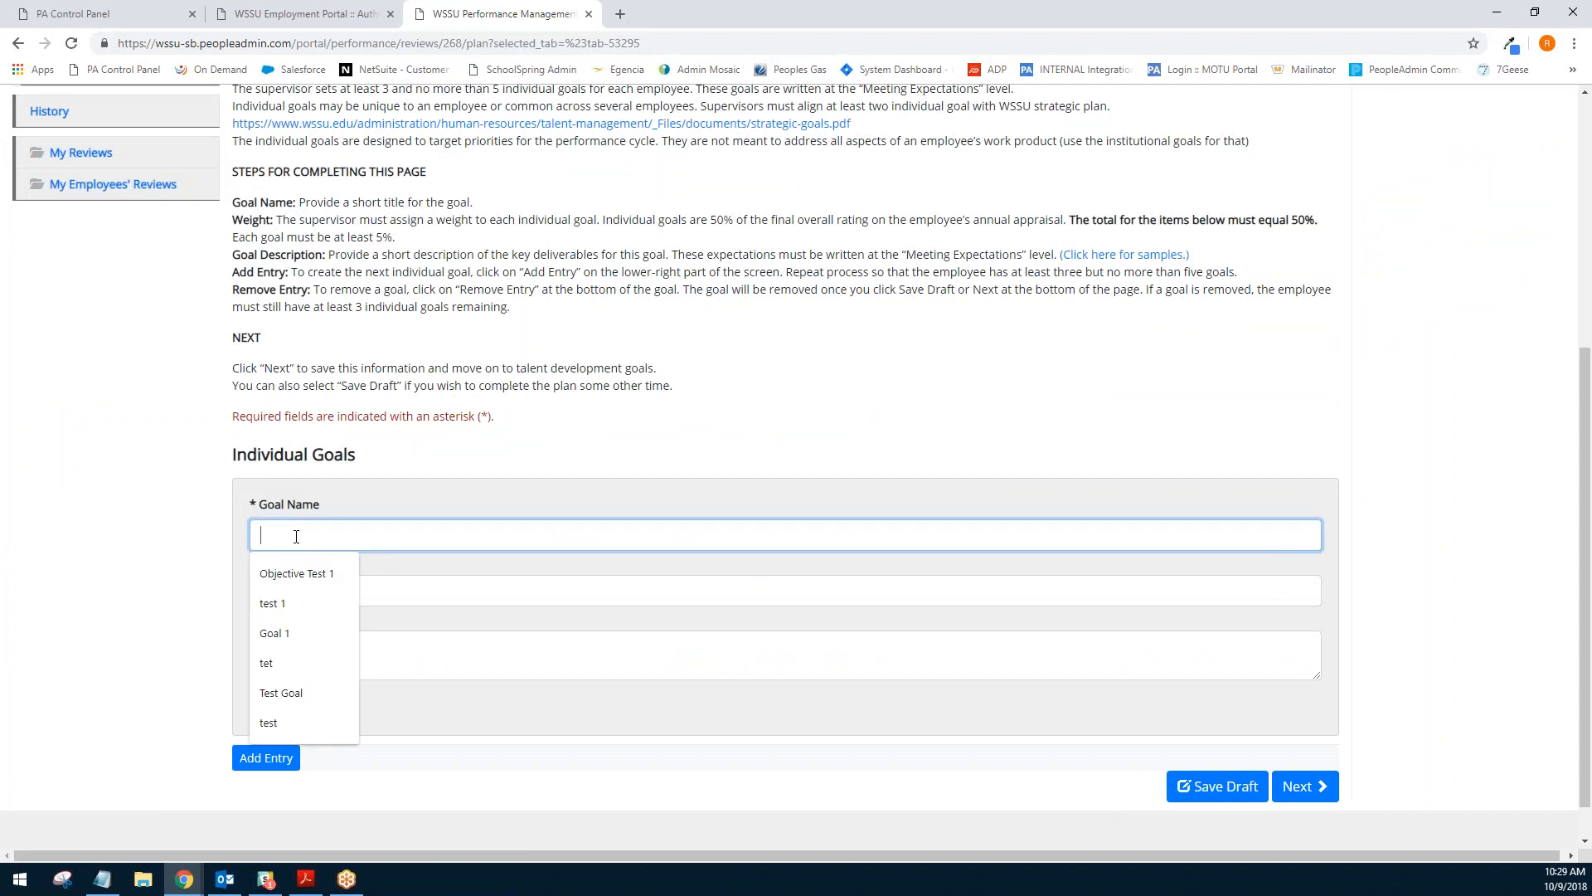
{"action": "type", "text": "Test 1"}
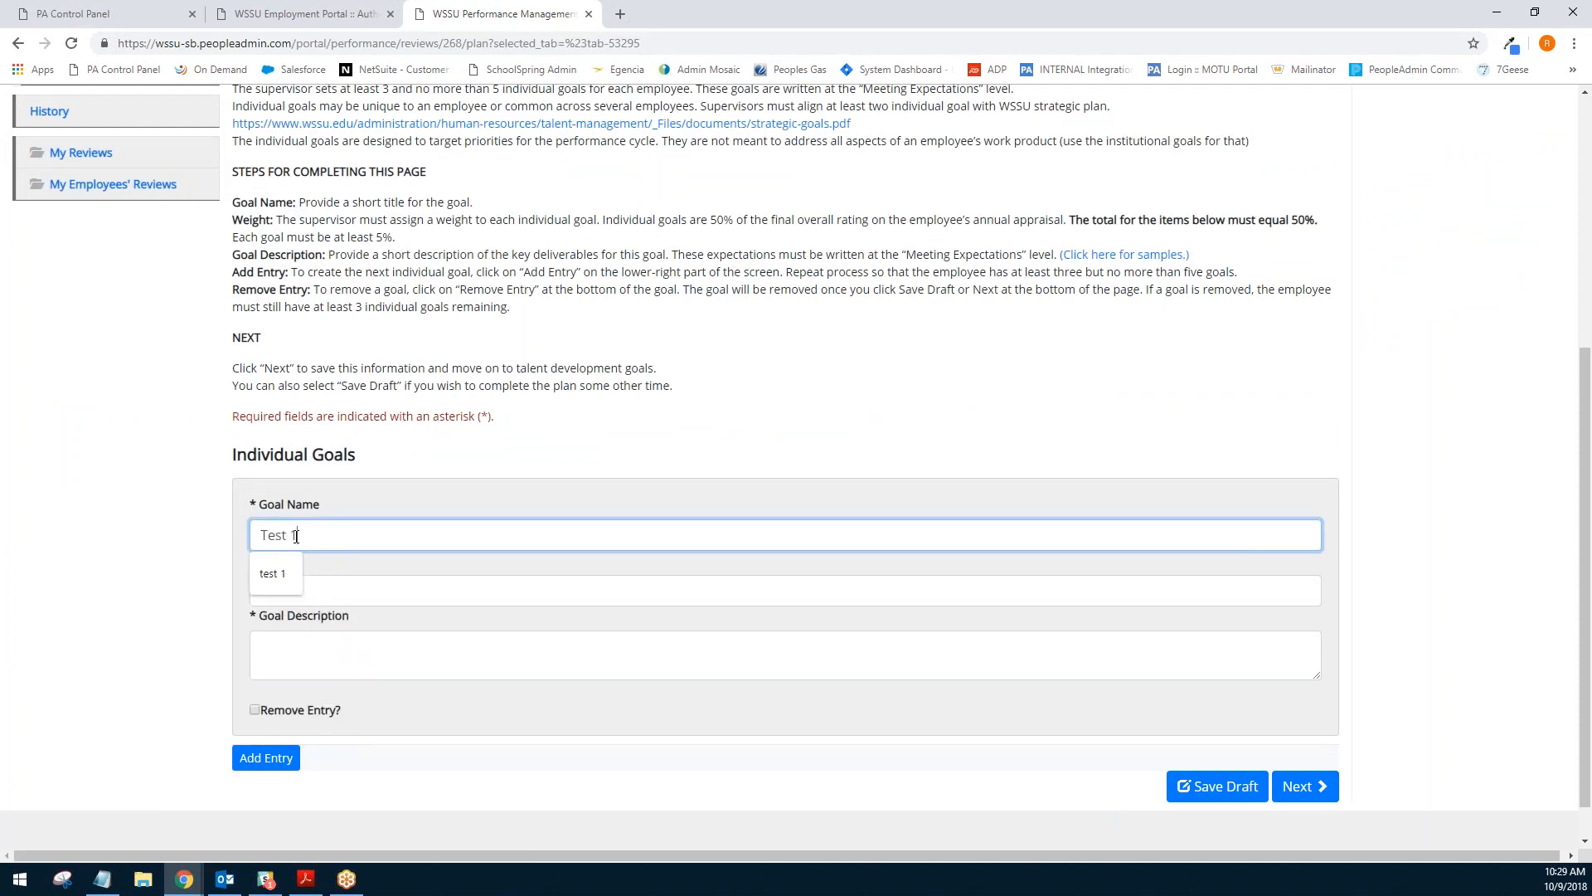
{"action": "left_click", "coordinate": [234, 481]}
{"action": "scroll", "coordinate": [97, 424], "scroll_direction": "down", "scroll_amount": 1}
{"action": "left_click", "coordinate": [295, 541]}
{"action": "type", "text": "15"}
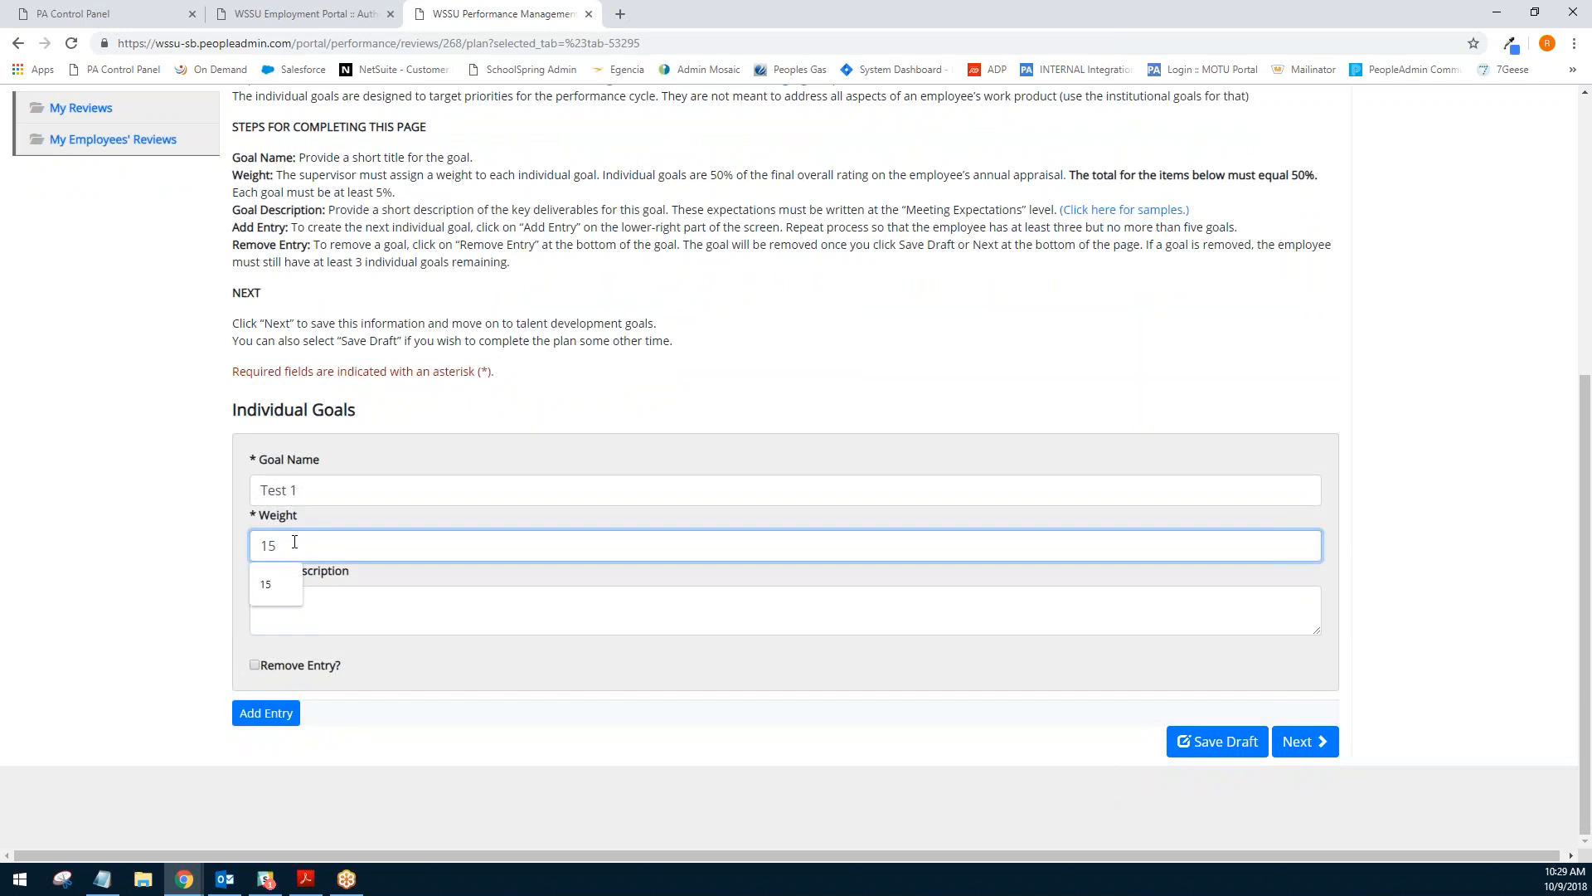
{"action": "left_click", "coordinate": [275, 593]}
{"action": "type", "text": "test"}
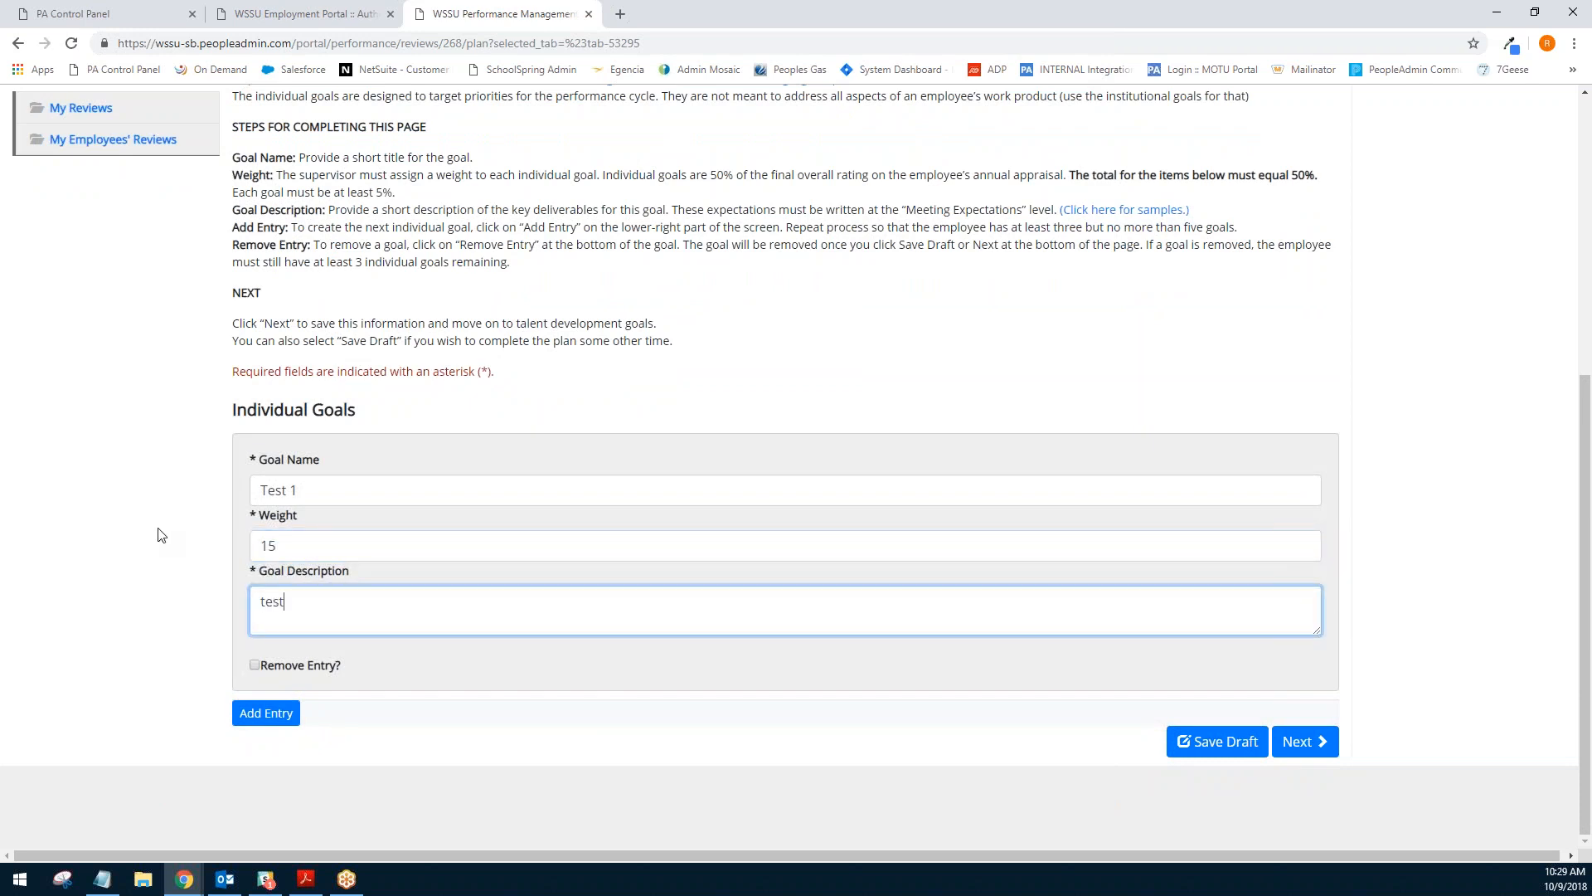
{"action": "left_click", "coordinate": [249, 713]}
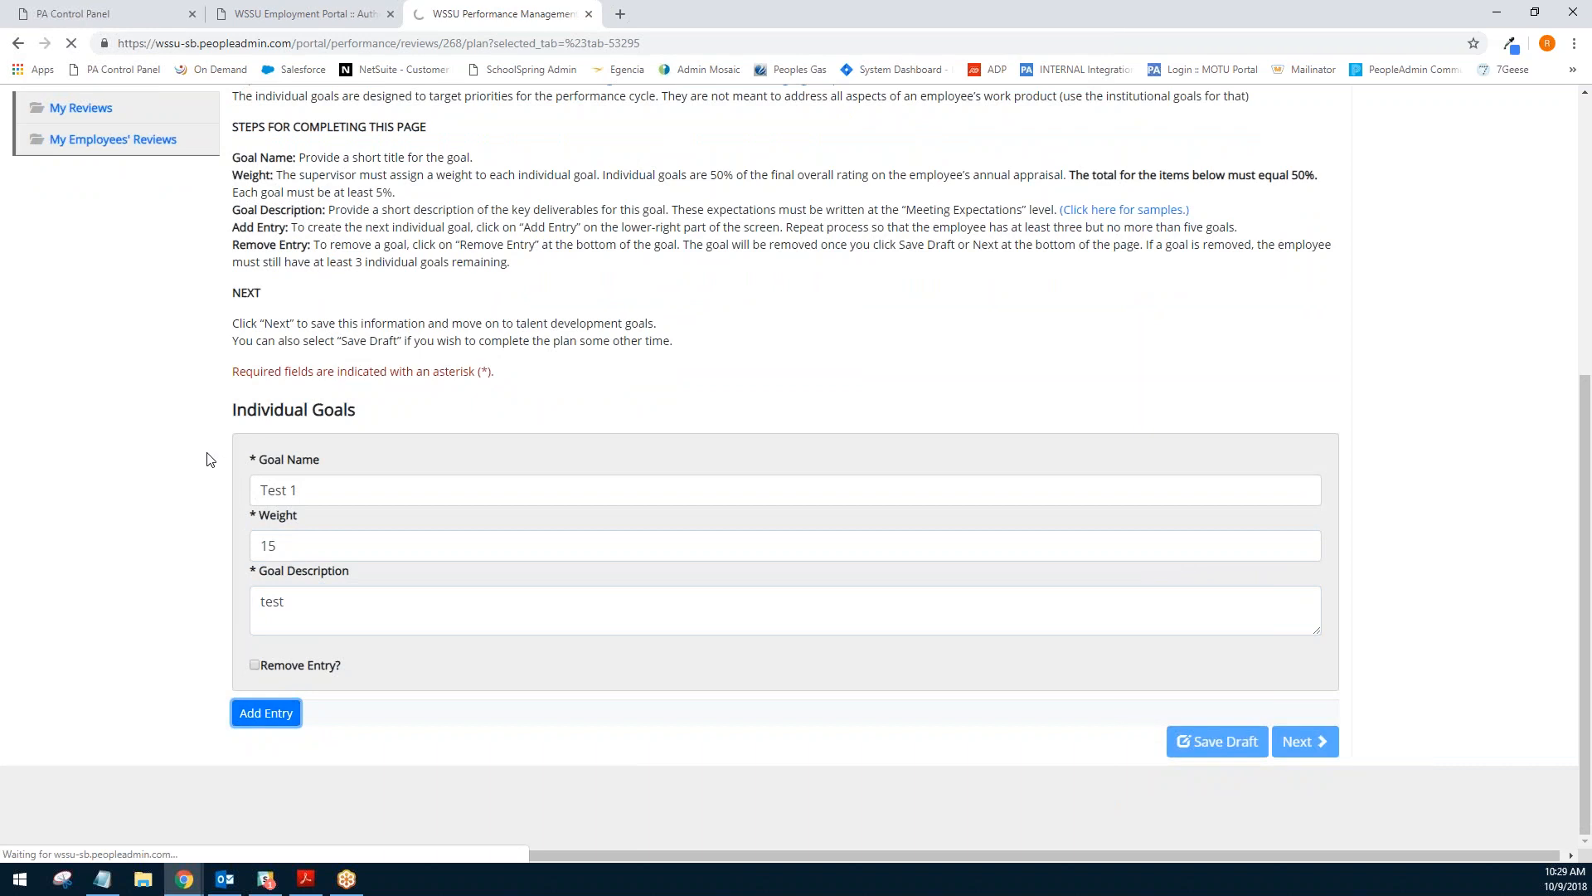
- Fill the second goal as Test 2 with weight 15 and description test, then add another goal entry
{"action": "left_click", "coordinate": [445, 489]}
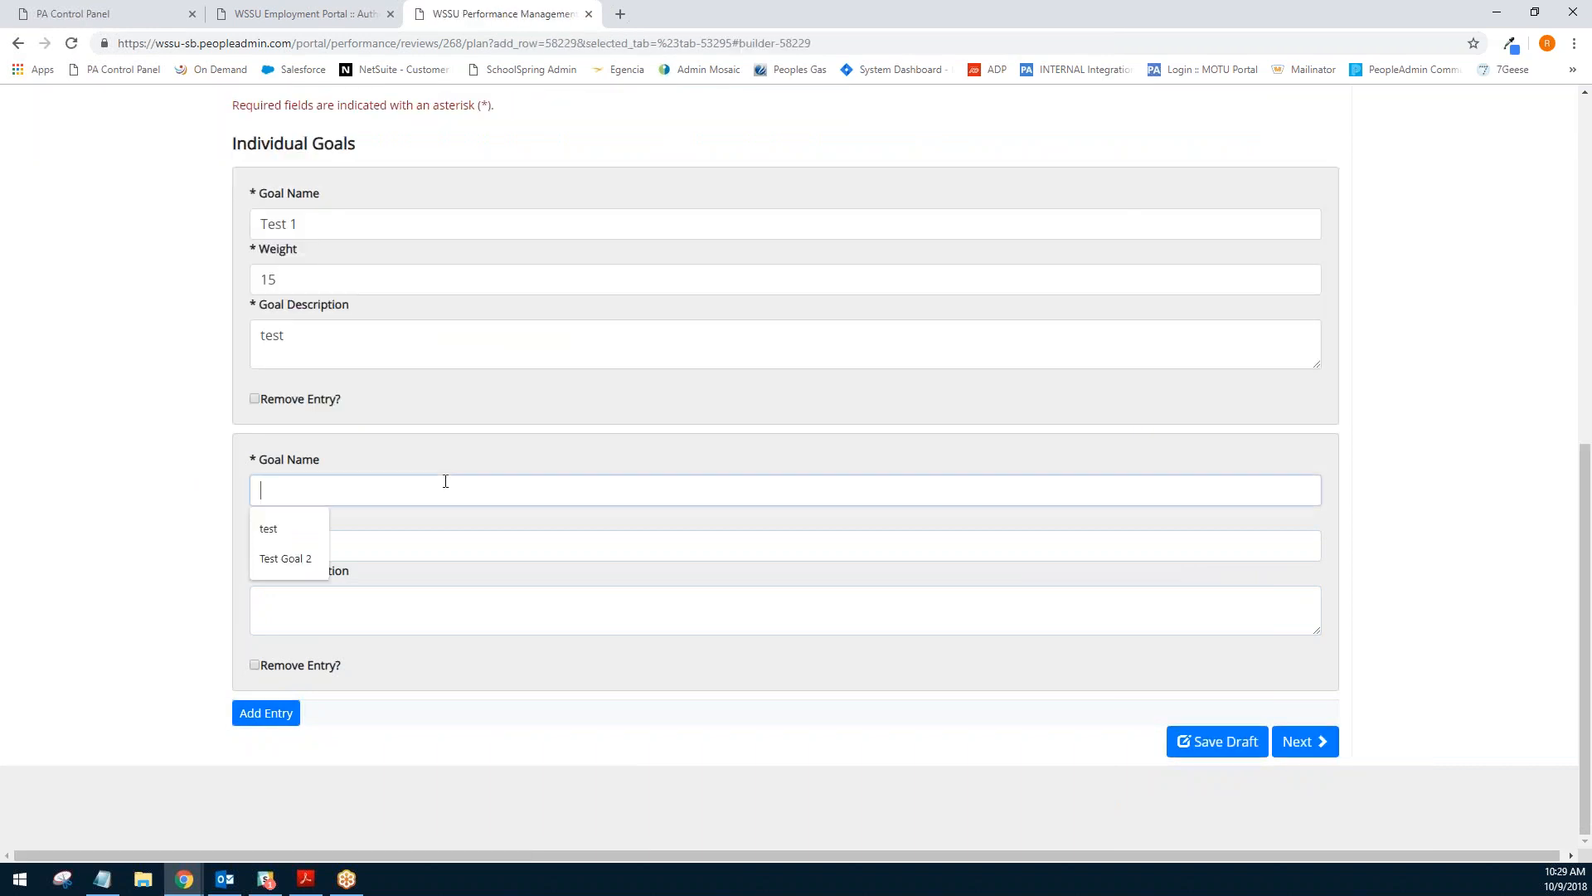
{"action": "type", "text": "Test"}
{"action": "key", "text": "BackSpace"}
{"action": "key", "text": "BackSpace"}
{"action": "key", "text": "BackSpace"}
{"action": "key", "text": "BackSpace"}
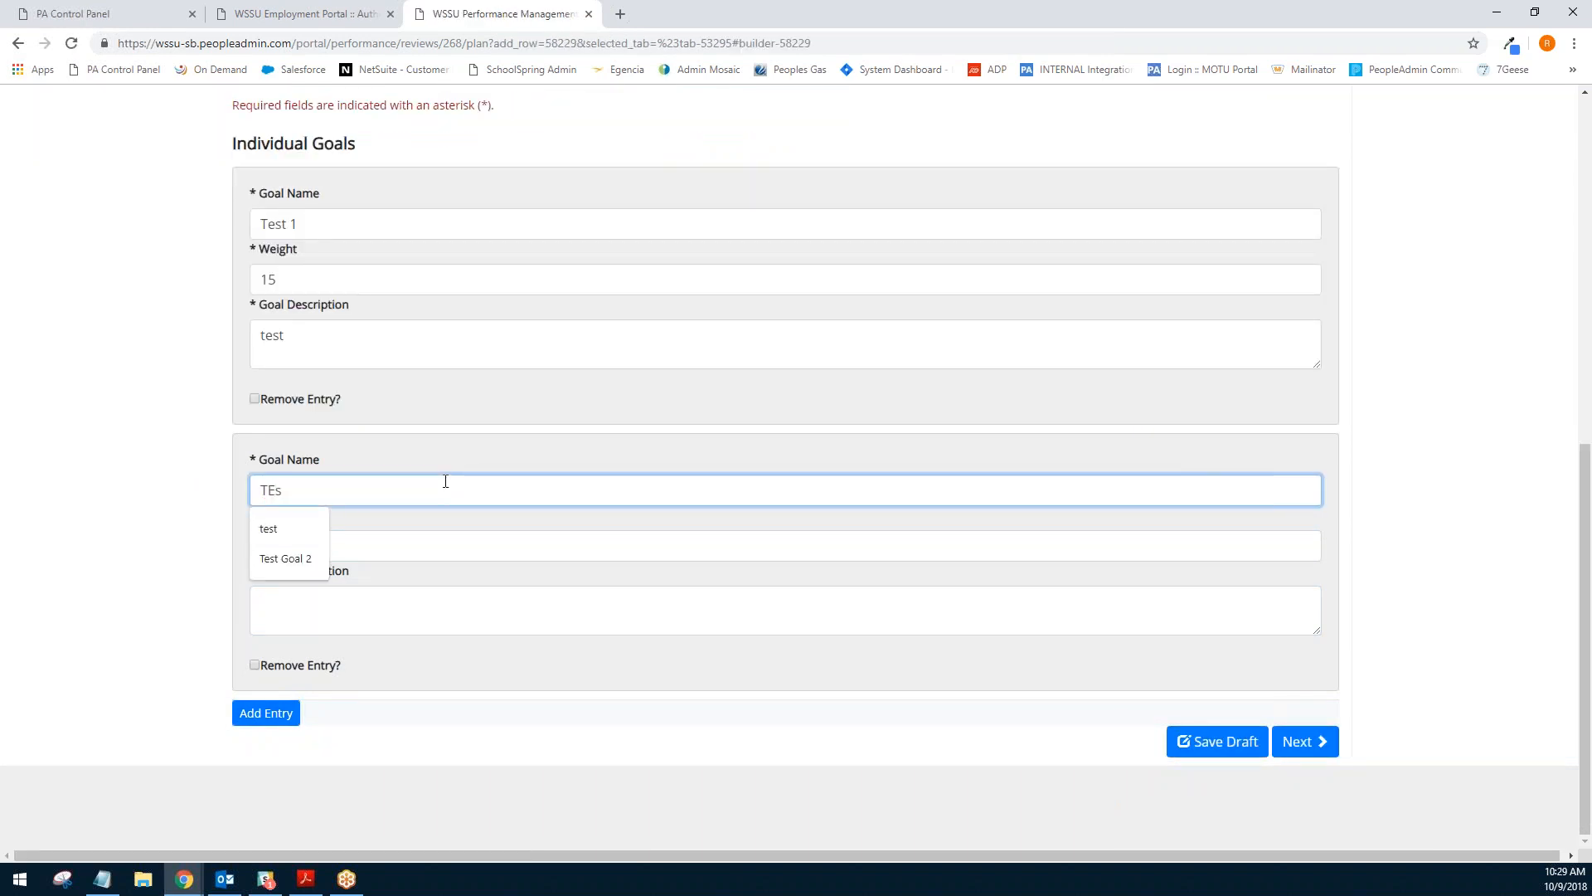
{"action": "type", "text": "Test 2"}
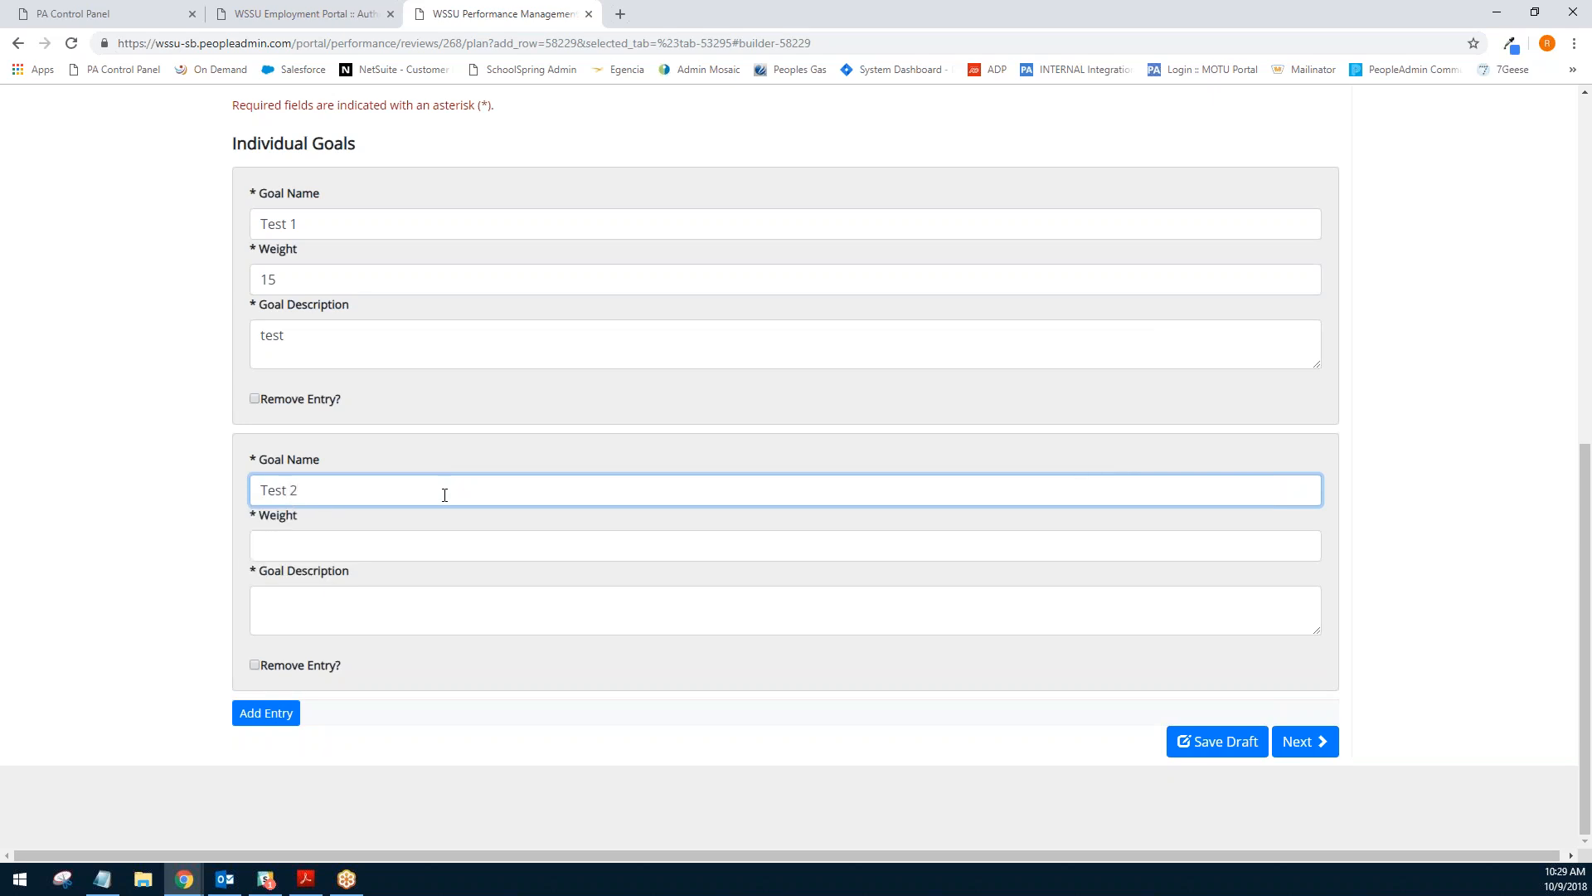
{"action": "left_click", "coordinate": [426, 536]}
{"action": "type", "text": "15"}
{"action": "key", "text": "Tab"}
{"action": "type", "text": "tes"}
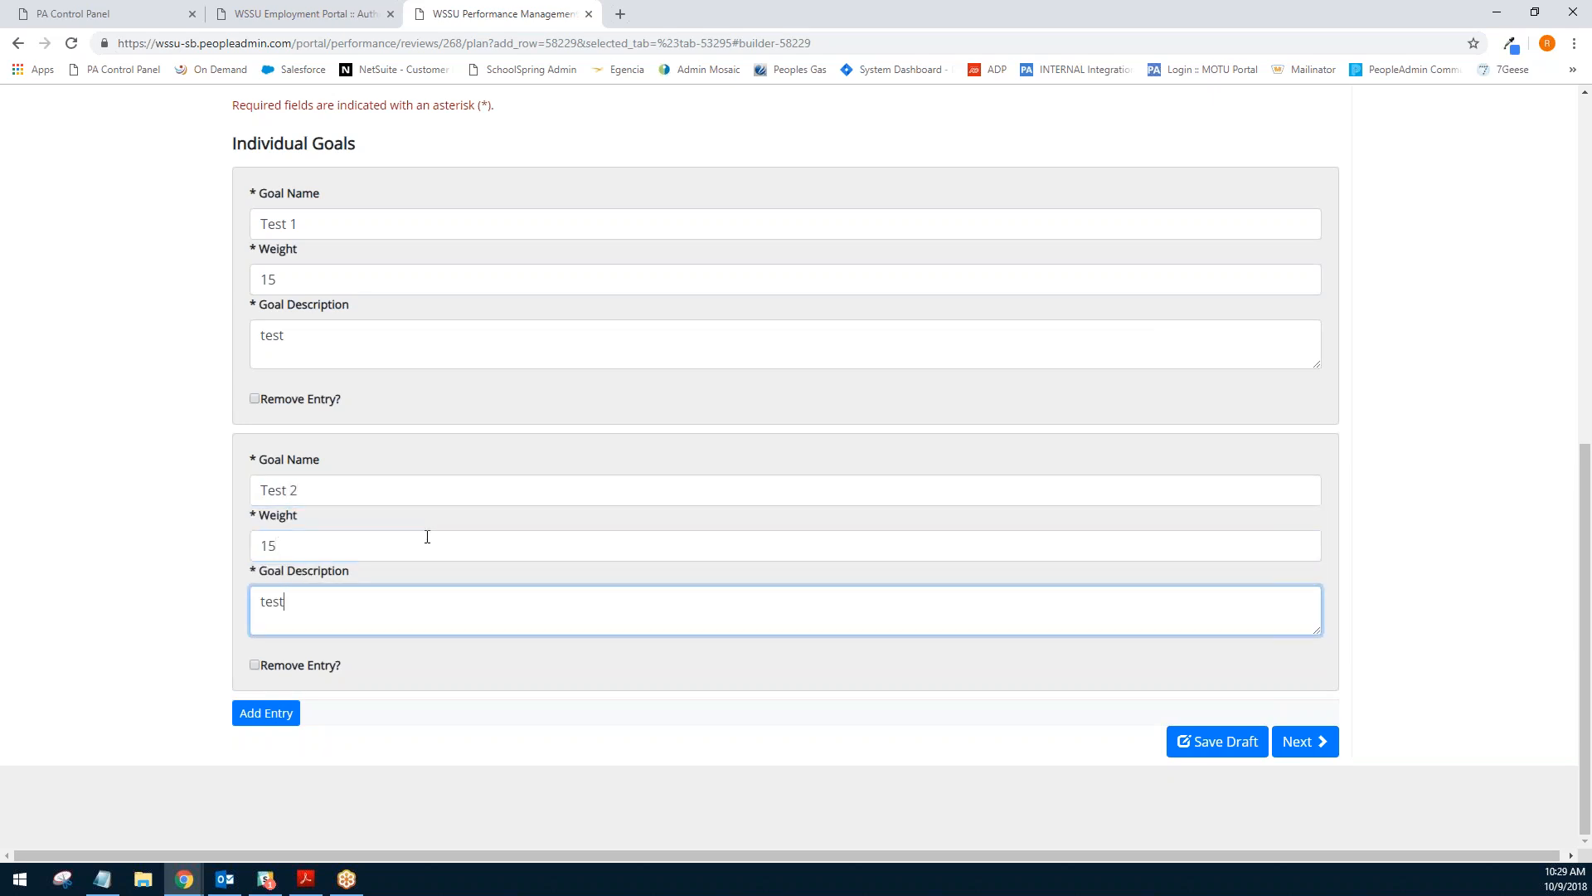
{"action": "type", "text": "t"}
{"action": "left_click", "coordinate": [261, 718]}
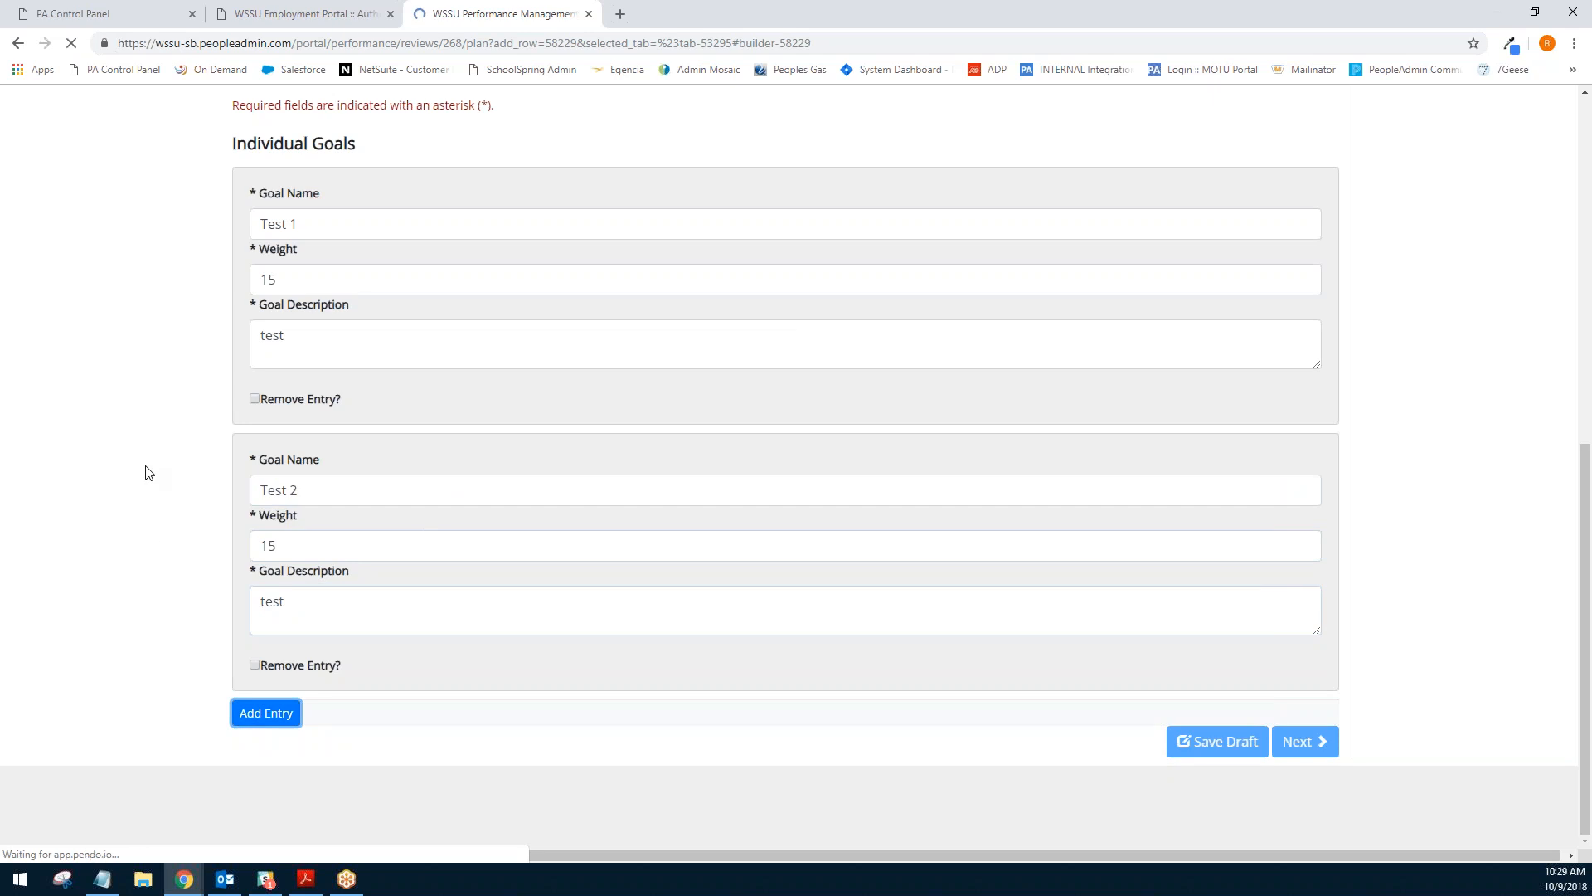
- Fill the third goal as Test 3 with weight 10 and description test, then continue to Talent Development Goals
{"action": "left_click", "coordinate": [280, 485]}
{"action": "type", "text": "Test 3"}
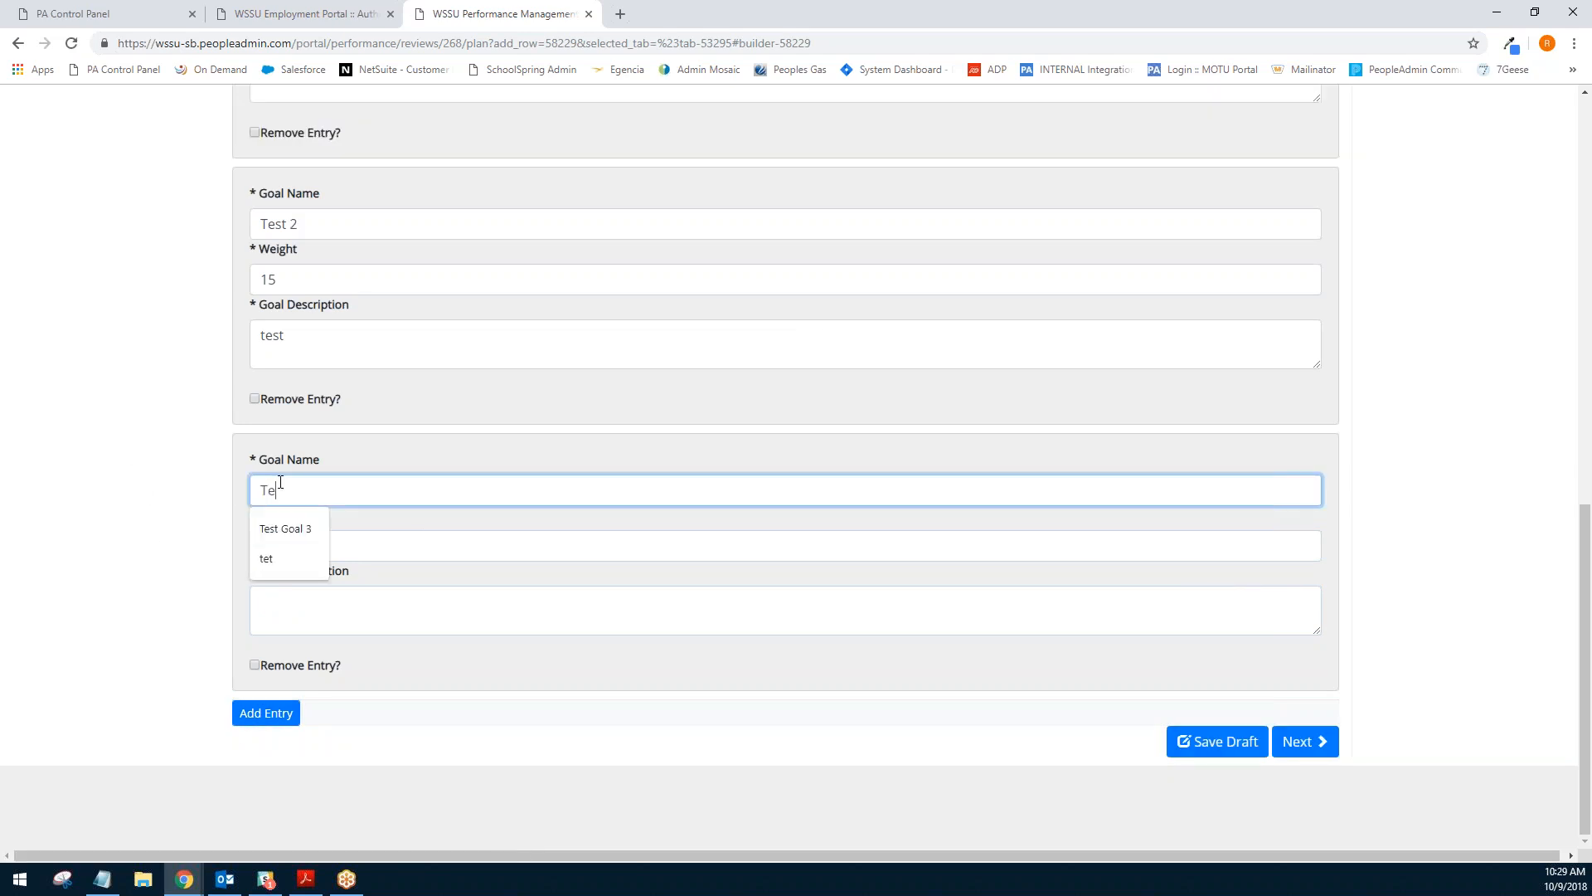
{"action": "key", "text": "Tab"}
{"action": "type", "text": "10"}
{"action": "key", "text": "Tab"}
{"action": "type", "text": "test"}
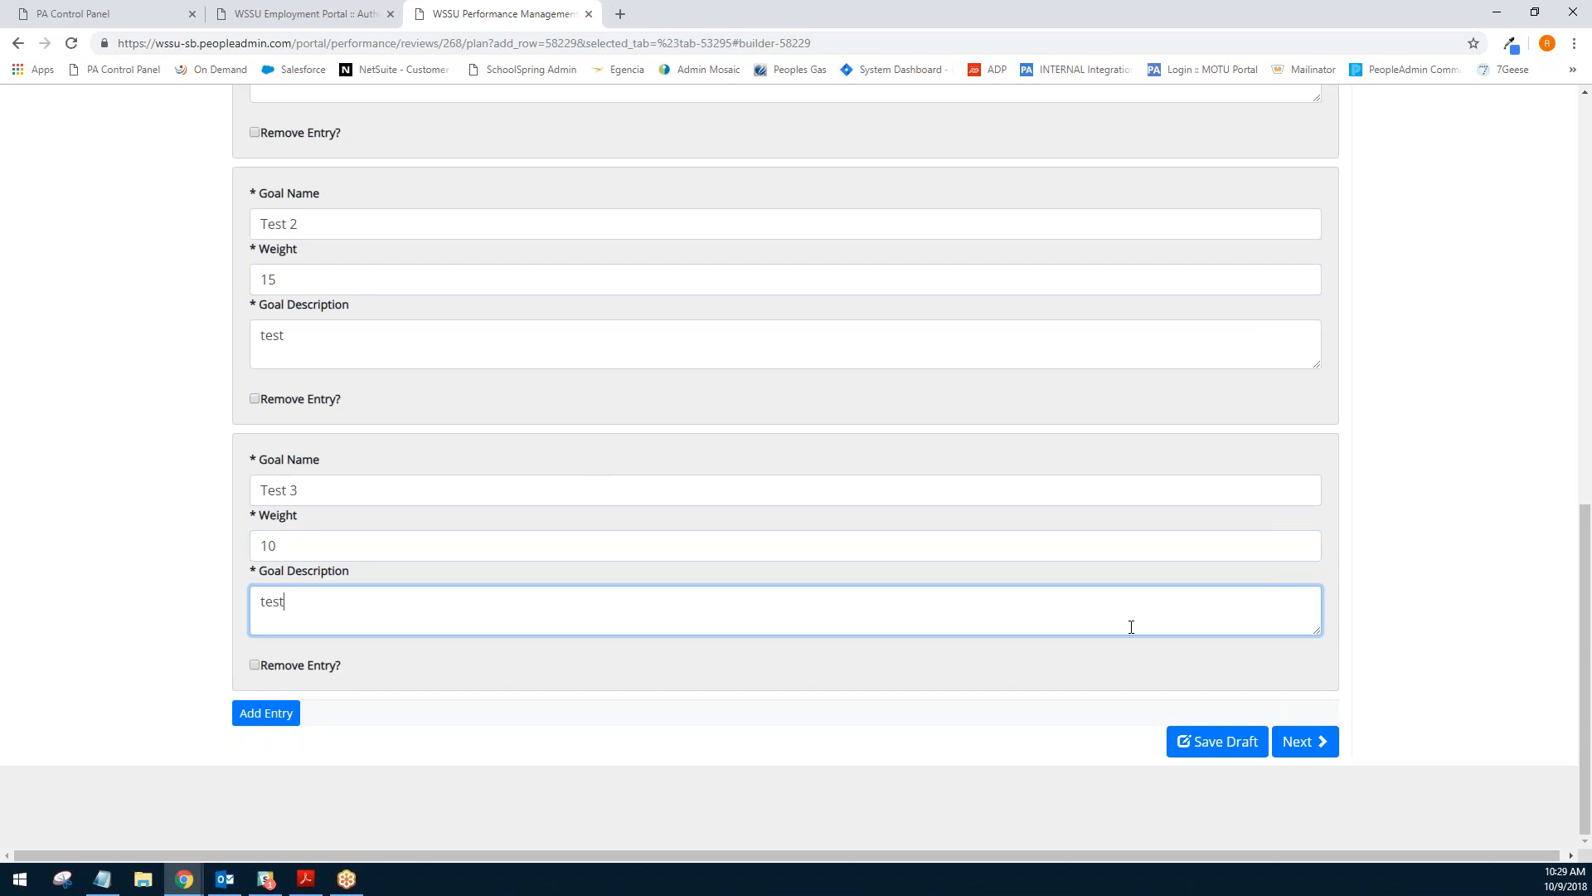
{"action": "left_click", "coordinate": [1292, 744]}
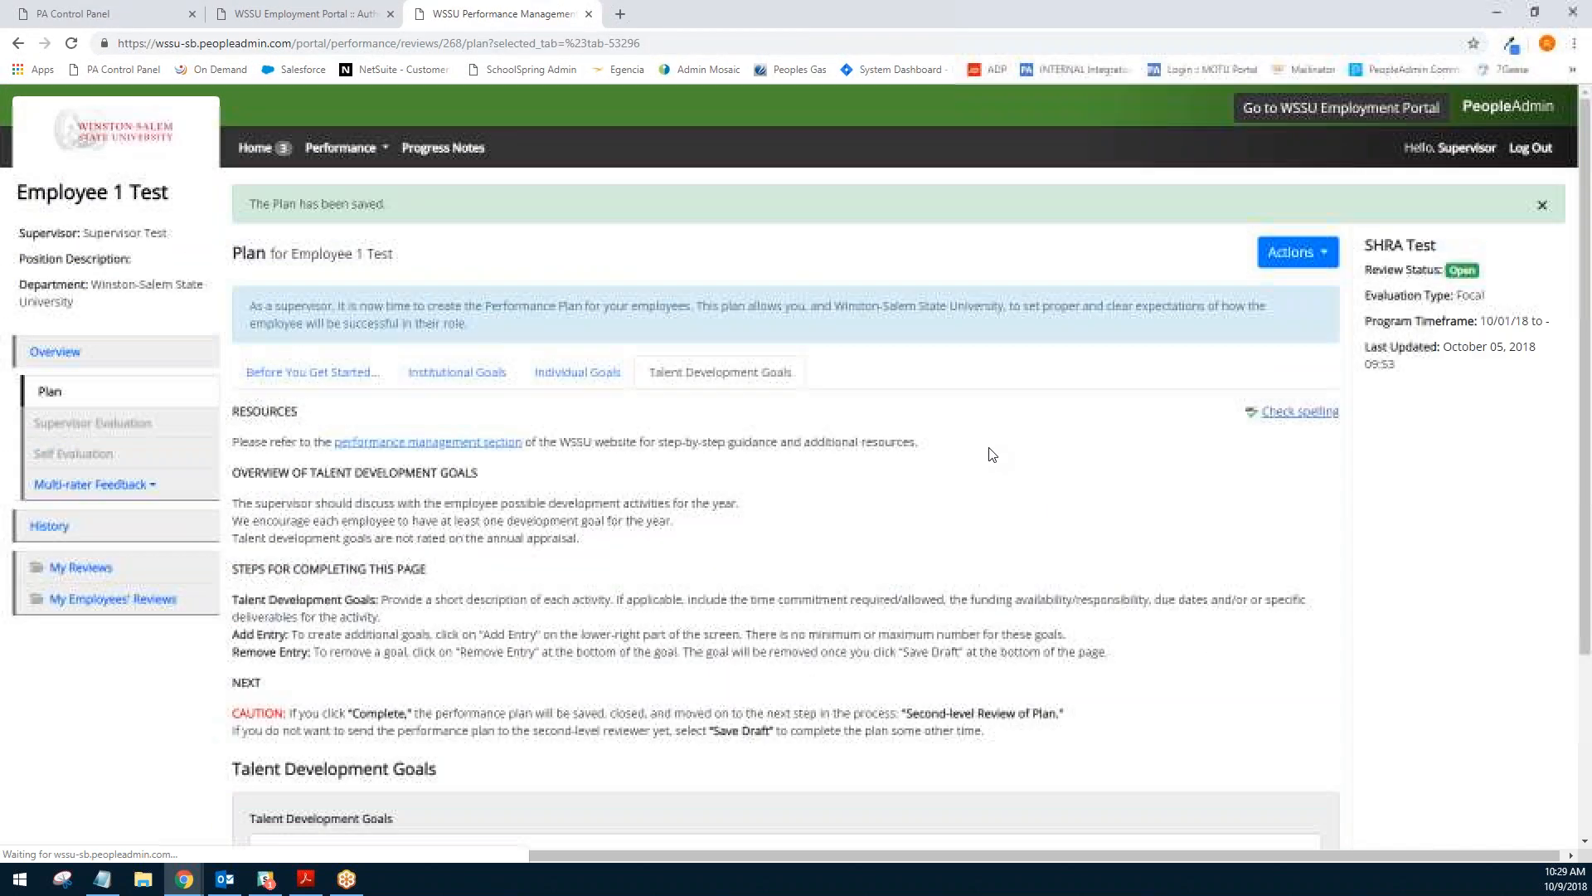
- Complete the plan without entering any talent development goals, confirming the completion
{"action": "scroll", "coordinate": [987, 461], "scroll_direction": "down", "scroll_amount": 3}
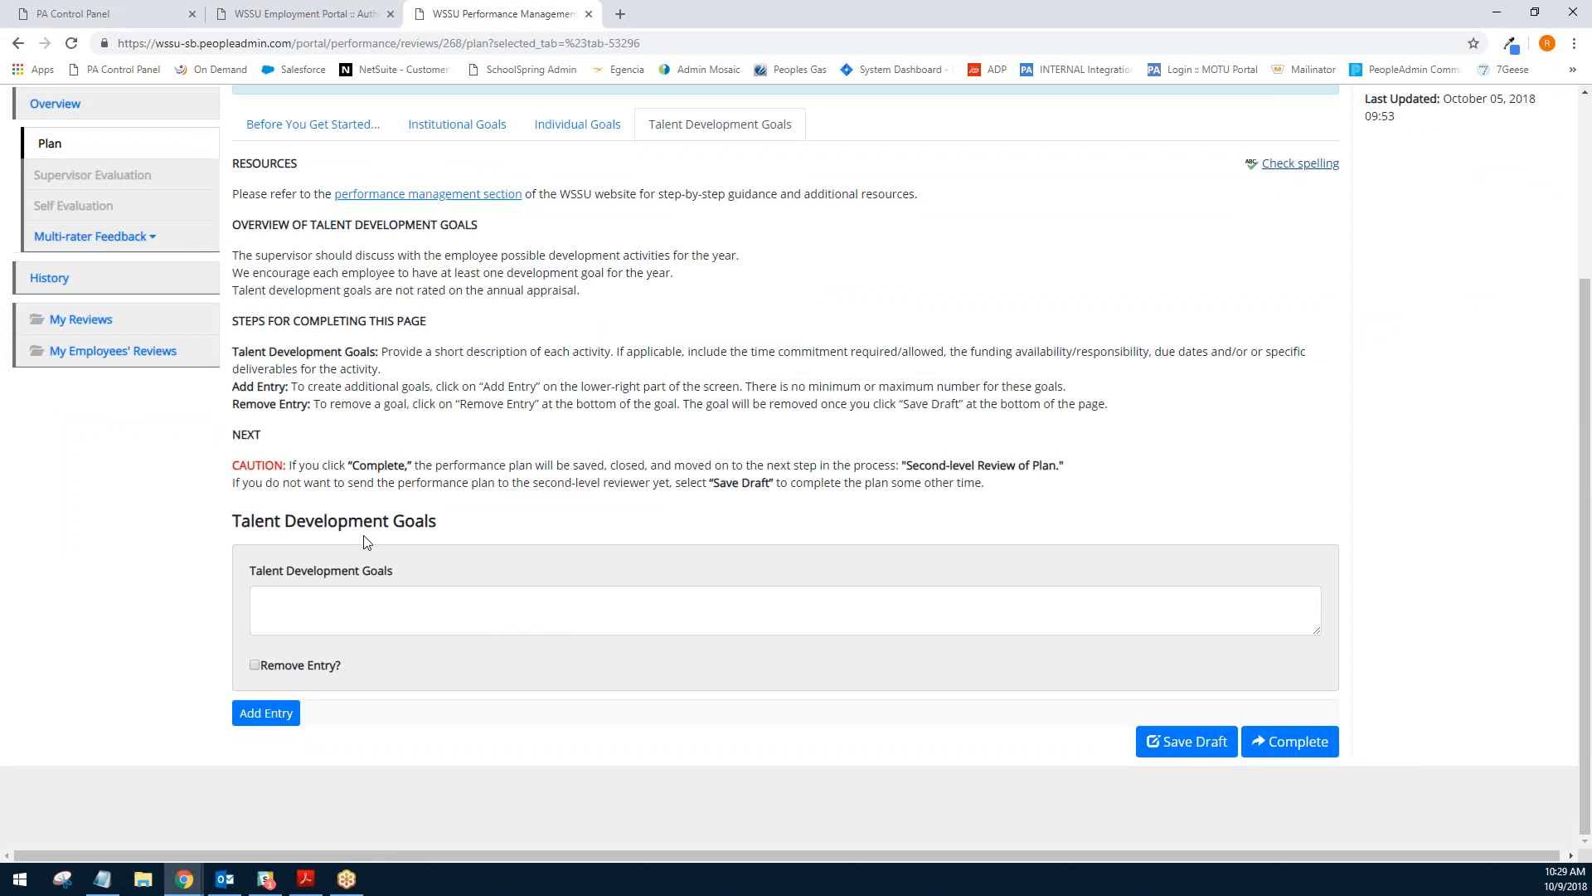
{"action": "left_click", "coordinate": [369, 617]}
{"action": "left_click", "coordinate": [566, 520]}
{"action": "left_click", "coordinate": [1300, 742]}
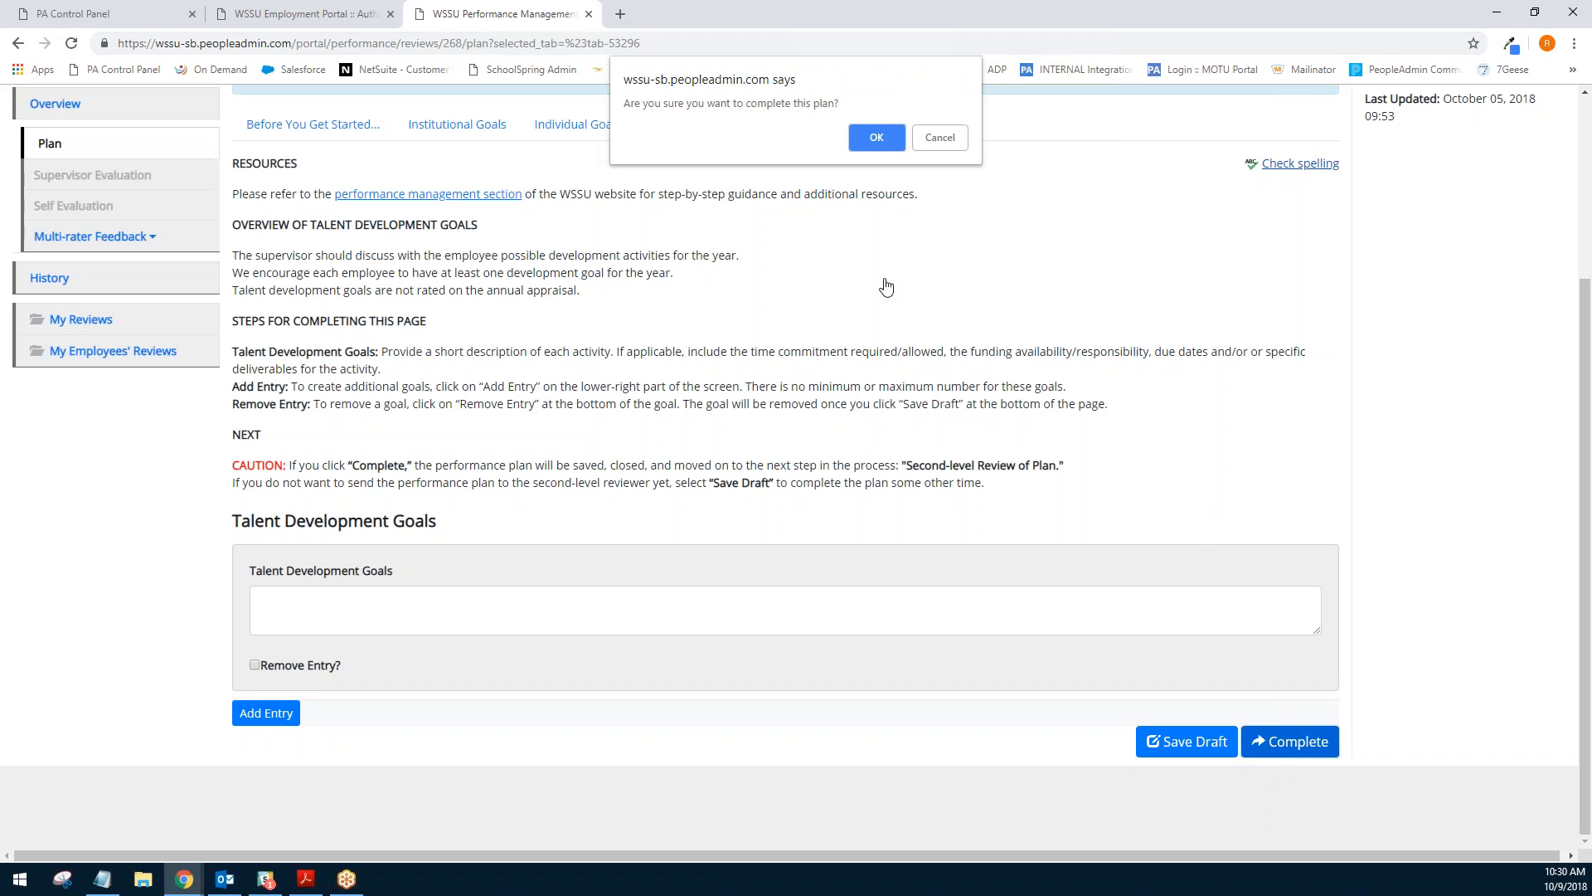
{"action": "left_click", "coordinate": [873, 137]}
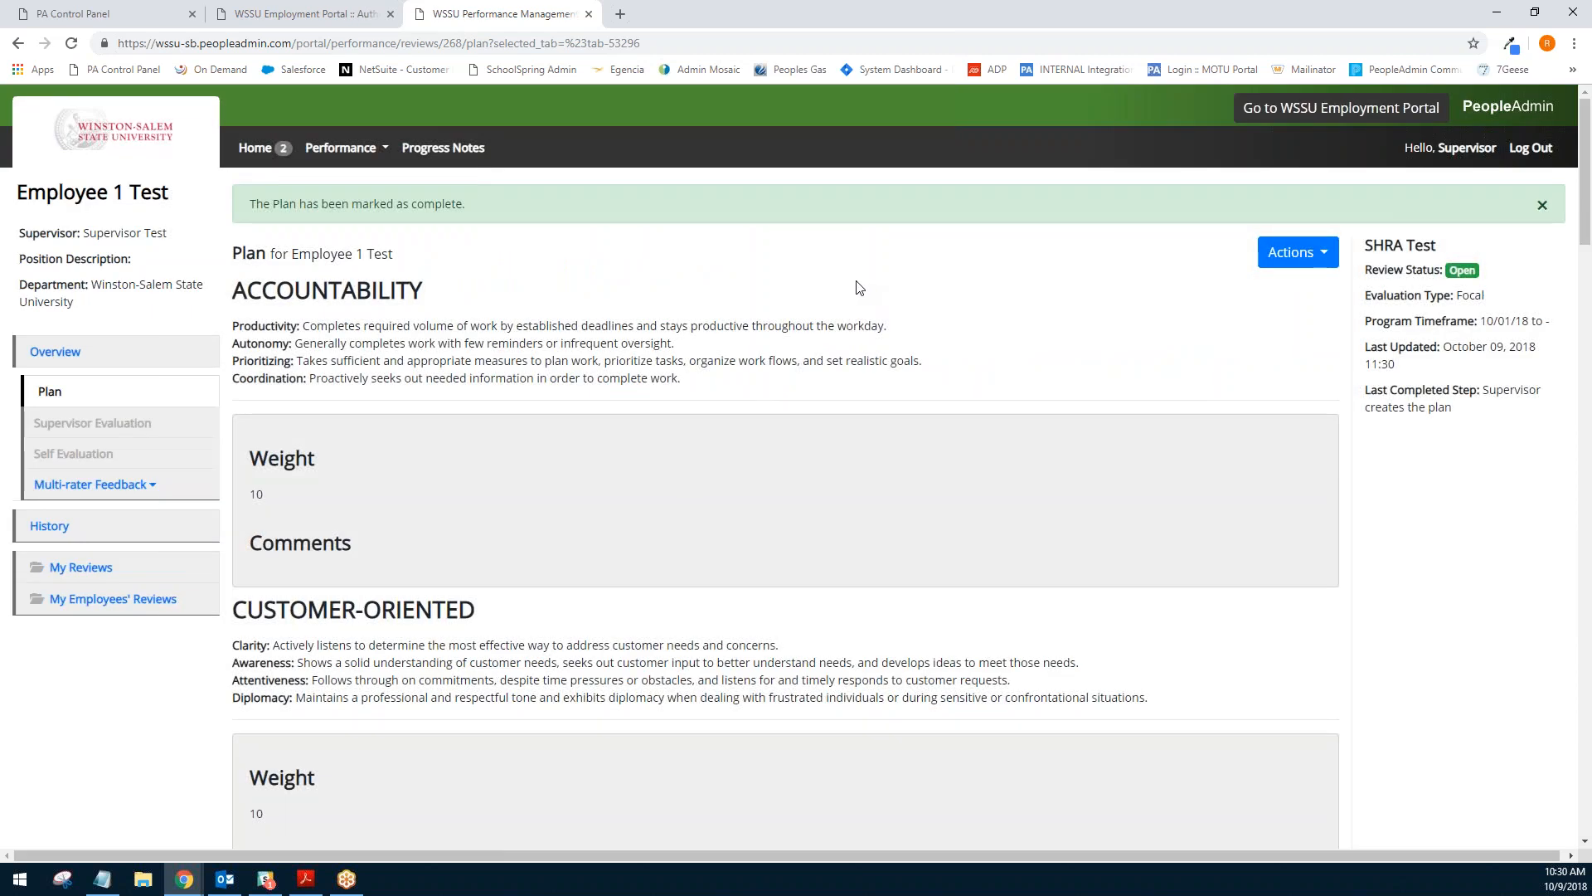
- Open the review overview listing the plan's process steps
{"action": "left_click_drag", "start_coordinate": [256, 204], "coordinate": [466, 204]}
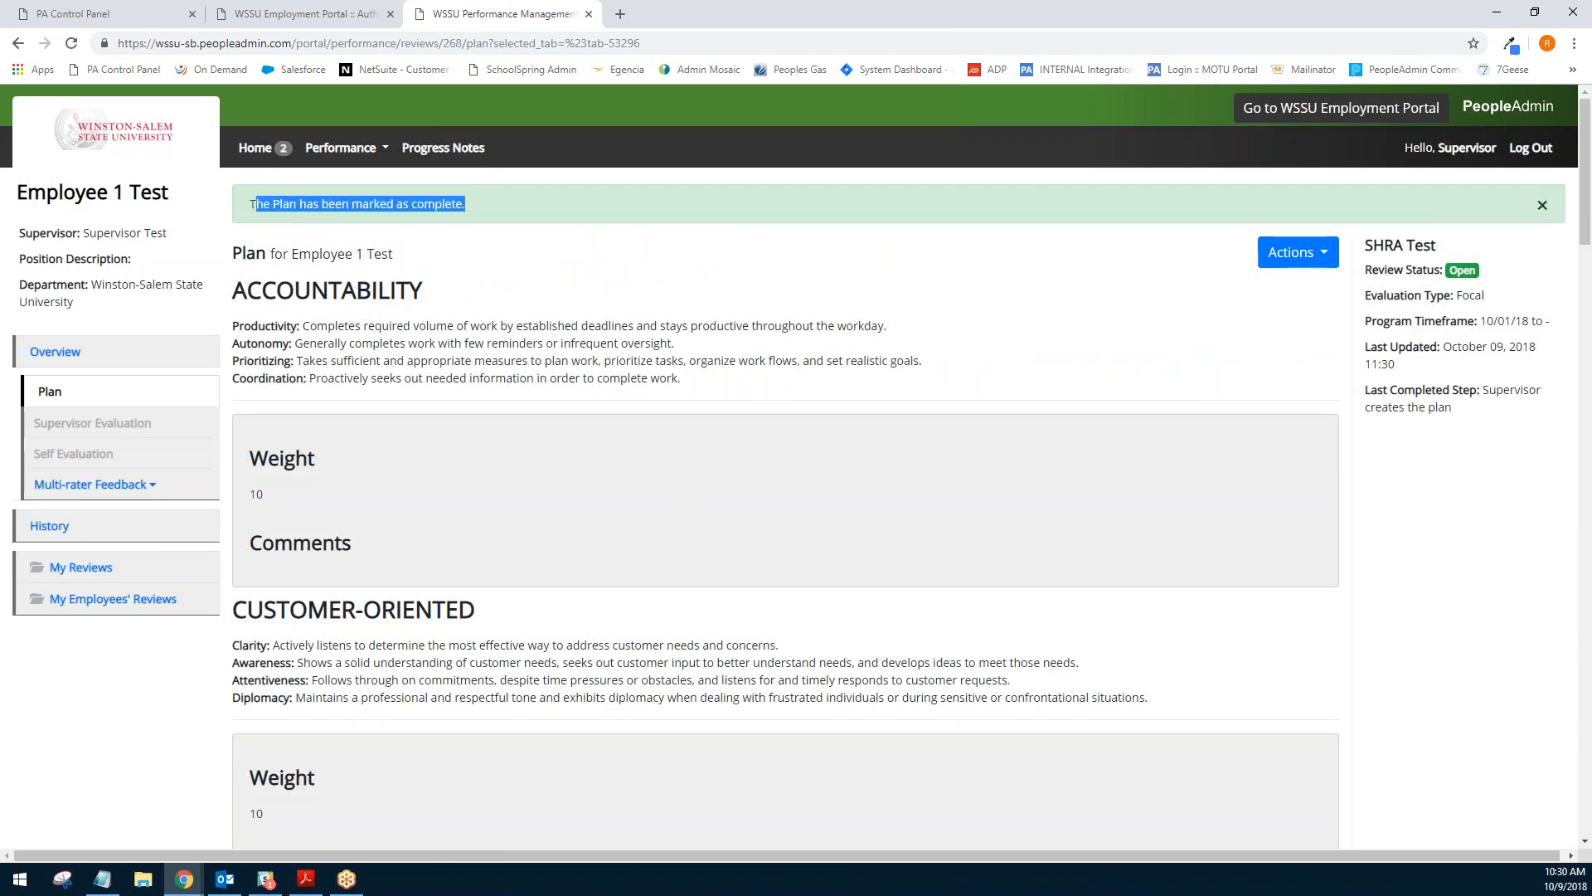
{"action": "left_click", "coordinate": [506, 254]}
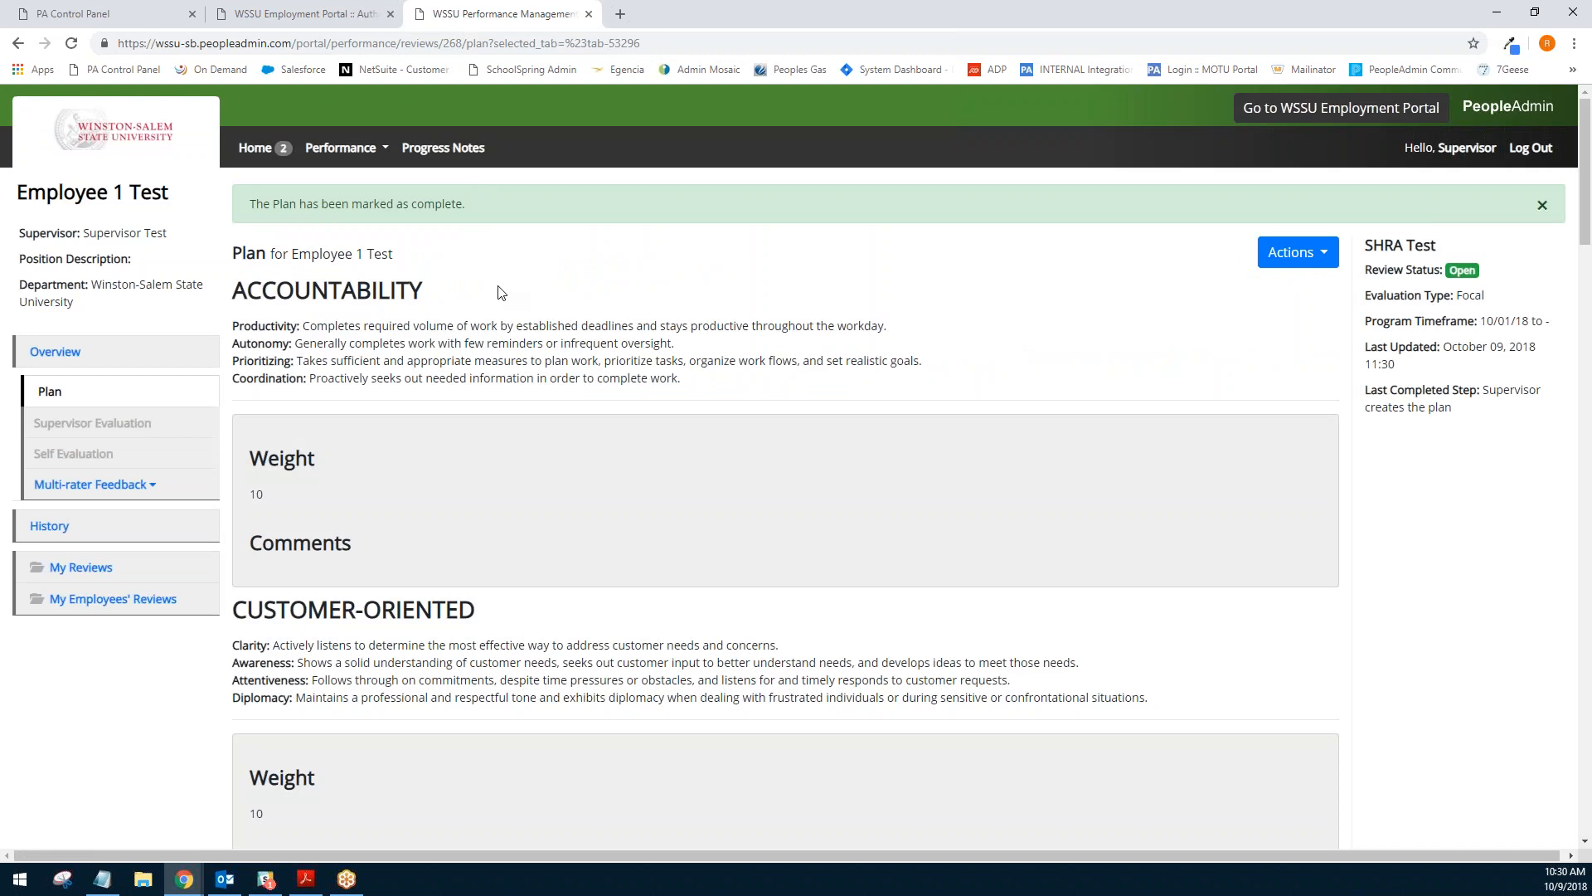
{"action": "left_click", "coordinate": [66, 354]}
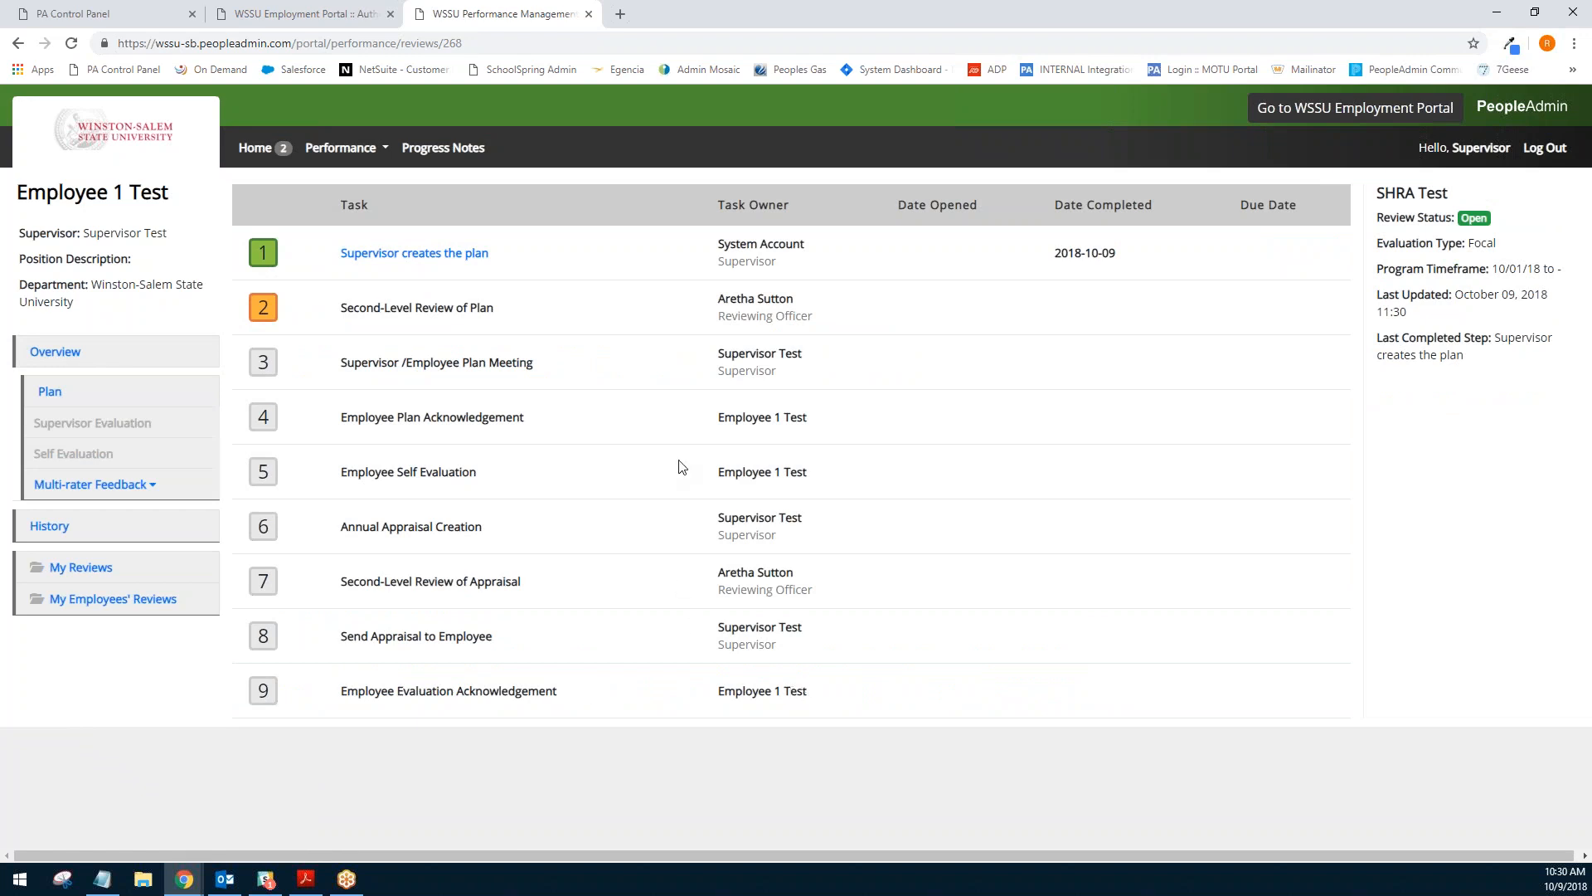
{"action": "triple_click", "coordinate": [357, 308]}
{"action": "left_click", "coordinate": [729, 320]}
{"action": "left_click_drag", "start_coordinate": [718, 348], "coordinate": [783, 379]}
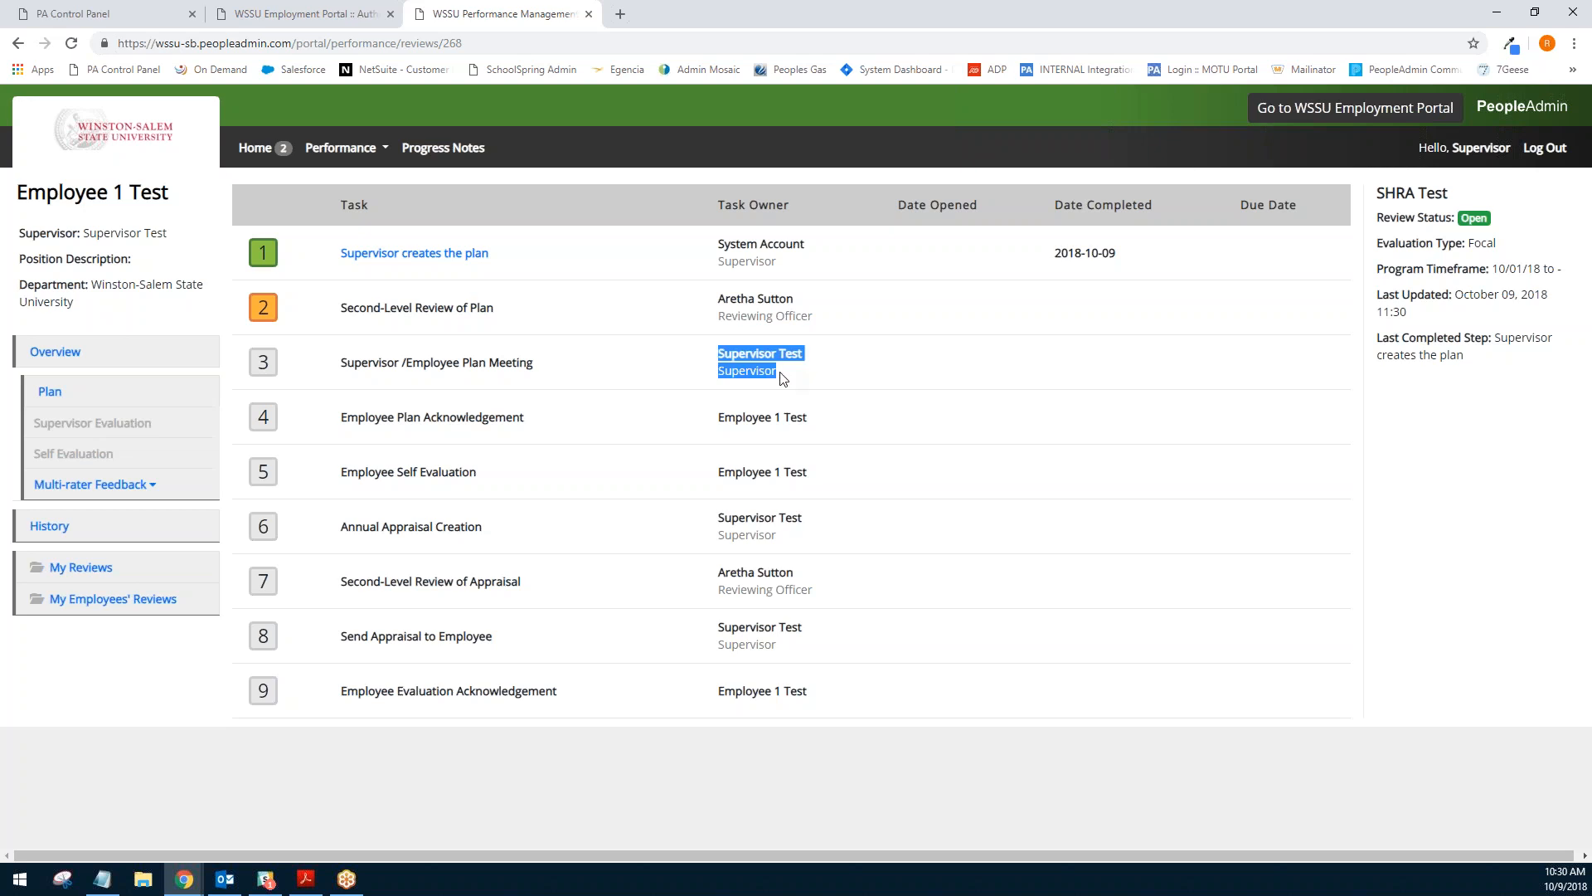
{"action": "left_click", "coordinate": [779, 377]}
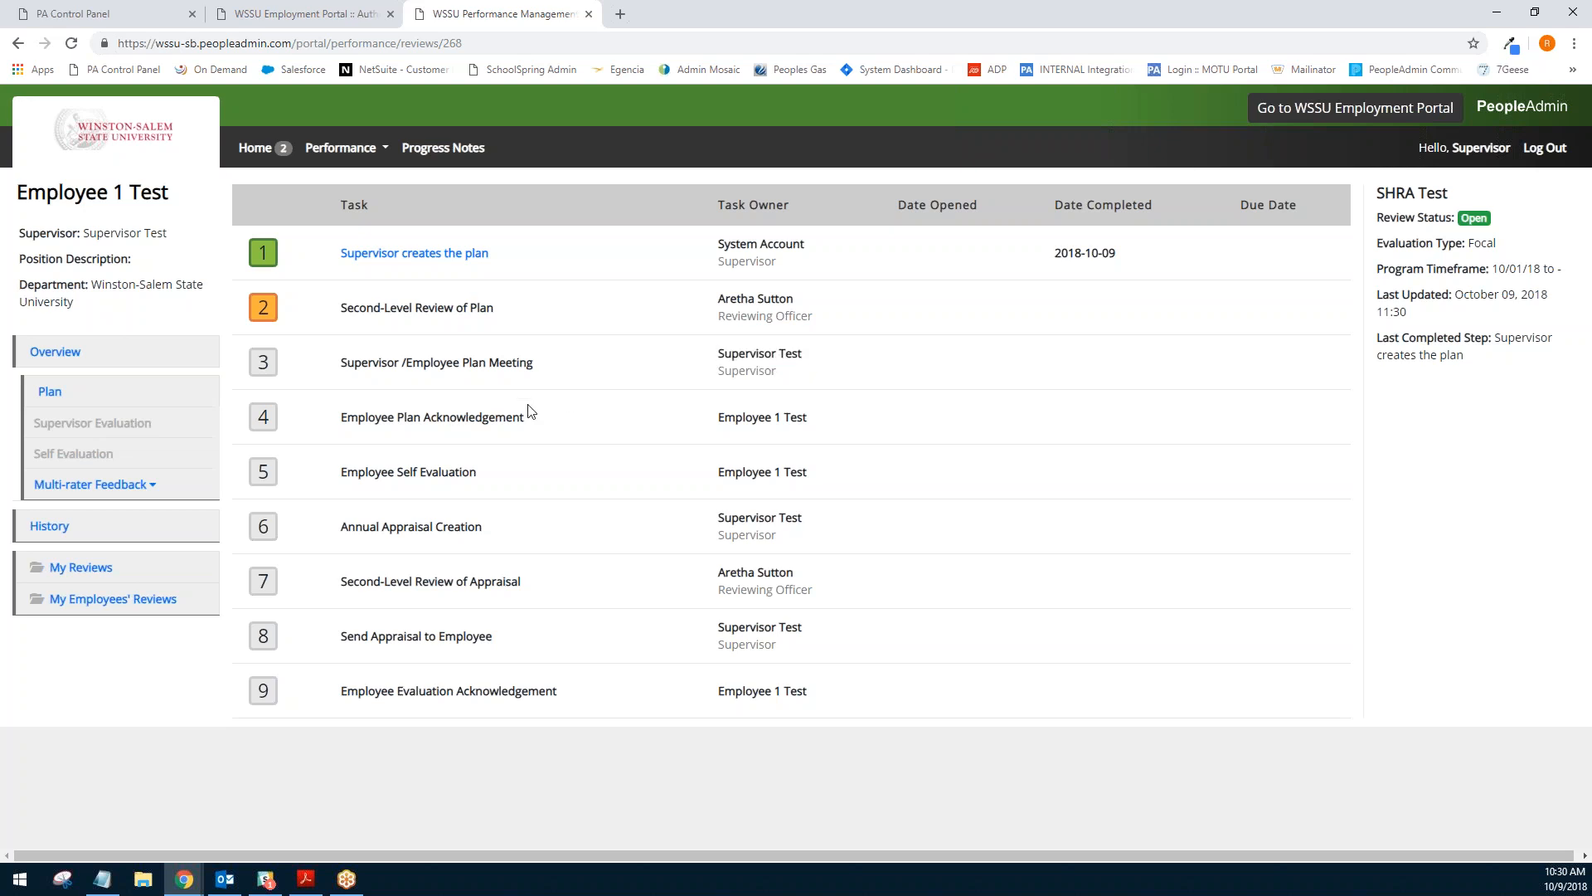
{"action": "left_click_drag", "start_coordinate": [348, 418], "coordinate": [535, 425]}
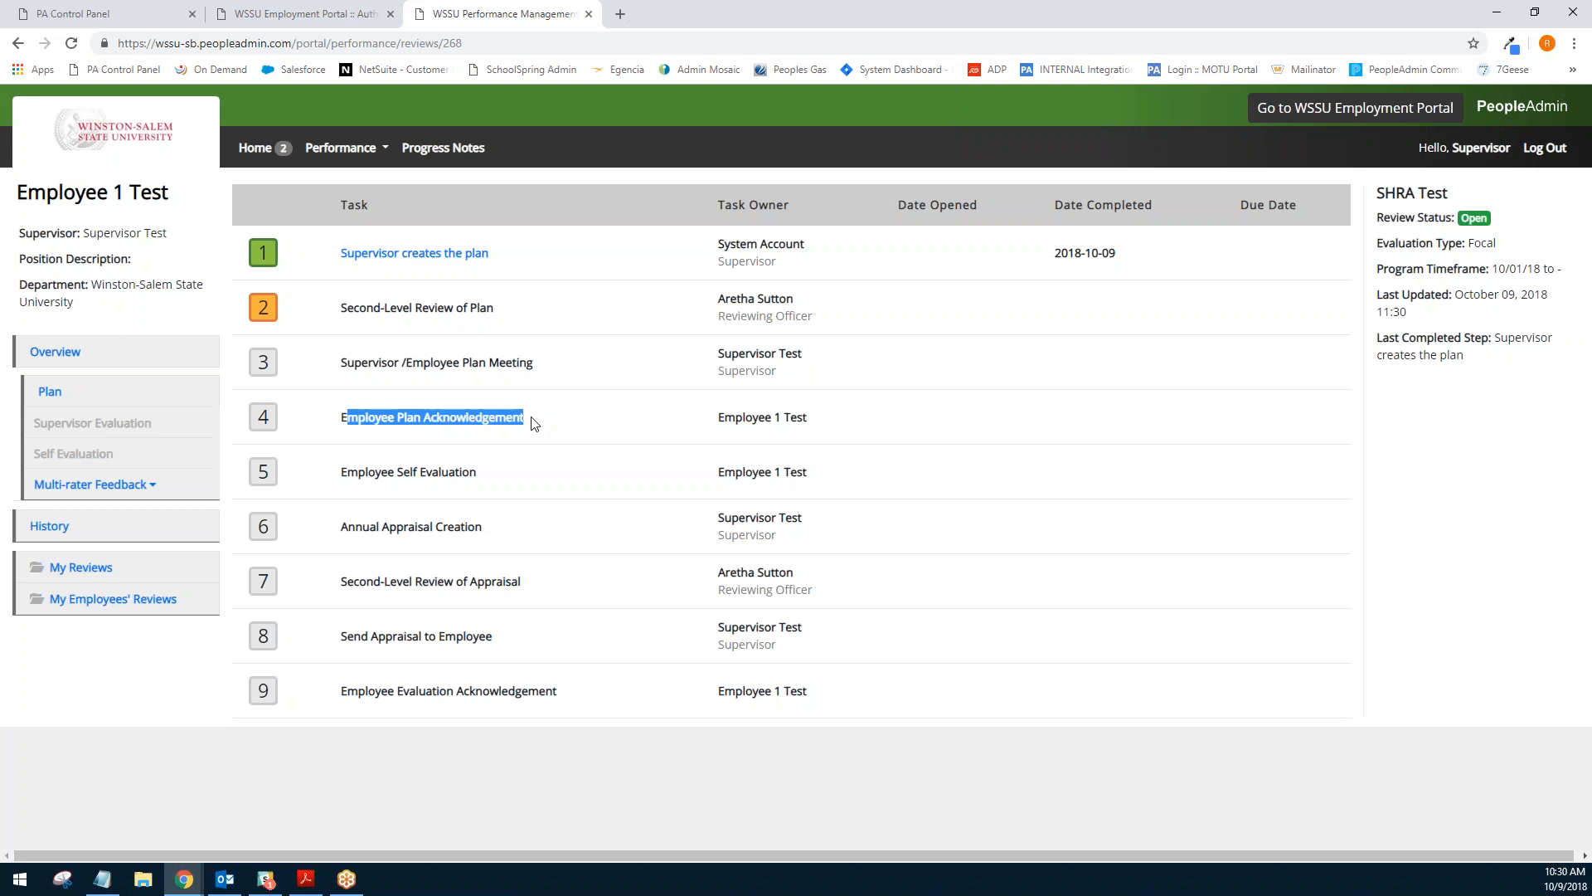
{"action": "left_click", "coordinate": [534, 424]}
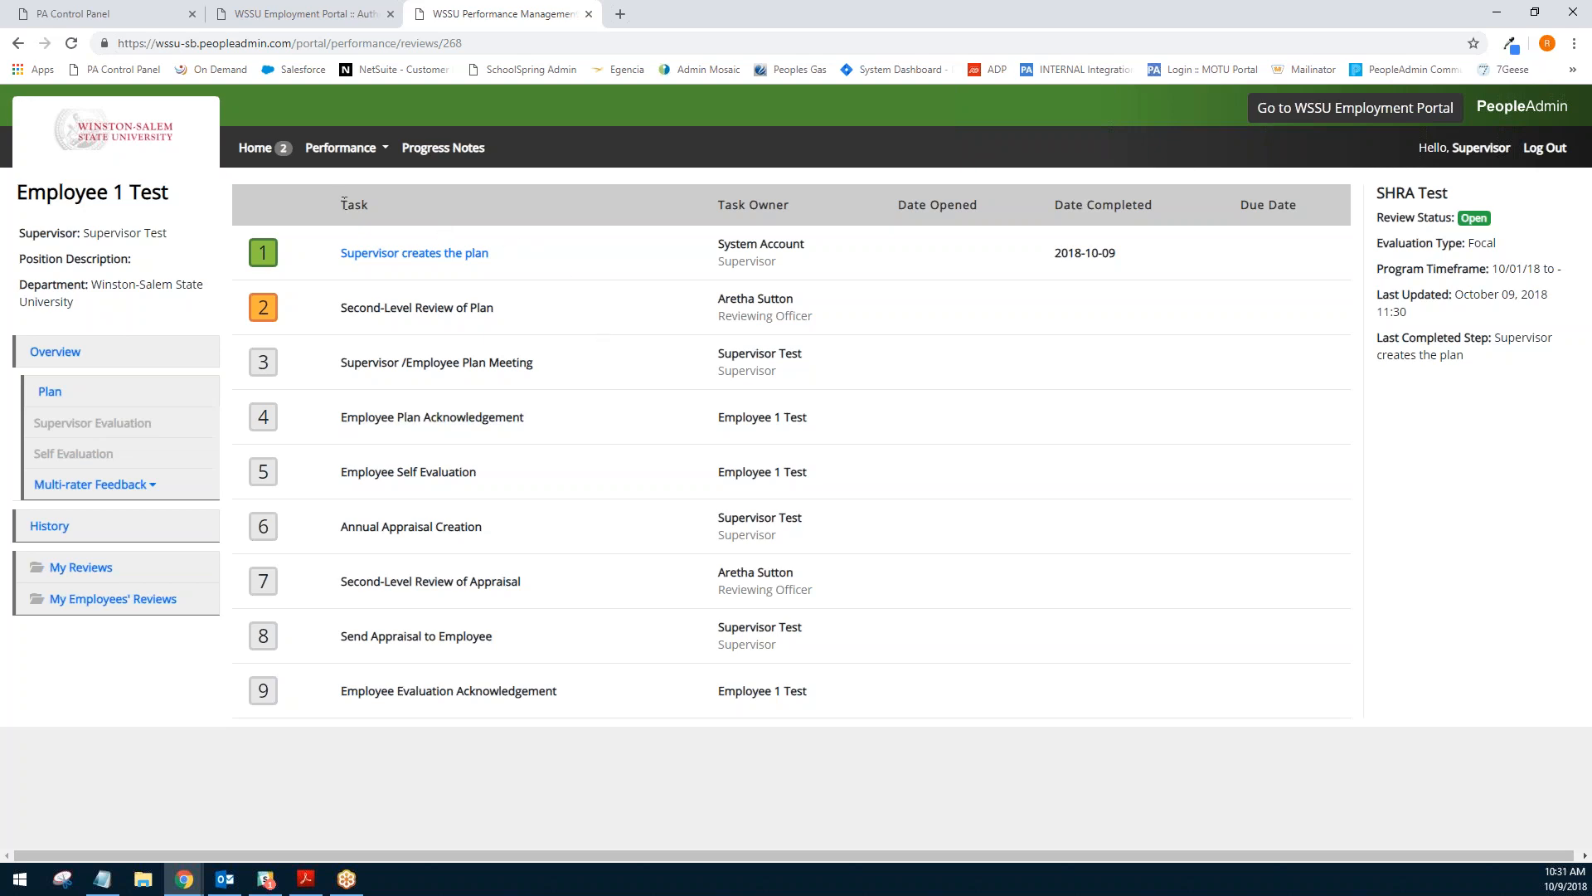
- Complete the Supervisor /Employee Plan Meeting task for Employee 2 Test from the home action items
{"action": "left_click", "coordinate": [278, 151]}
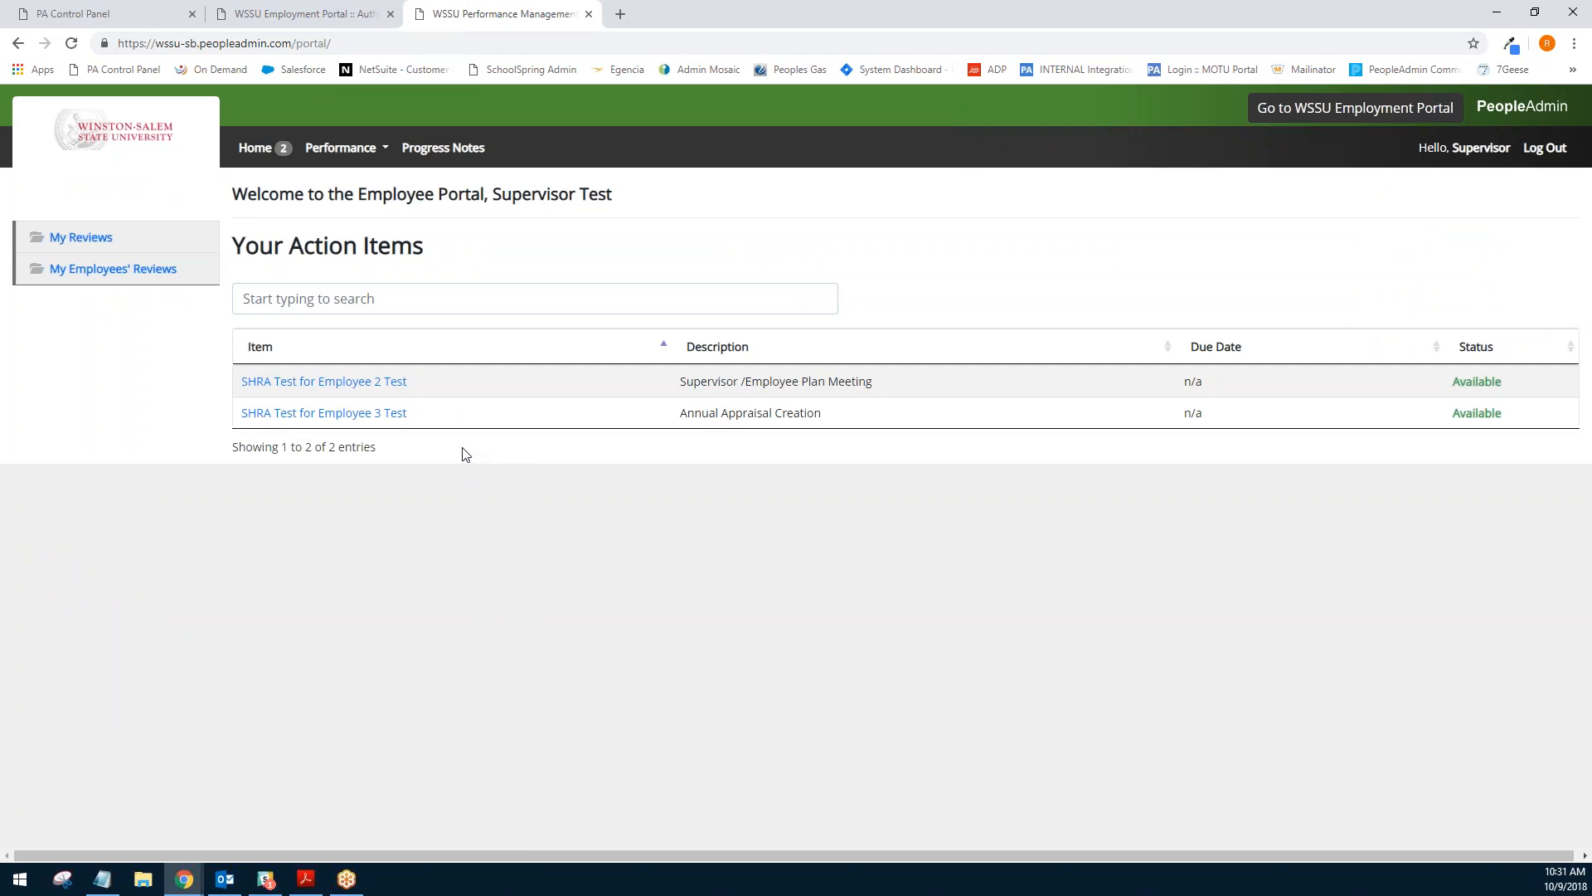
{"action": "left_click", "coordinate": [393, 386]}
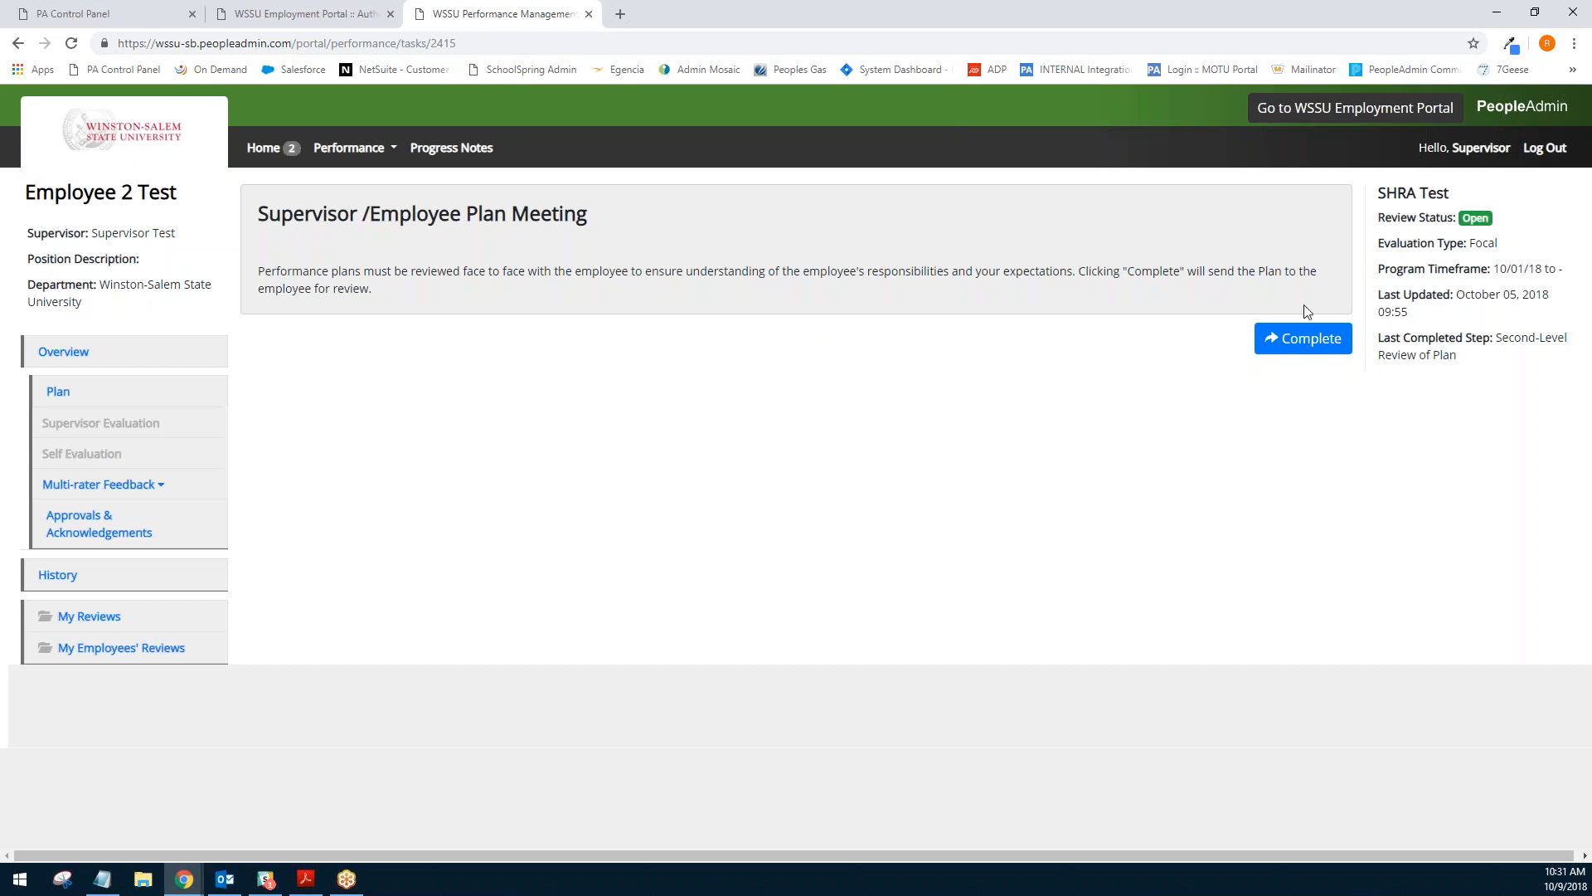
{"action": "left_click", "coordinate": [1325, 349]}
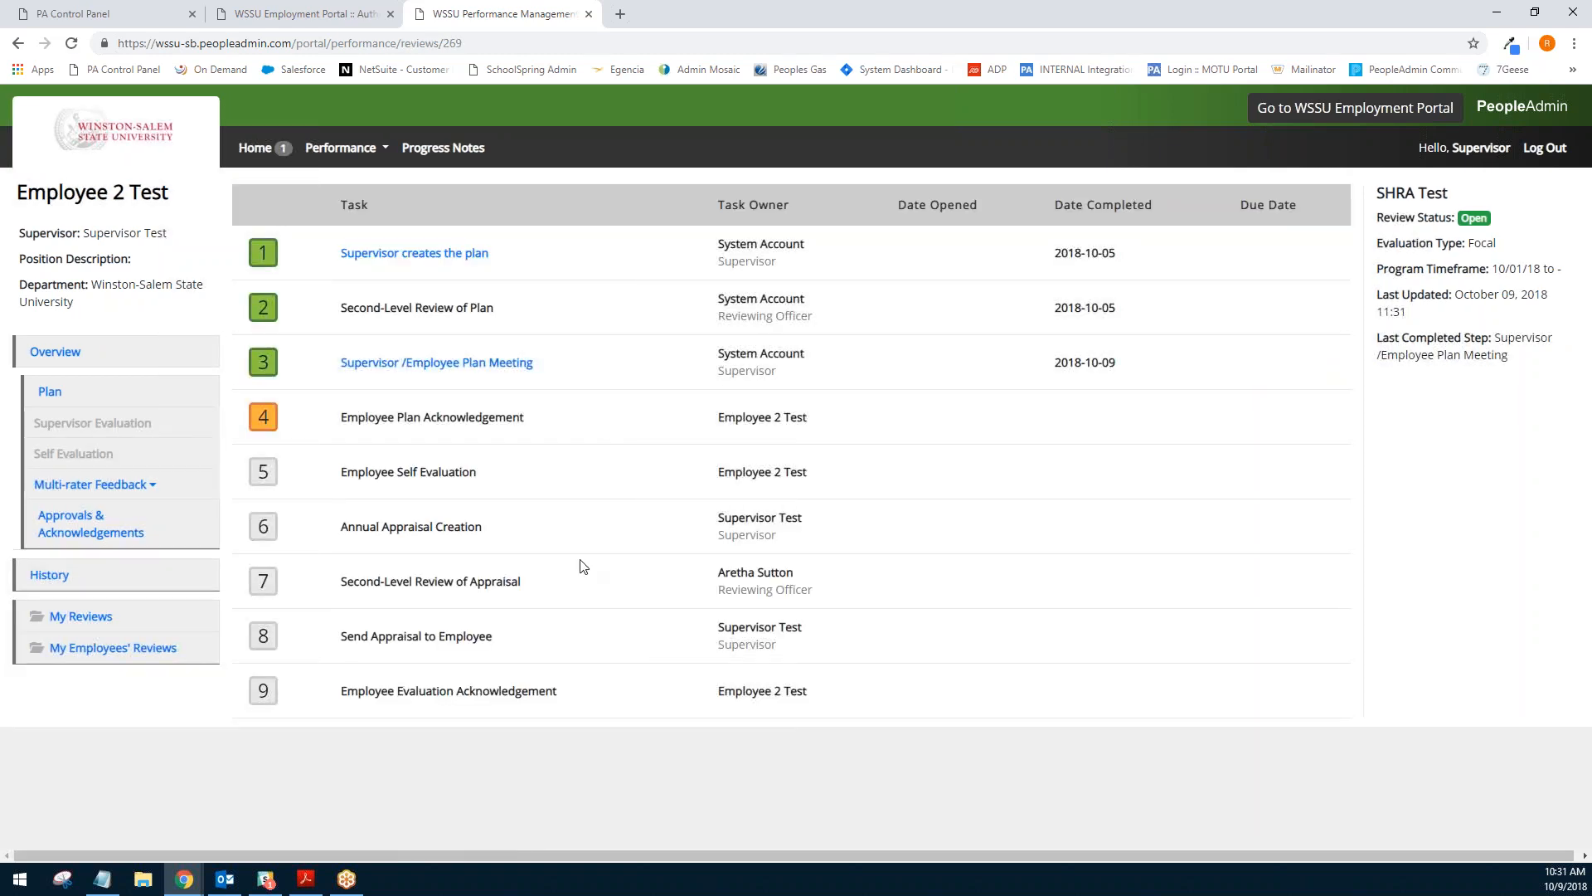
- Open Employee 3 Test's annual appraisal from the home action items and continue to the institutional goals
{"action": "left_click_drag", "start_coordinate": [590, 704], "coordinate": [355, 417]}
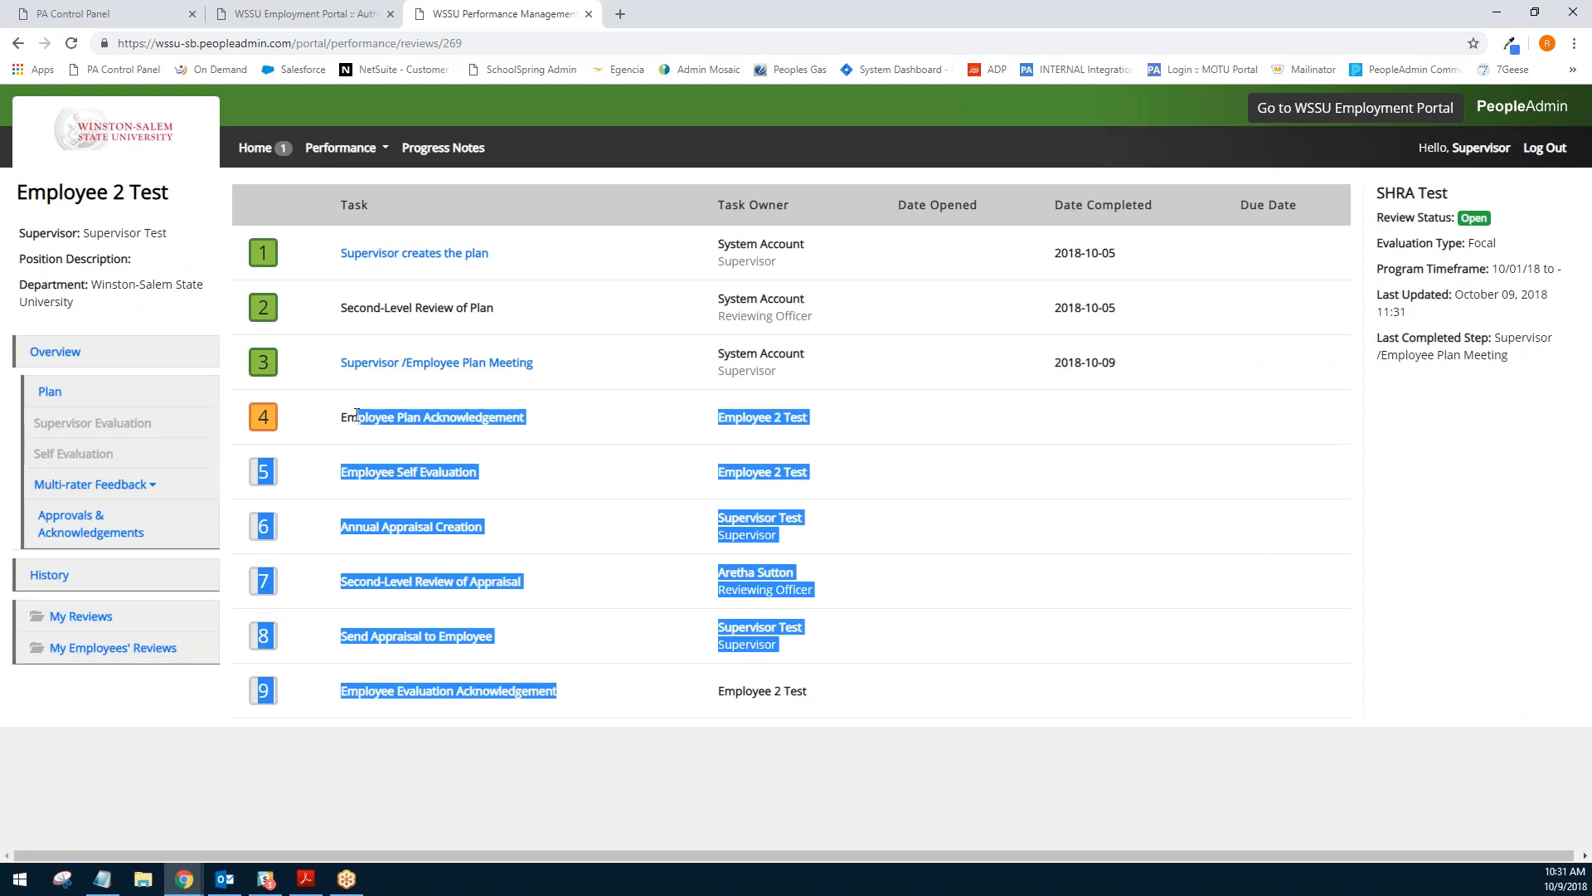
{"action": "left_click", "coordinate": [354, 417]}
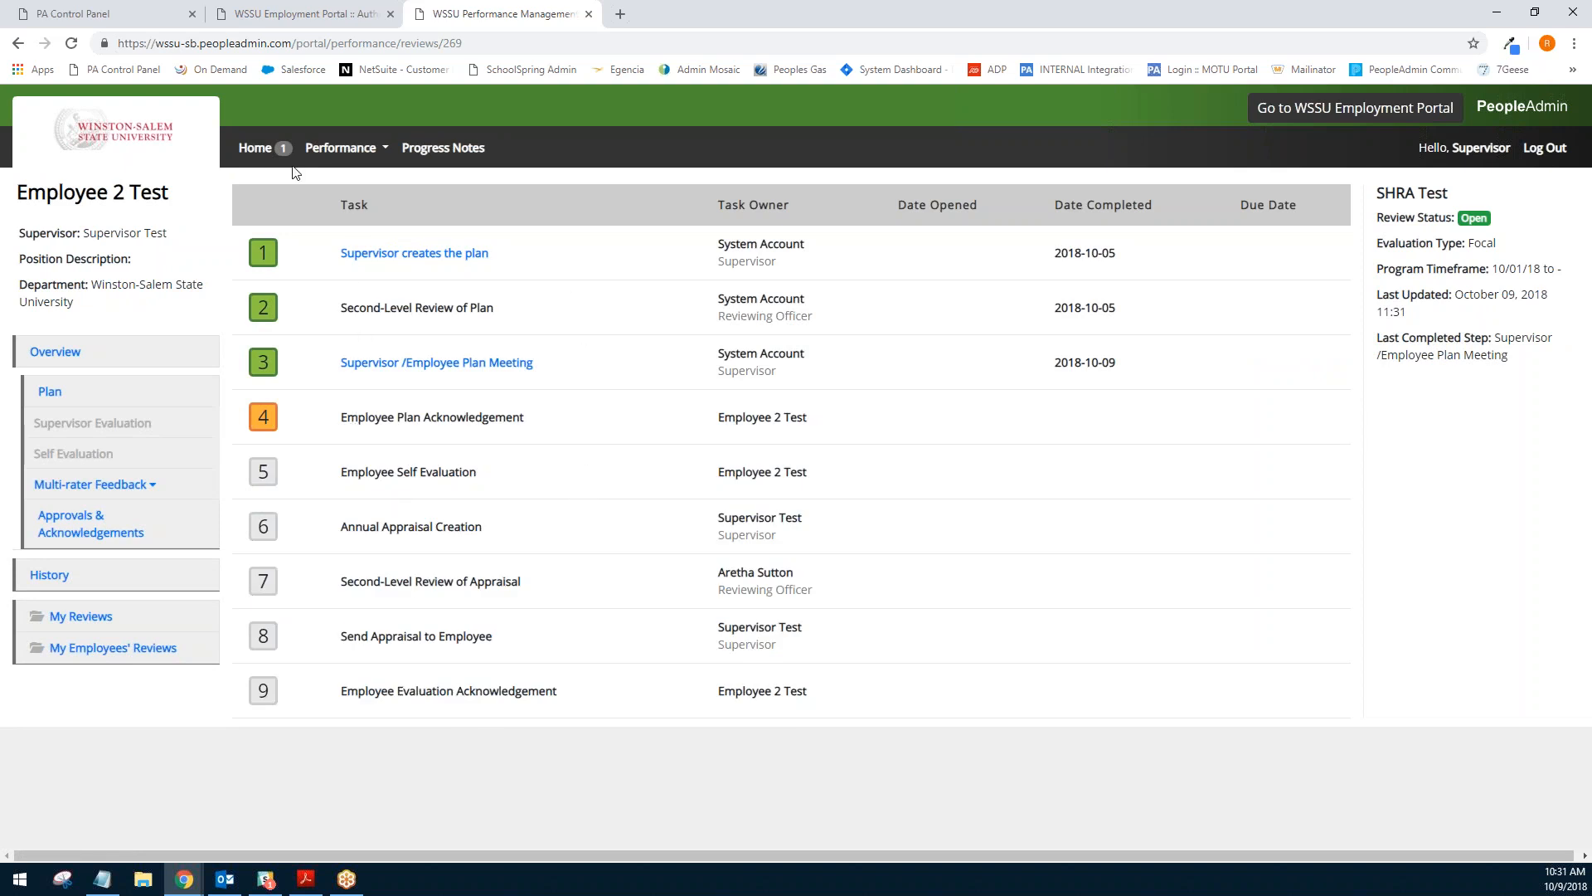
{"action": "left_click", "coordinate": [266, 154]}
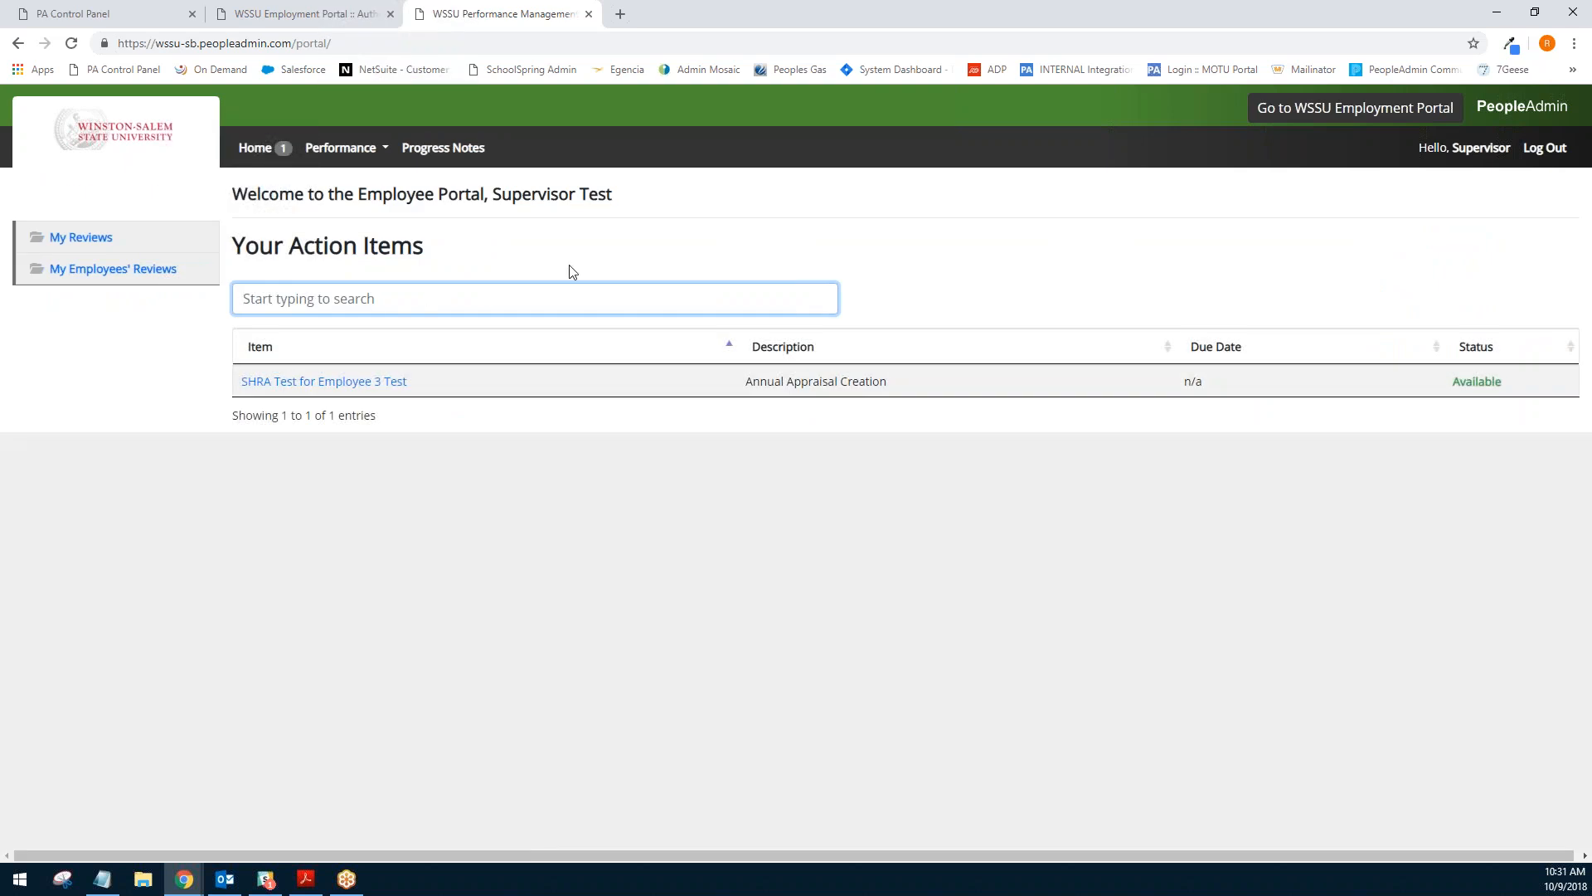
{"action": "left_click", "coordinate": [402, 387]}
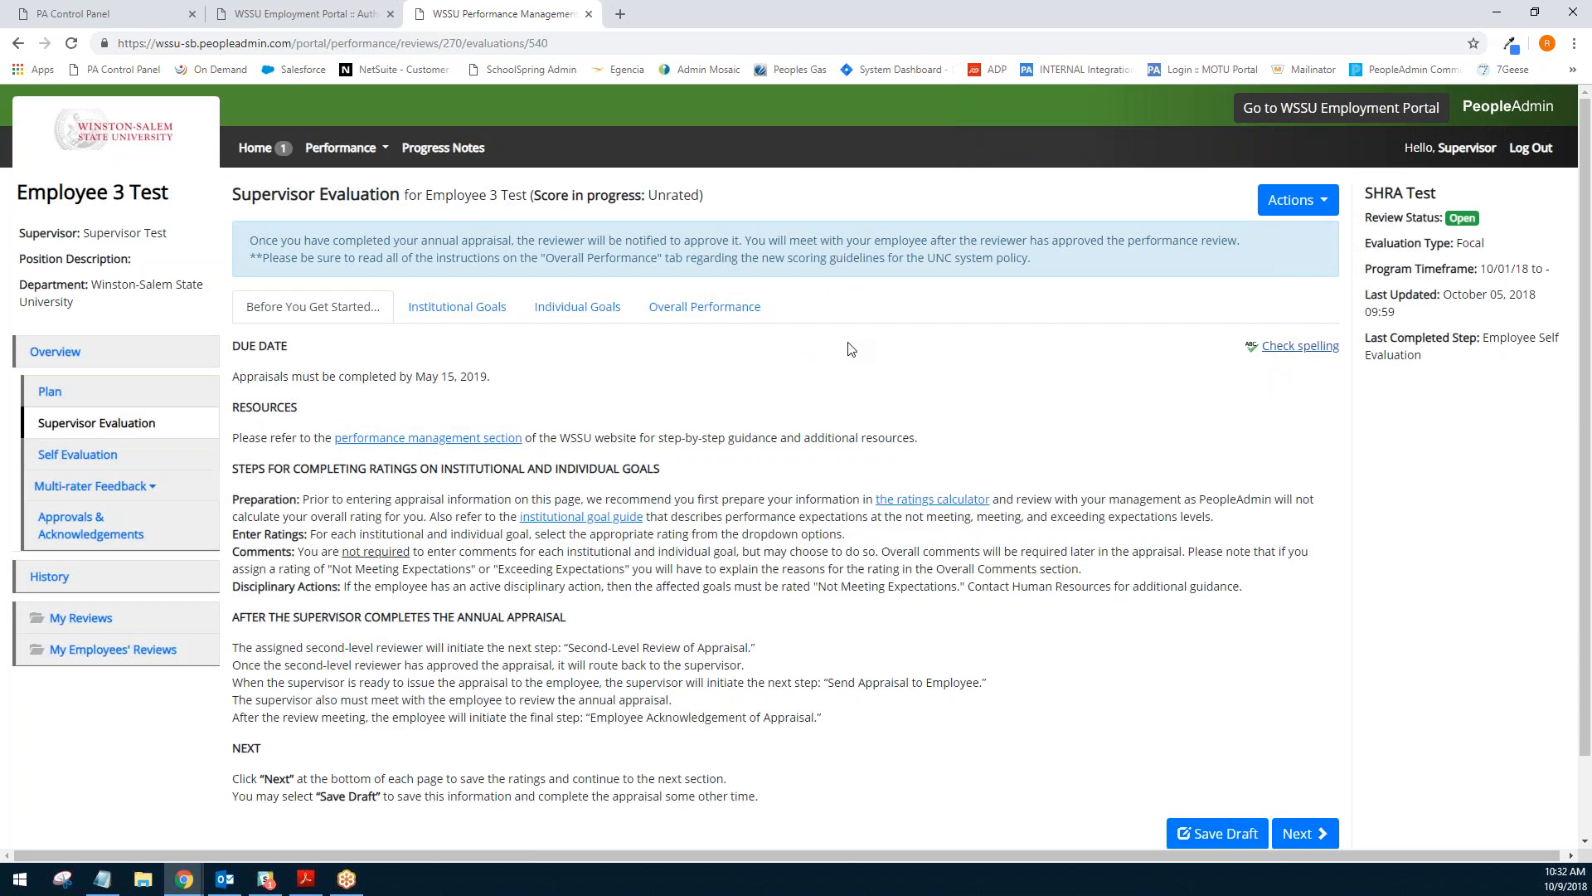
{"action": "scroll", "coordinate": [830, 388], "scroll_direction": "down", "scroll_amount": 1}
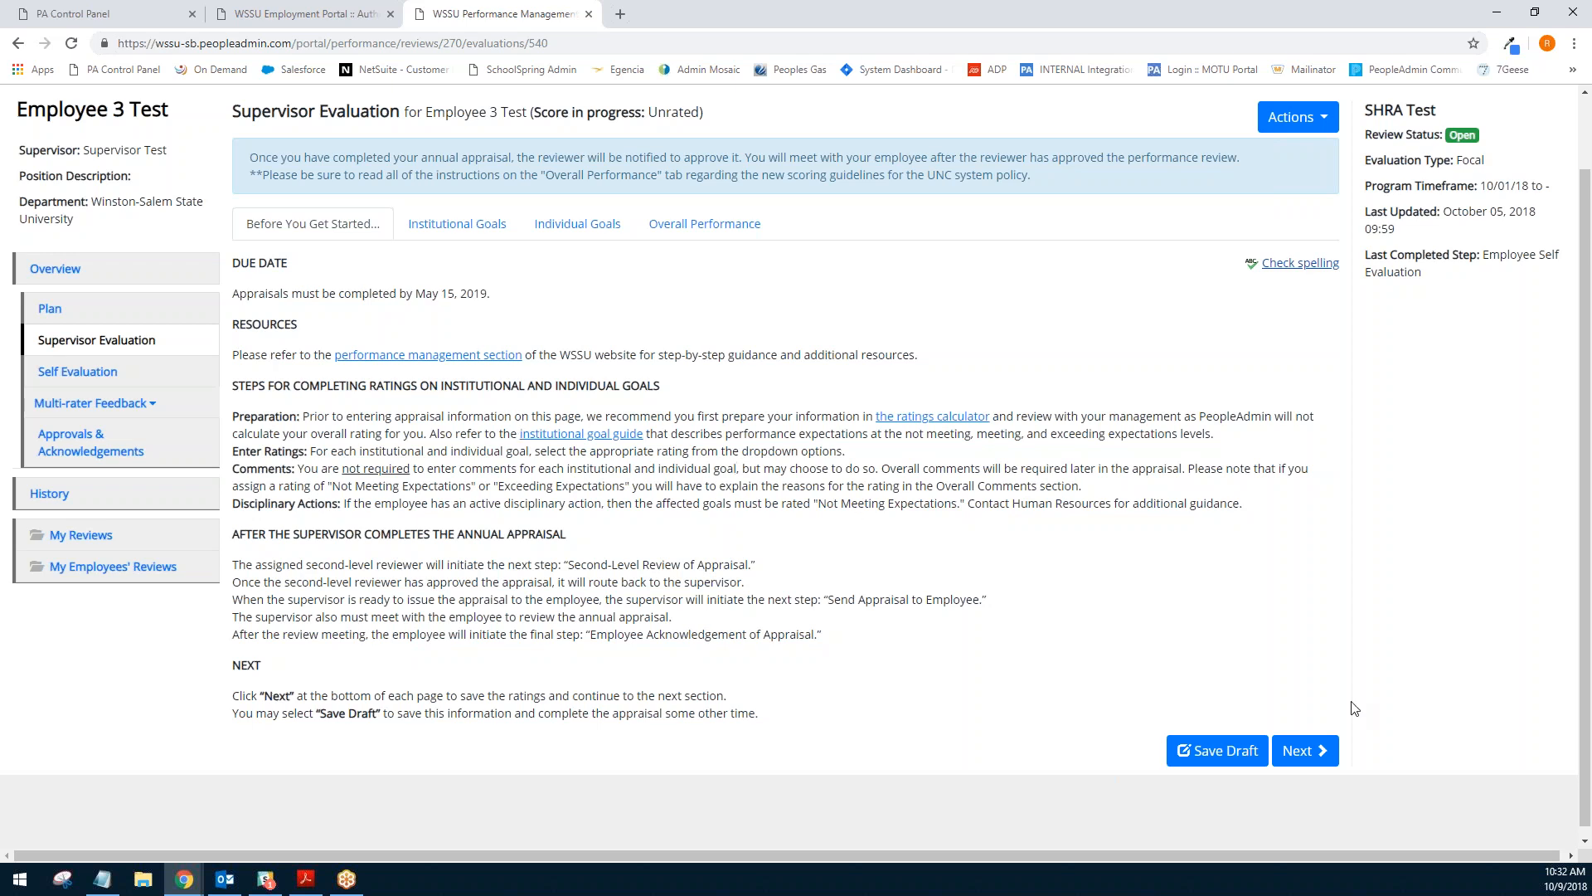
{"action": "left_click", "coordinate": [1303, 752]}
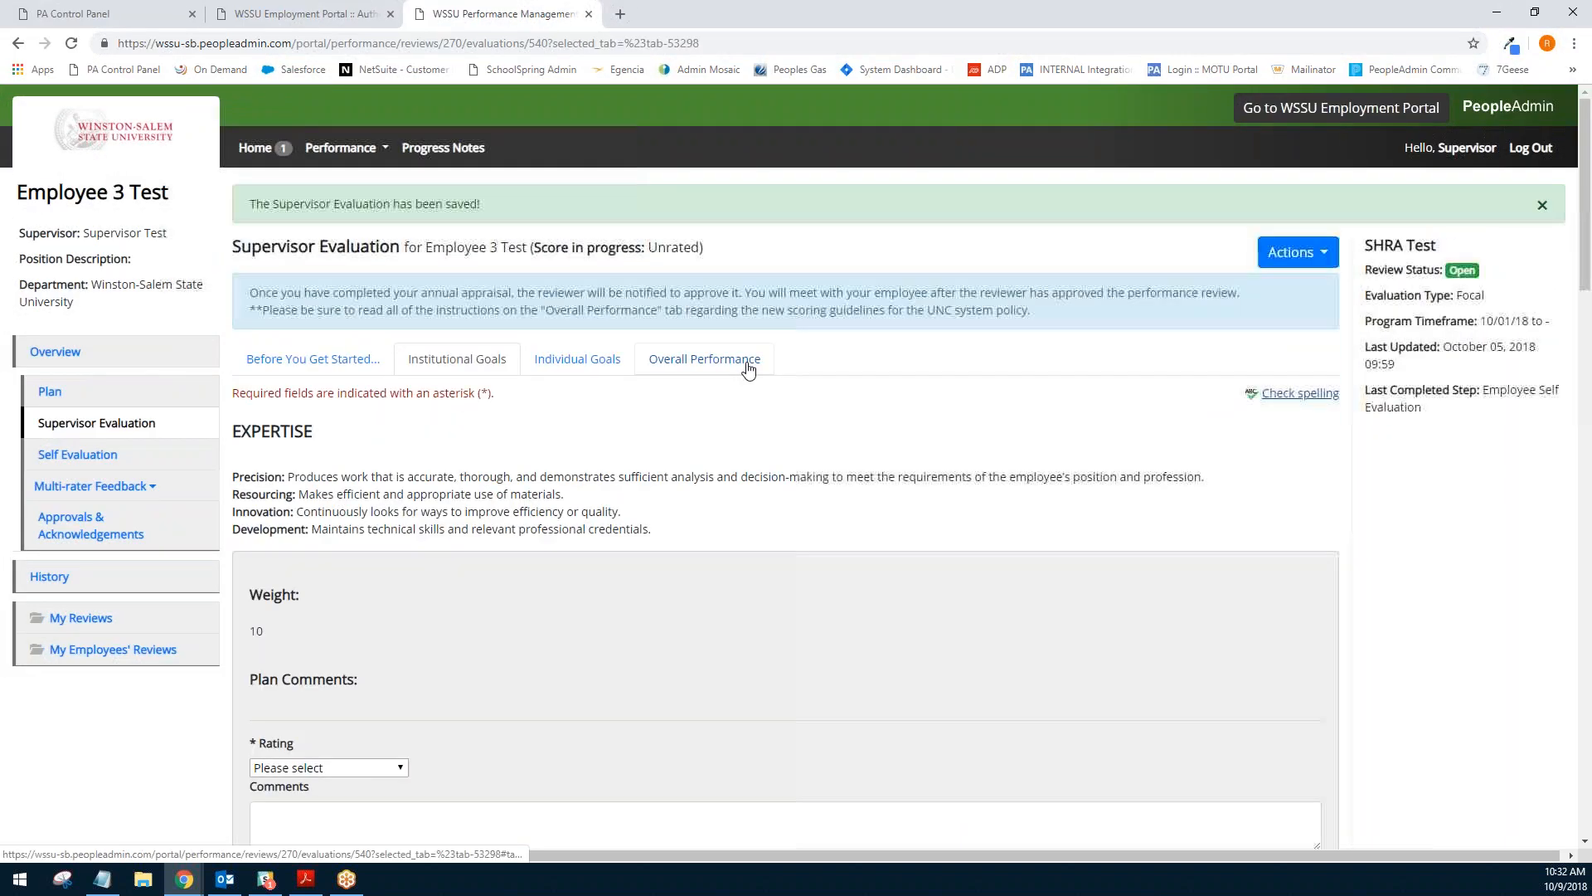
- Rate Expertise as Meeting Expectations and Accountability as Exceeding Expectations
{"action": "scroll", "coordinate": [866, 378], "scroll_direction": "down", "scroll_amount": 2}
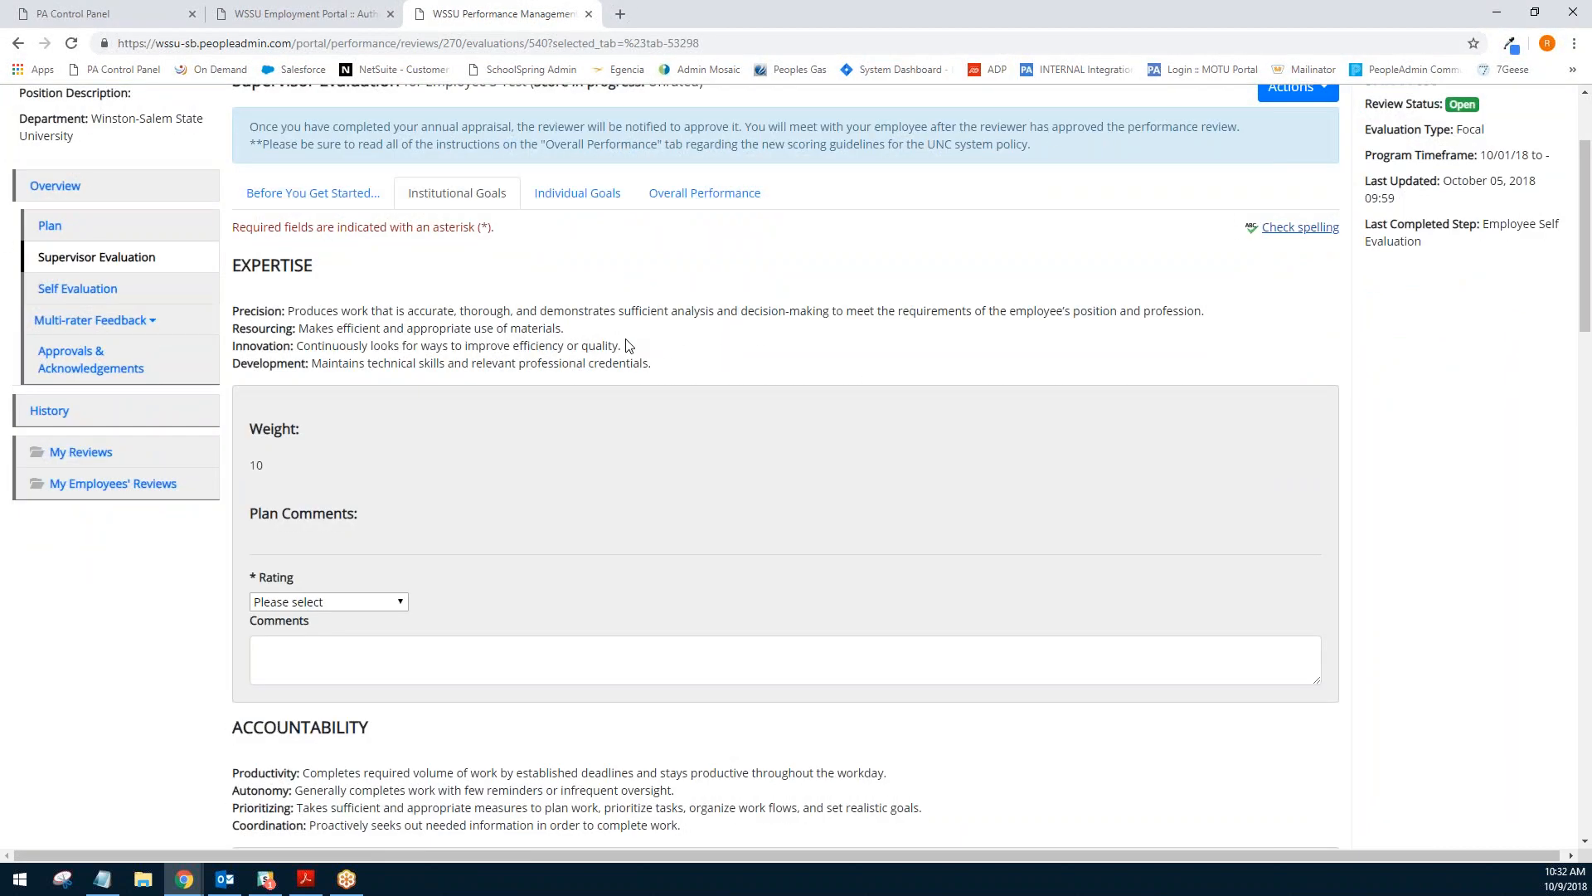
{"action": "scroll", "coordinate": [735, 285], "scroll_direction": "down", "scroll_amount": 1}
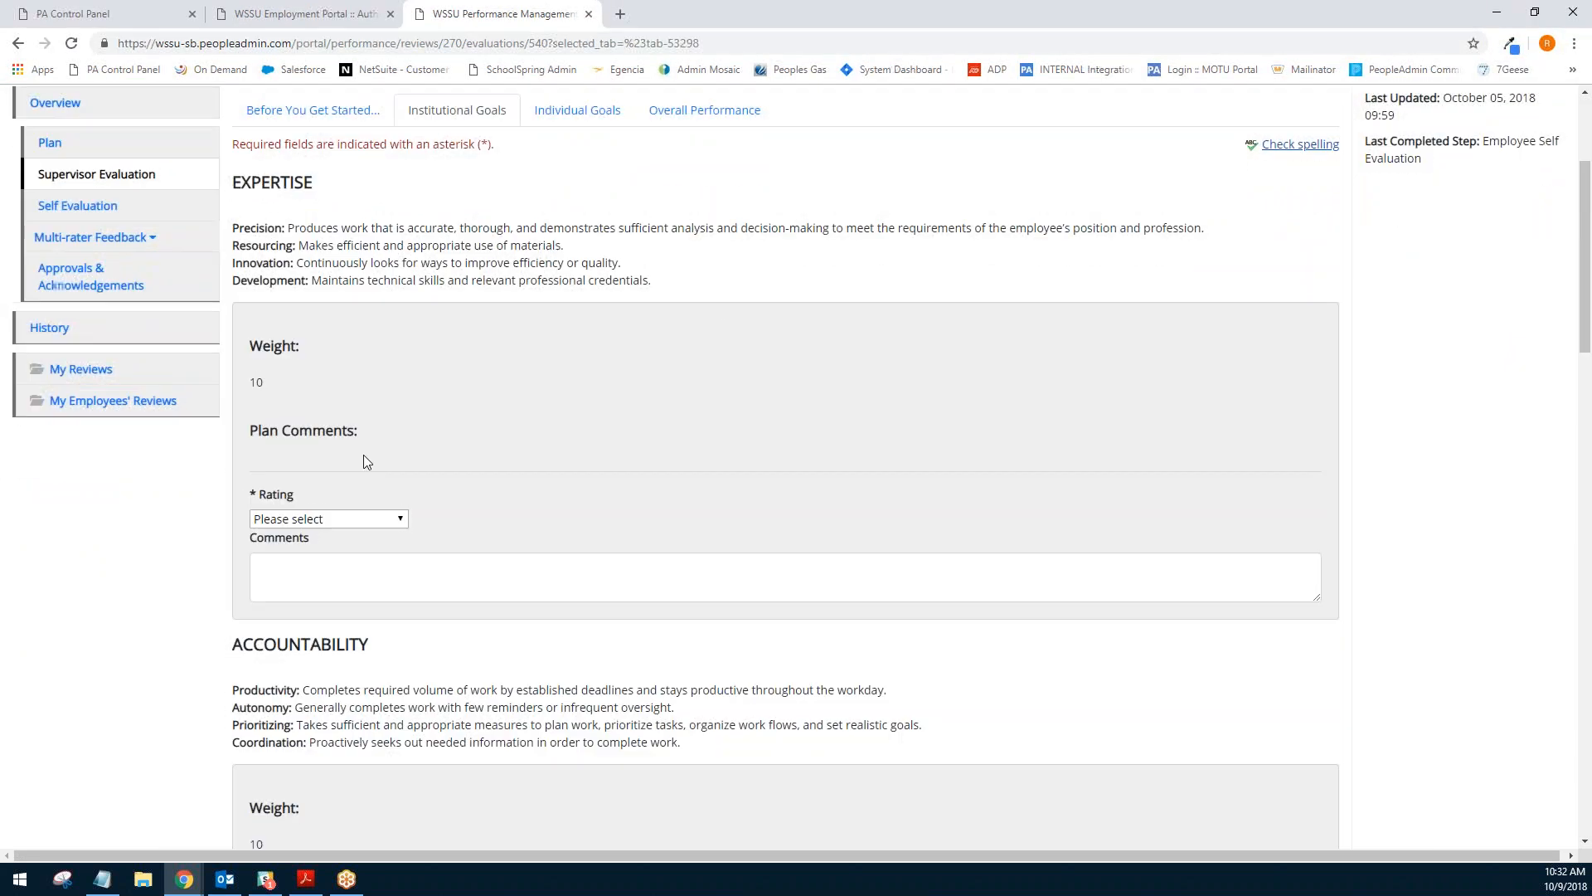
{"action": "left_click", "coordinate": [275, 383]}
{"action": "left_click", "coordinate": [359, 520]}
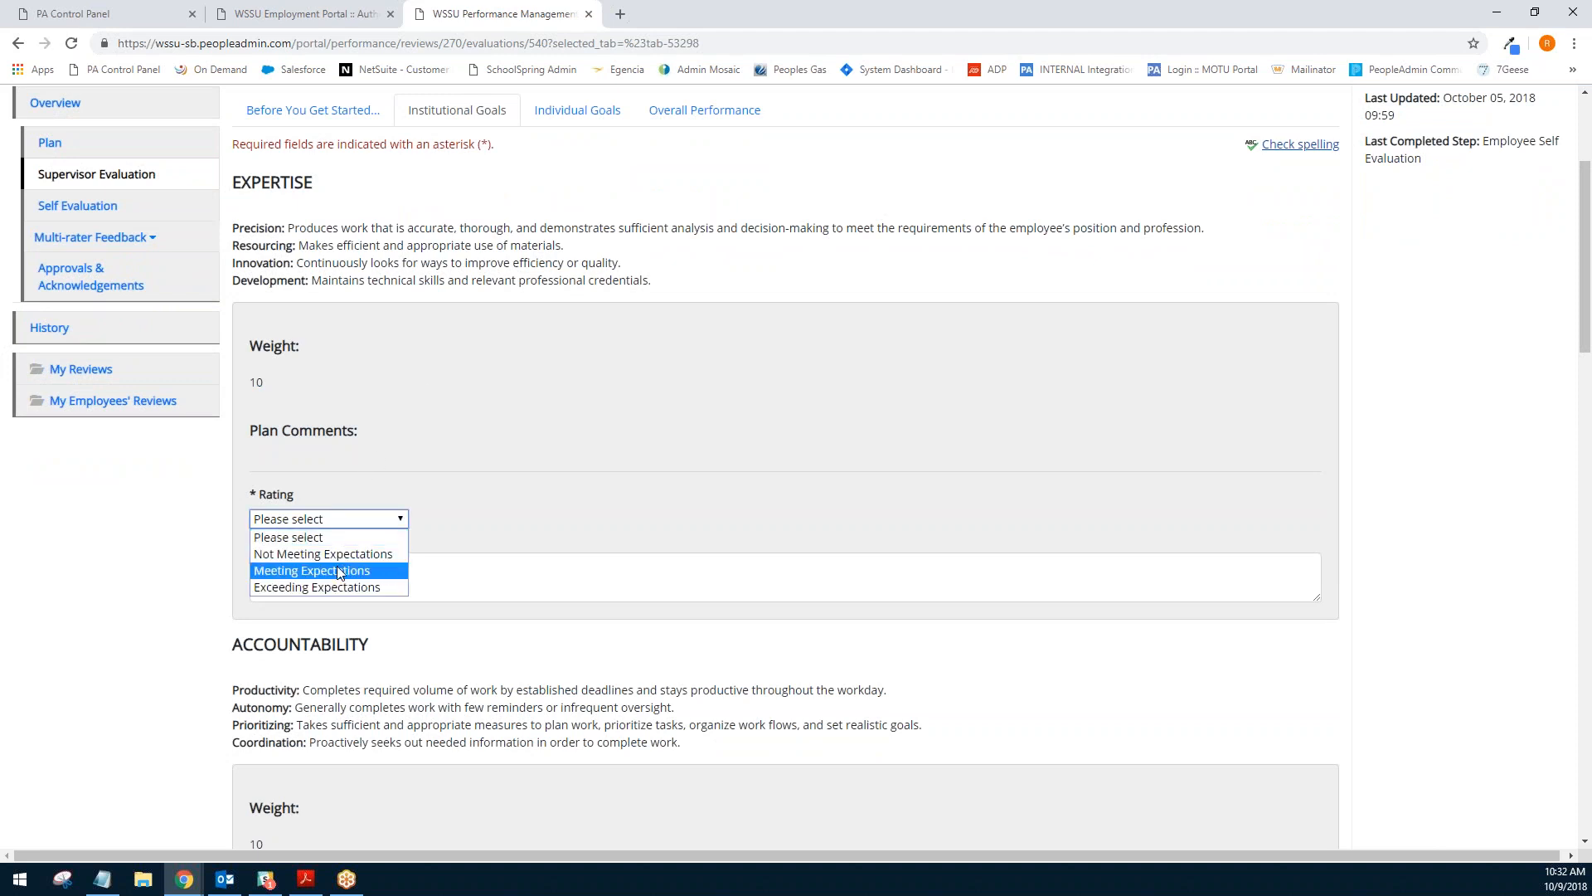
{"action": "left_click", "coordinate": [330, 574]}
{"action": "scroll", "coordinate": [235, 436], "scroll_direction": "down", "scroll_amount": 6}
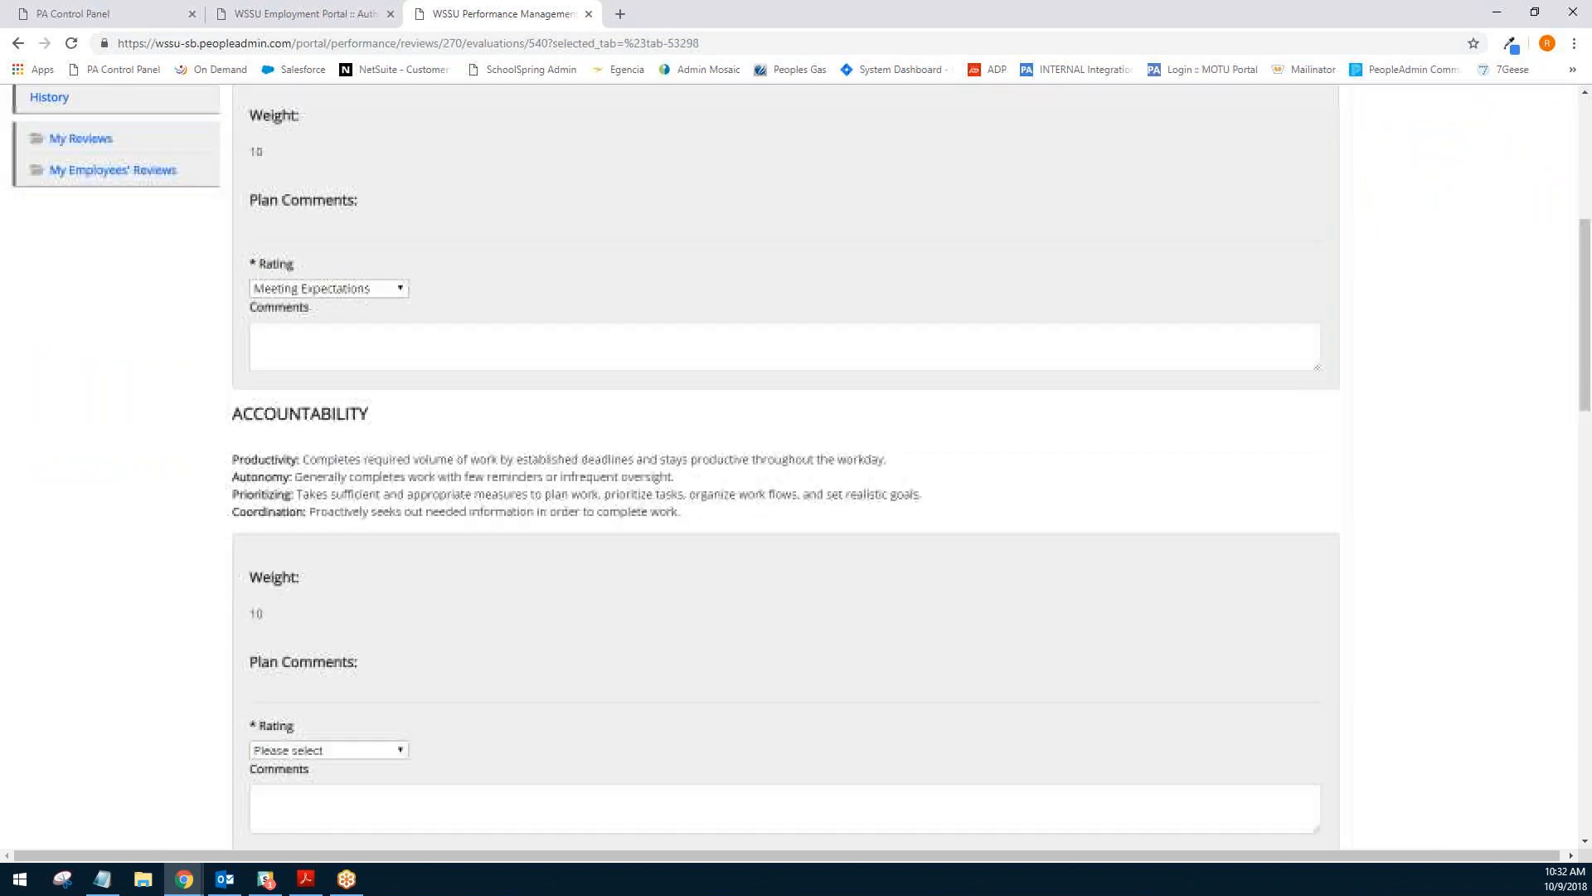
{"action": "left_click", "coordinate": [283, 485]}
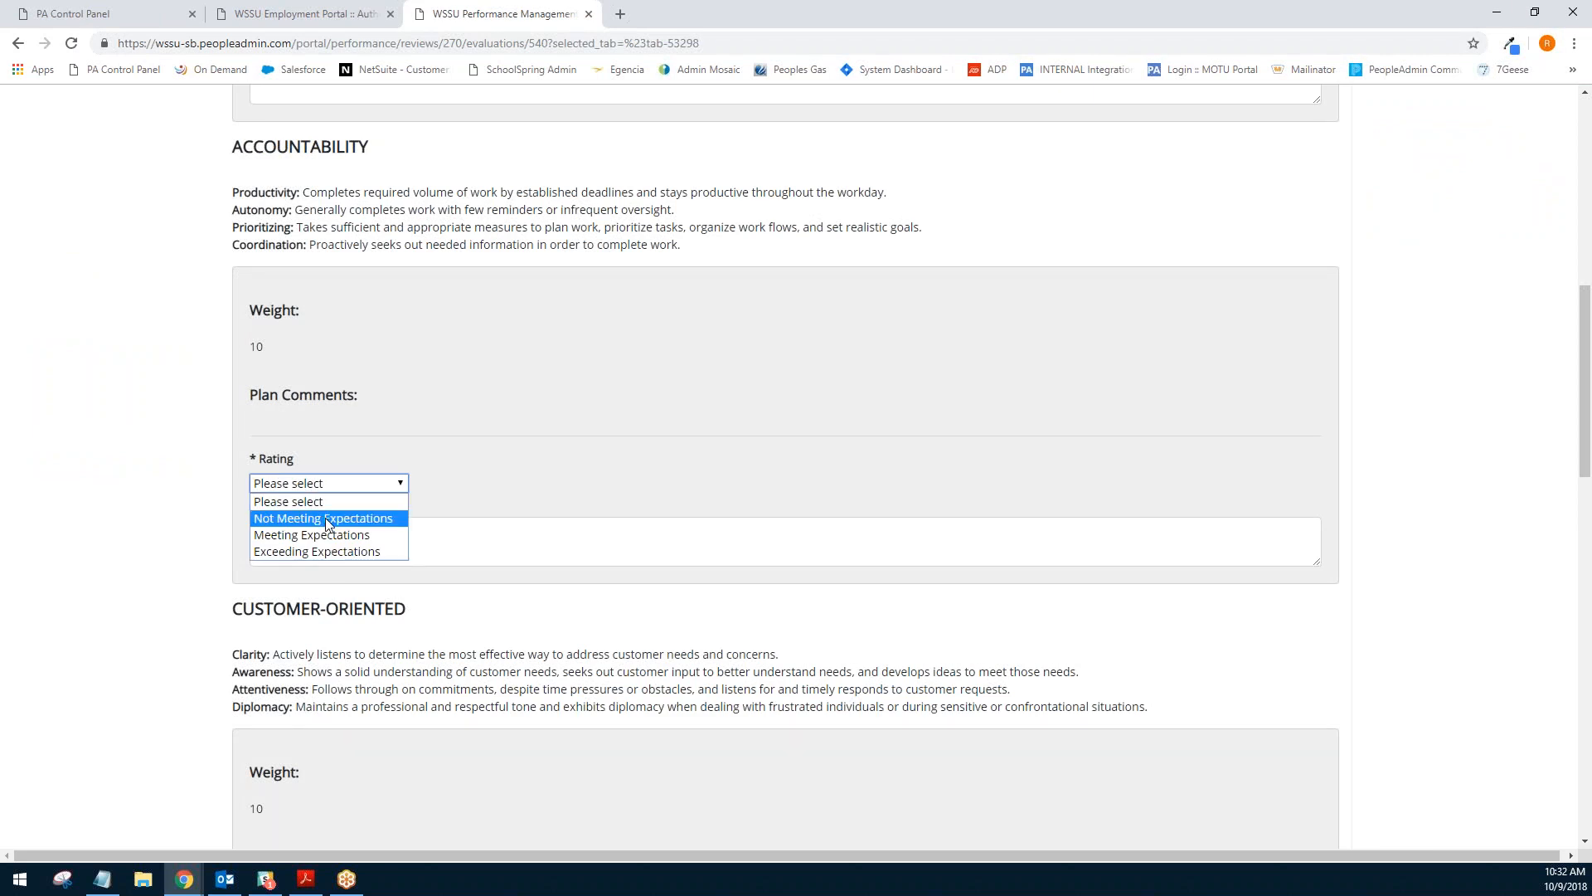
{"action": "left_click", "coordinate": [277, 553]}
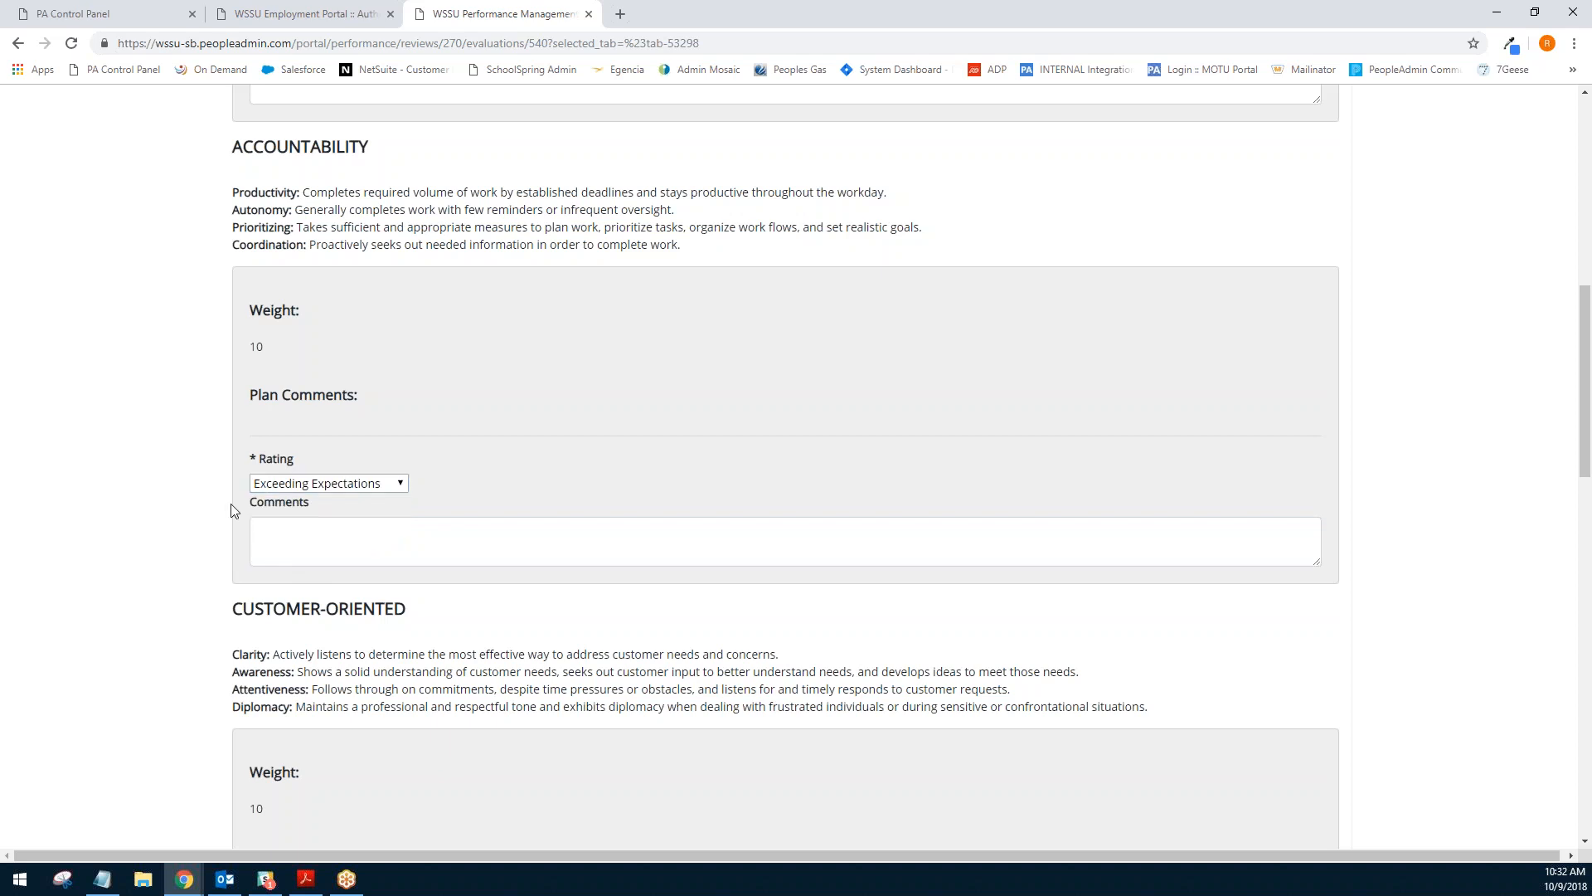
- Rate Customer-Oriented as Meeting Expectations and choose a rating for Team-Oriented
{"action": "scroll", "coordinate": [199, 447], "scroll_direction": "down", "scroll_amount": 1}
{"action": "scroll", "coordinate": [186, 434], "scroll_direction": "down", "scroll_amount": 5}
{"action": "left_click", "coordinate": [282, 447]}
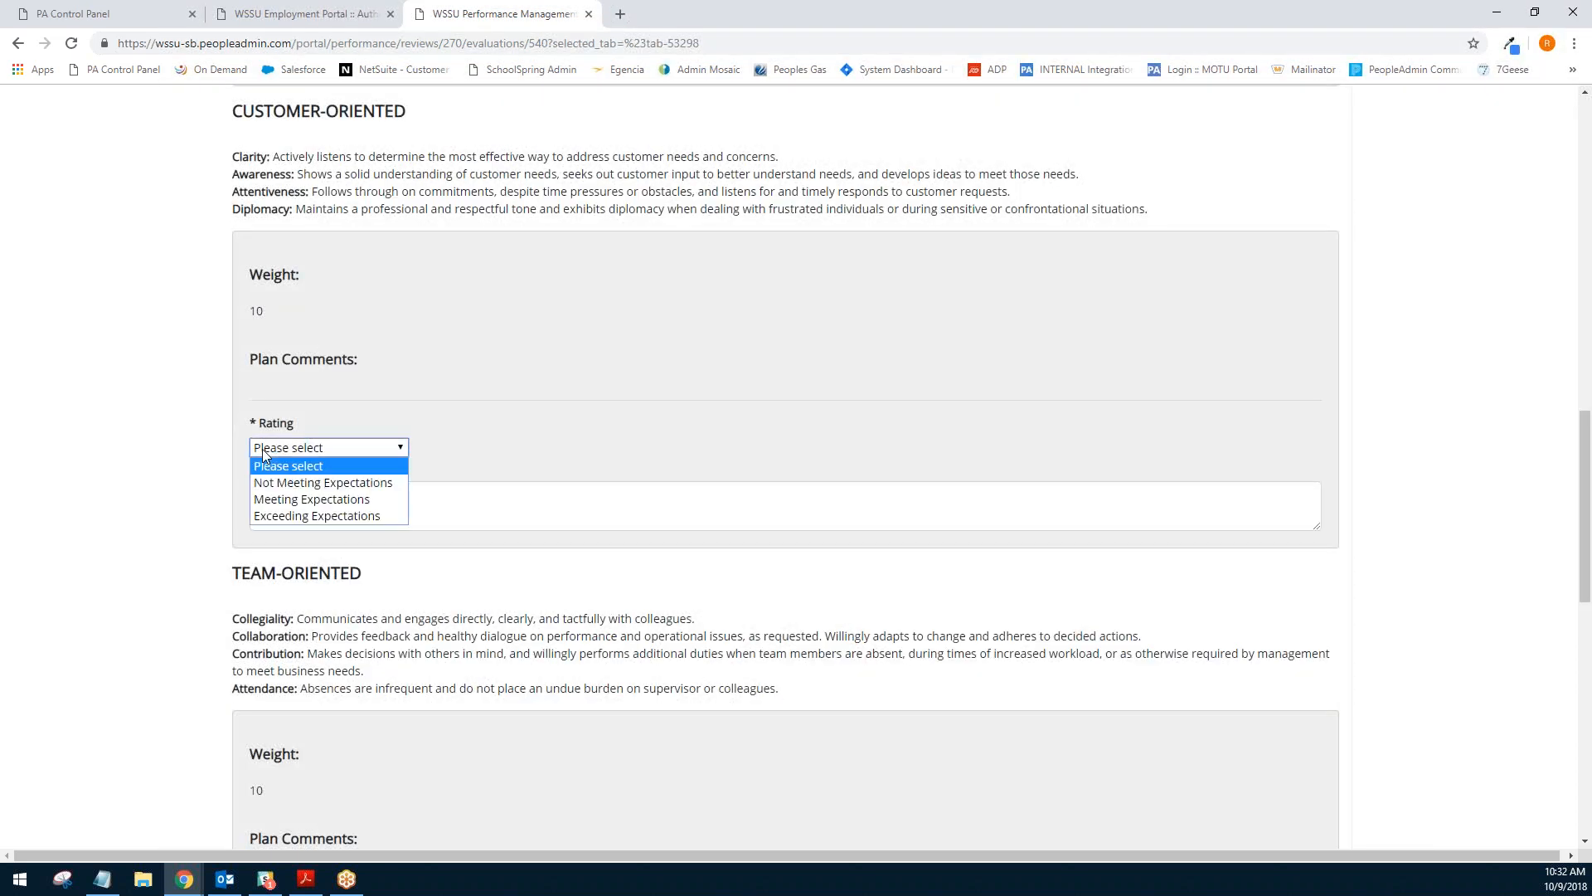
{"action": "left_click", "coordinate": [277, 500]}
{"action": "scroll", "coordinate": [213, 434], "scroll_direction": "down", "scroll_amount": 6}
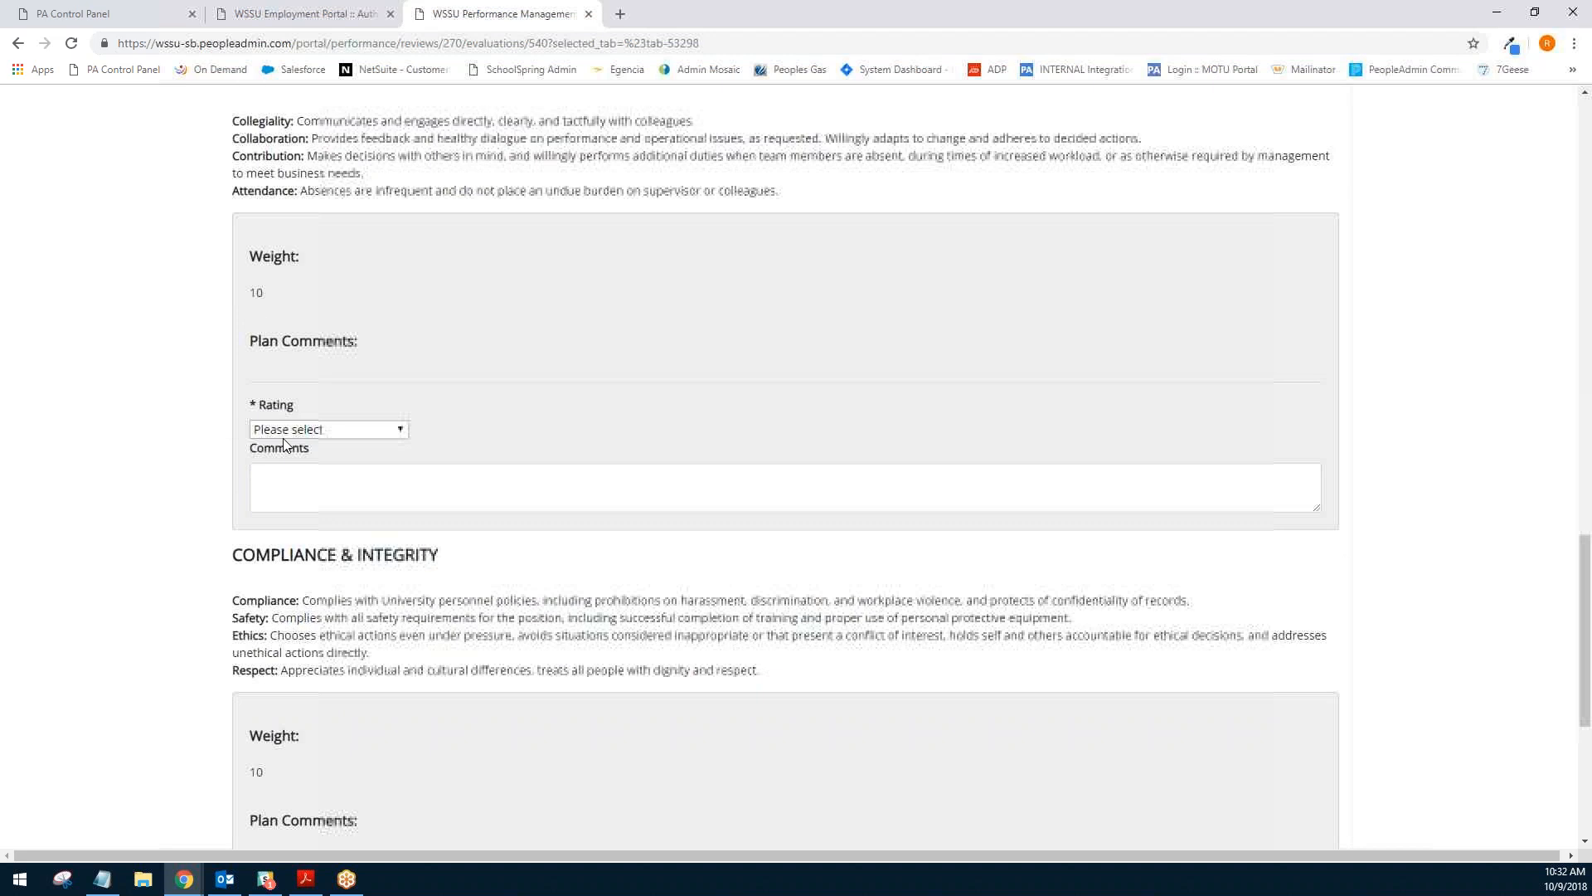
{"action": "left_click", "coordinate": [289, 429]}
{"action": "left_click", "coordinate": [286, 496]}
- Rate Compliance & Integrity as Meeting Expectations and continue to the individual goals
{"action": "scroll", "coordinate": [216, 433], "scroll_direction": "down", "scroll_amount": 5}
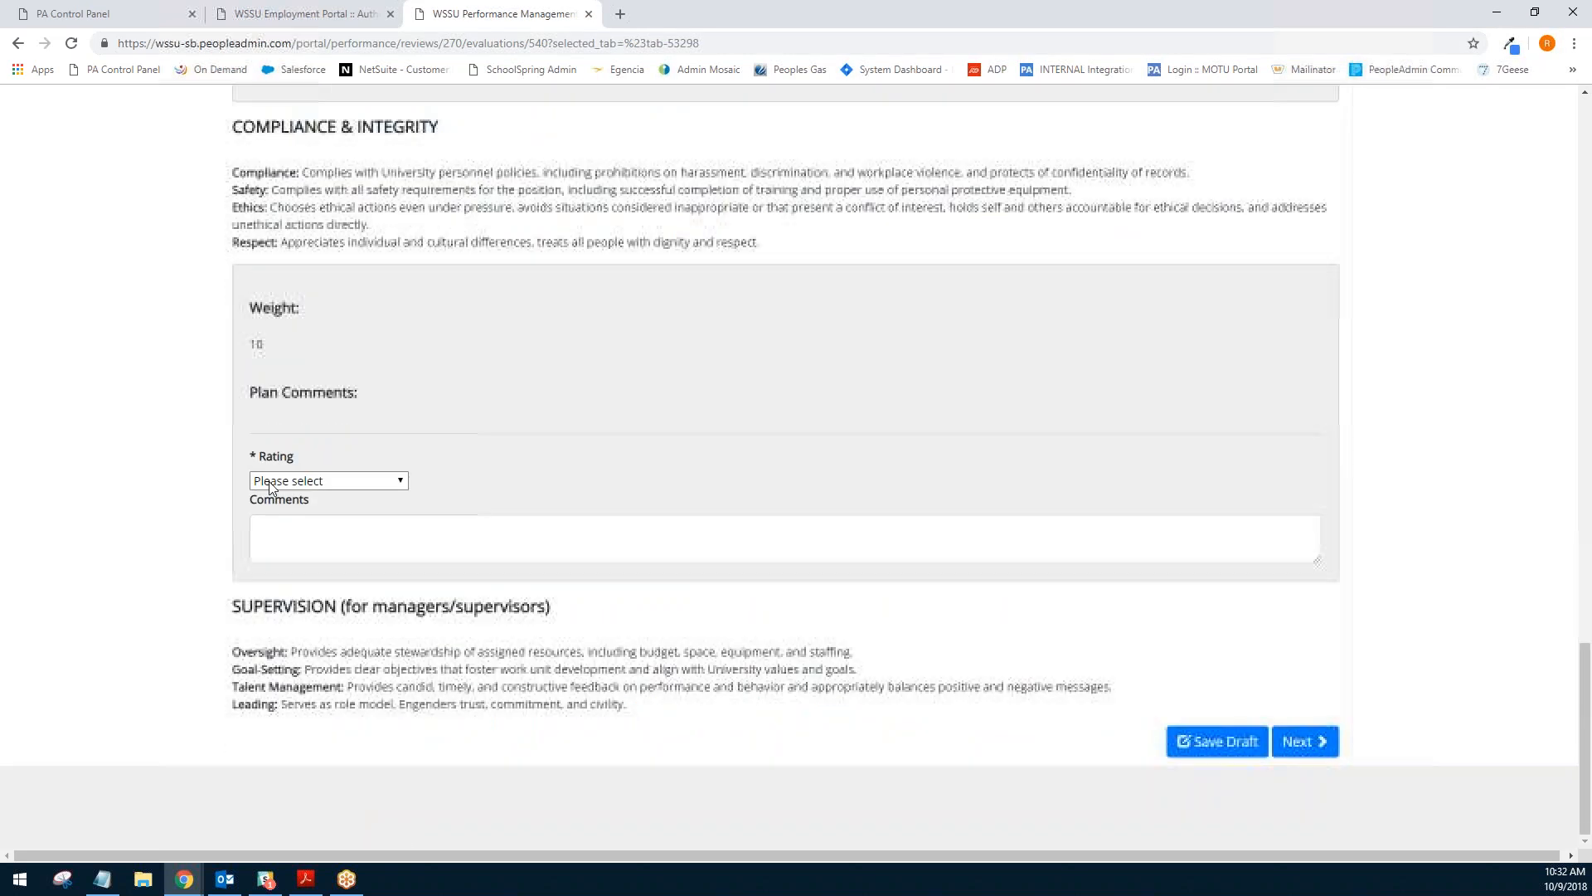
{"action": "left_click", "coordinate": [274, 487]}
{"action": "left_click", "coordinate": [296, 533]}
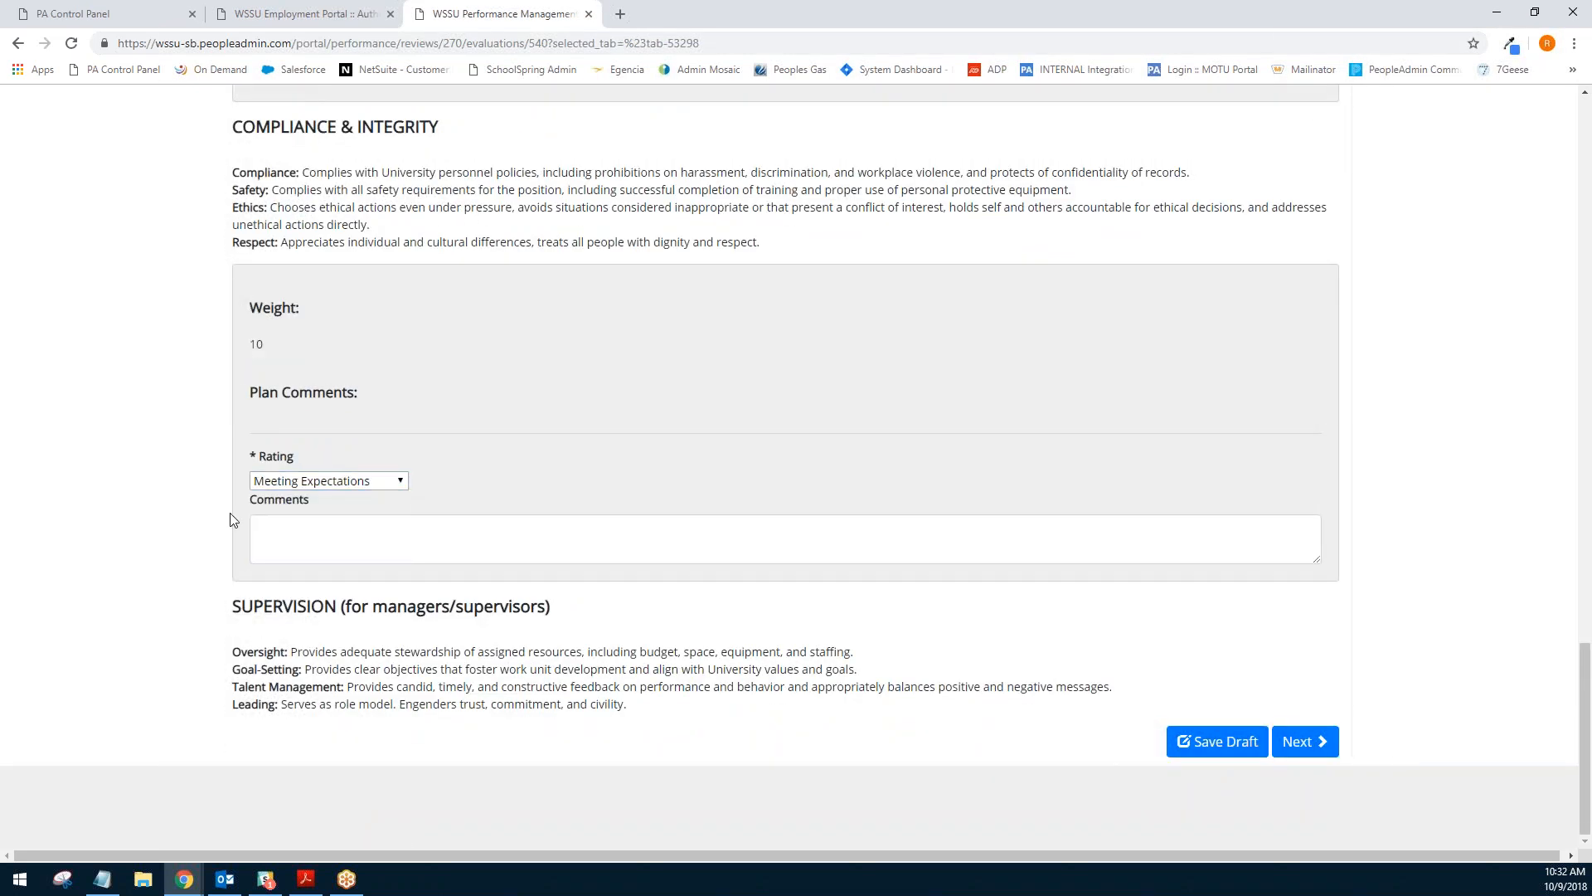
{"action": "left_click_drag", "start_coordinate": [237, 609], "coordinate": [582, 620]}
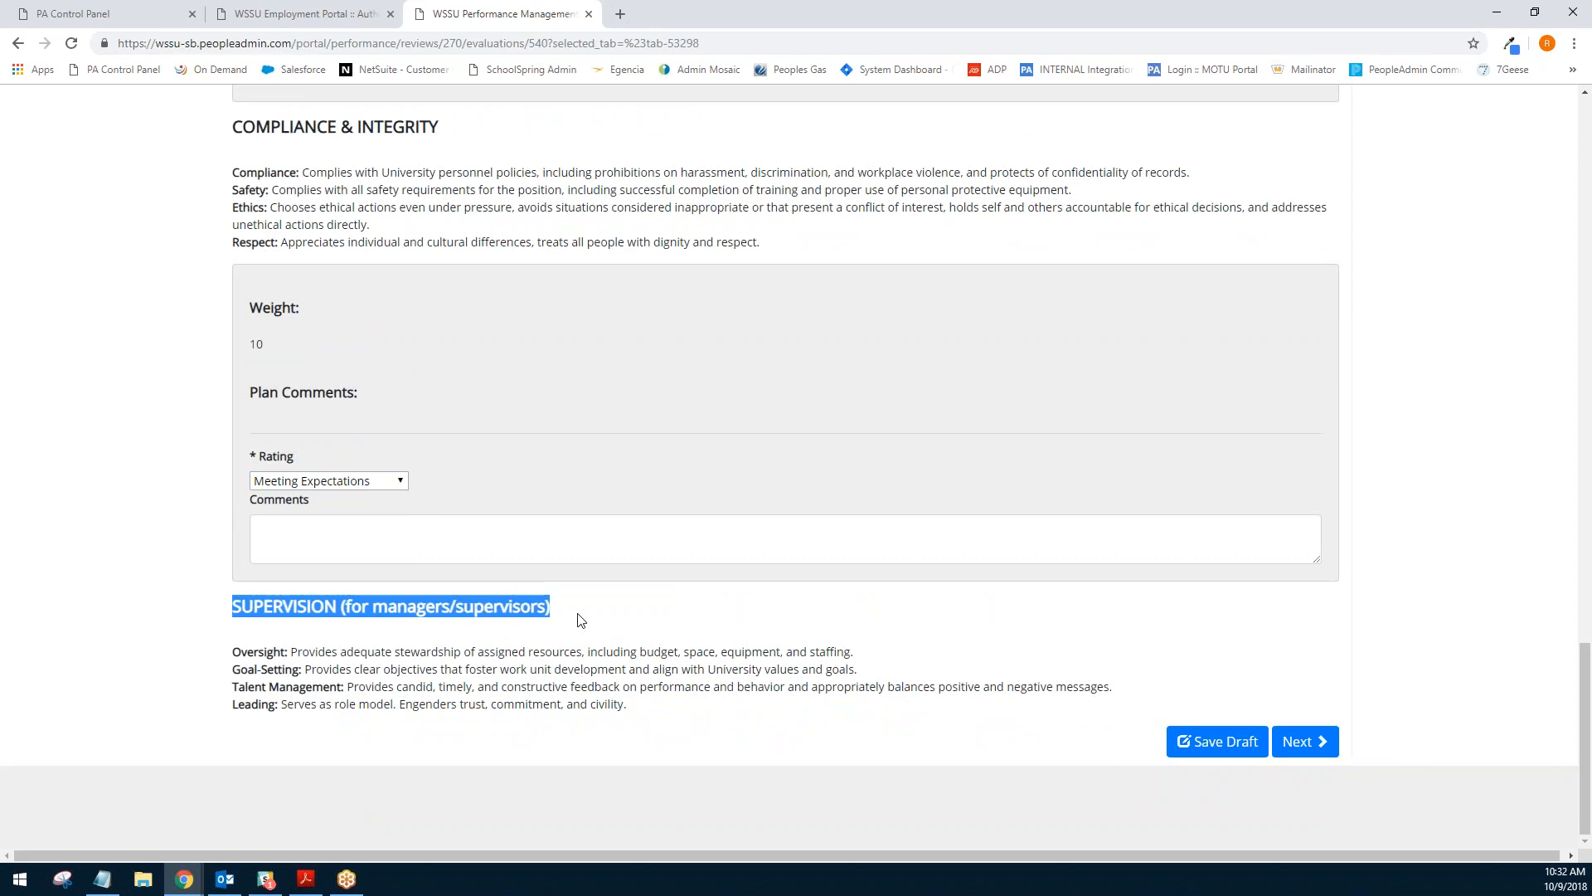
{"action": "left_click", "coordinate": [582, 620]}
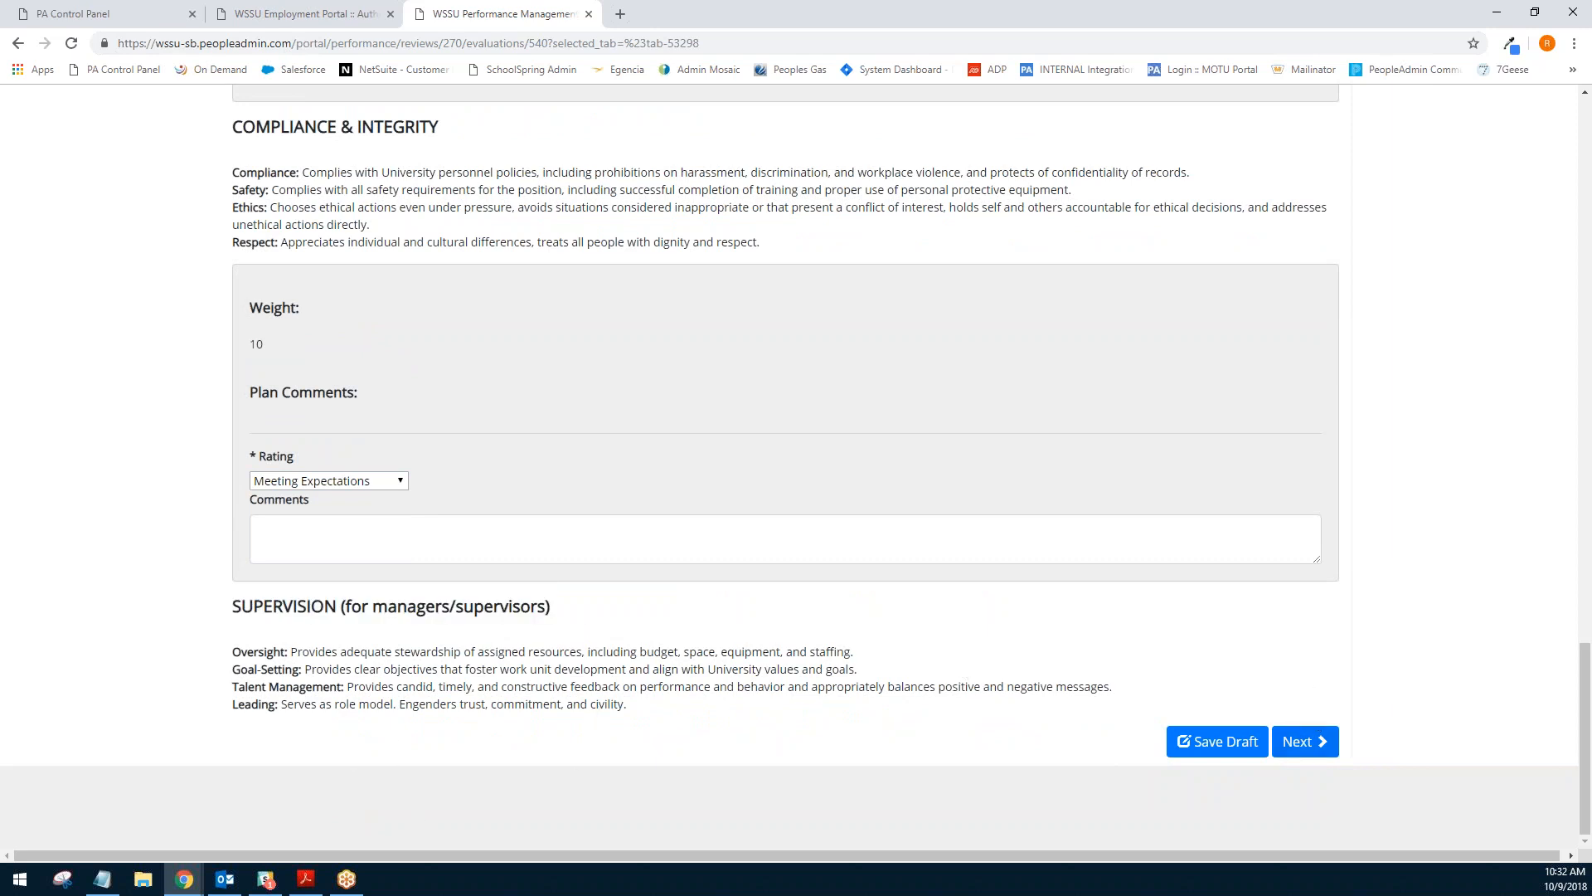
{"action": "left_click", "coordinate": [1309, 740]}
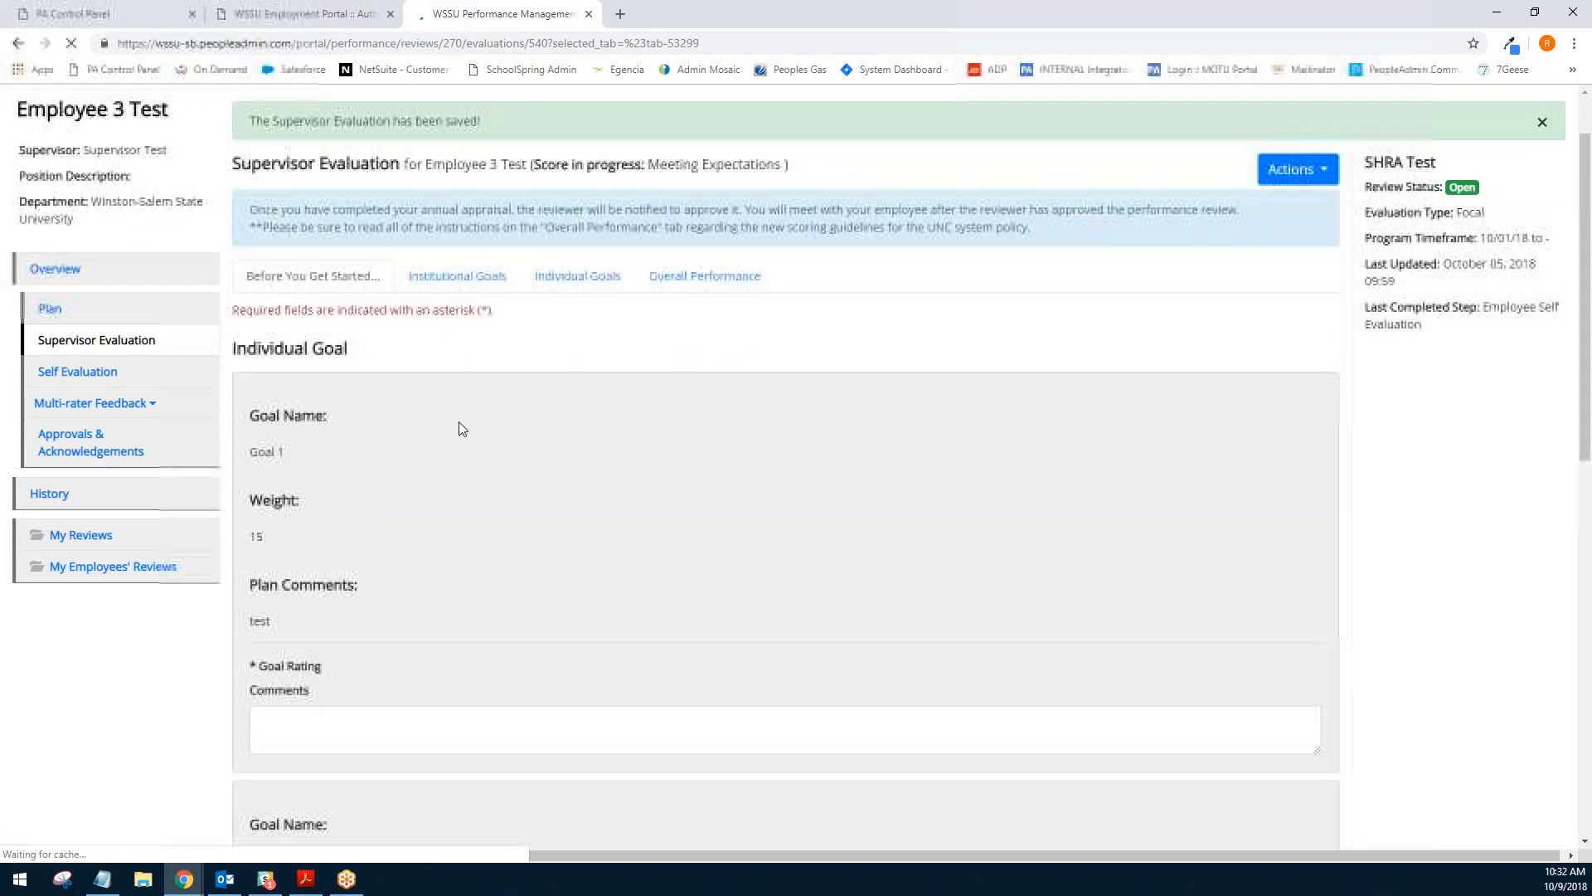
- Rate individual Goal 1 as Exceeding Expectations
{"action": "scroll", "coordinate": [460, 421], "scroll_direction": "down", "scroll_amount": 4}
{"action": "left_click", "coordinate": [365, 441]}
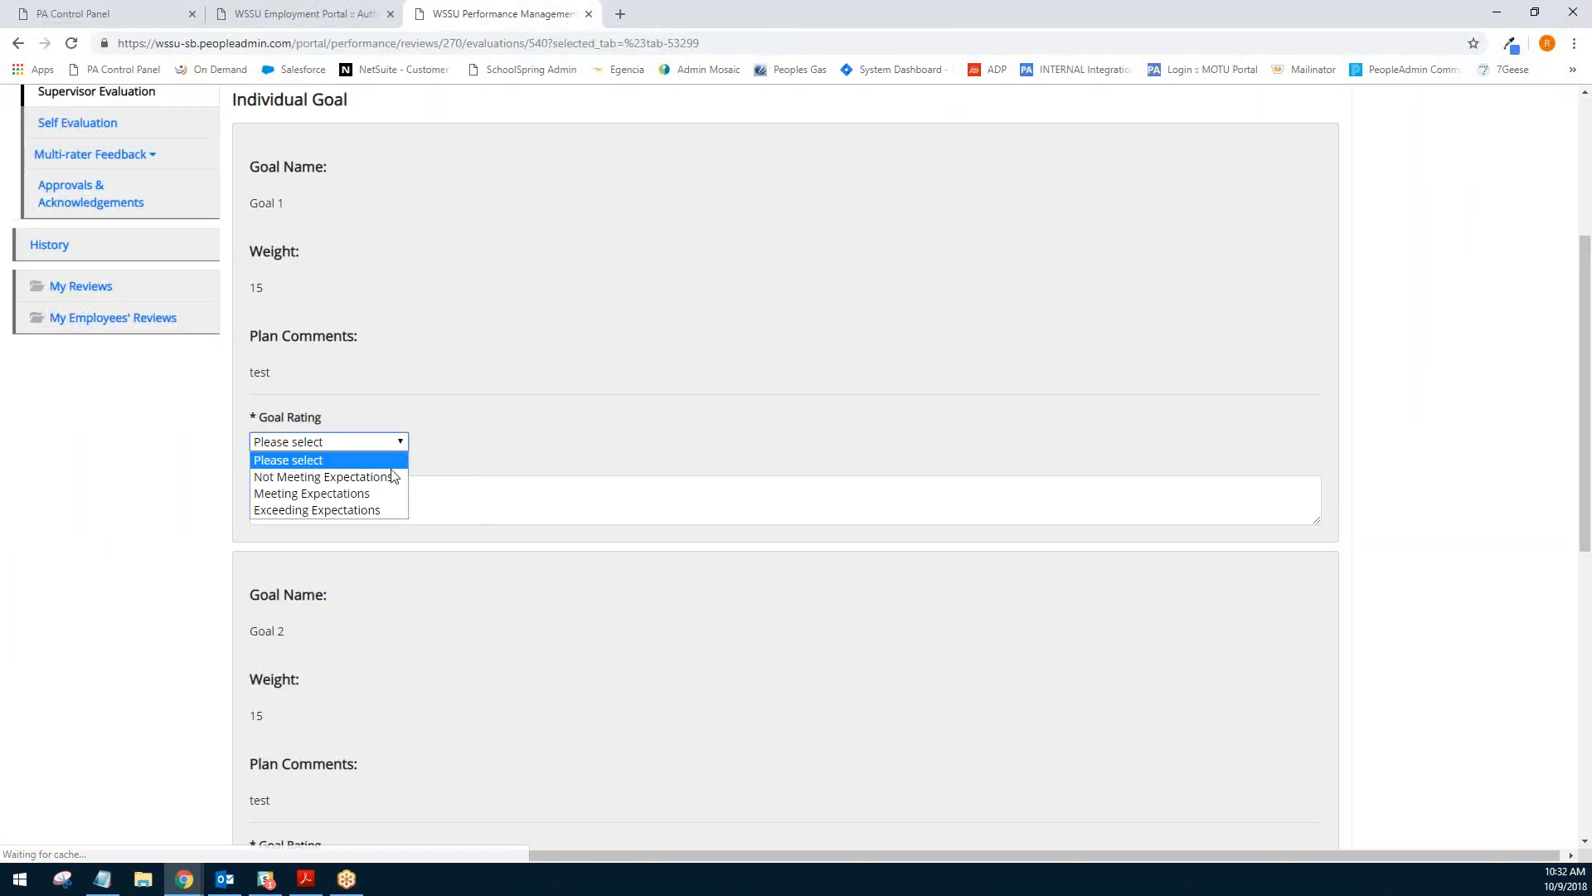
{"action": "left_click", "coordinate": [375, 509]}
{"action": "scroll", "coordinate": [500, 345], "scroll_direction": "down", "scroll_amount": 2}
{"action": "left_click", "coordinate": [364, 340]}
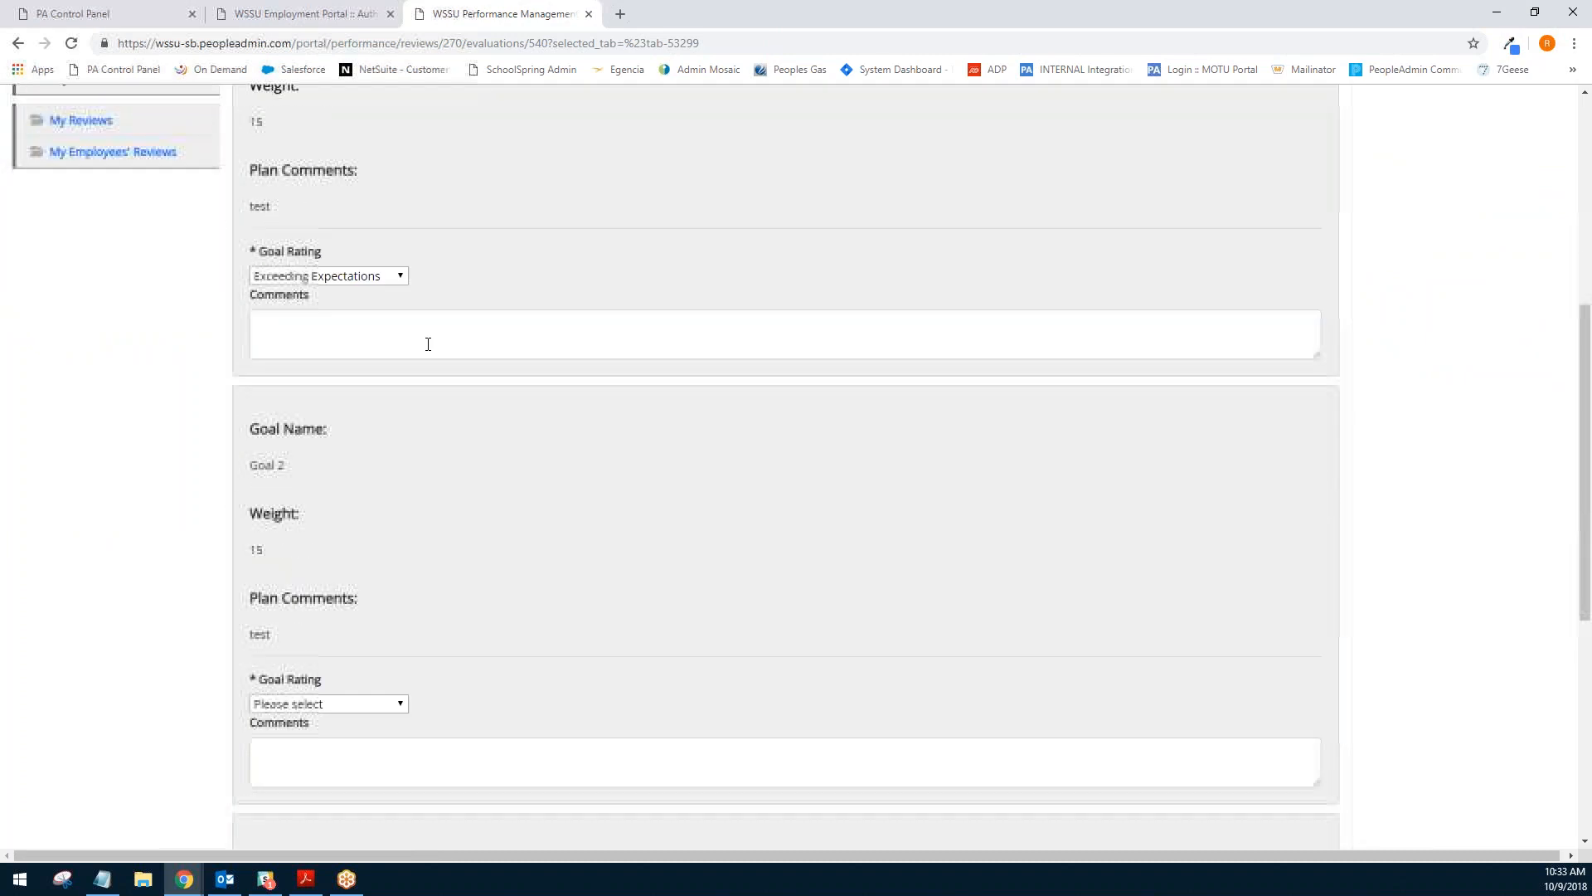
- Rate individual Goal 2 as Exceeding Expectations
{"action": "left_click", "coordinate": [642, 530]}
{"action": "scroll", "coordinate": [502, 491], "scroll_direction": "down", "scroll_amount": 3}
{"action": "left_click", "coordinate": [390, 456]}
{"action": "left_click", "coordinate": [335, 522]}
- Rate individual Goal 3 as Exceeding Expectations and continue to the Overall Performance section
{"action": "scroll", "coordinate": [558, 451], "scroll_direction": "down", "scroll_amount": 3}
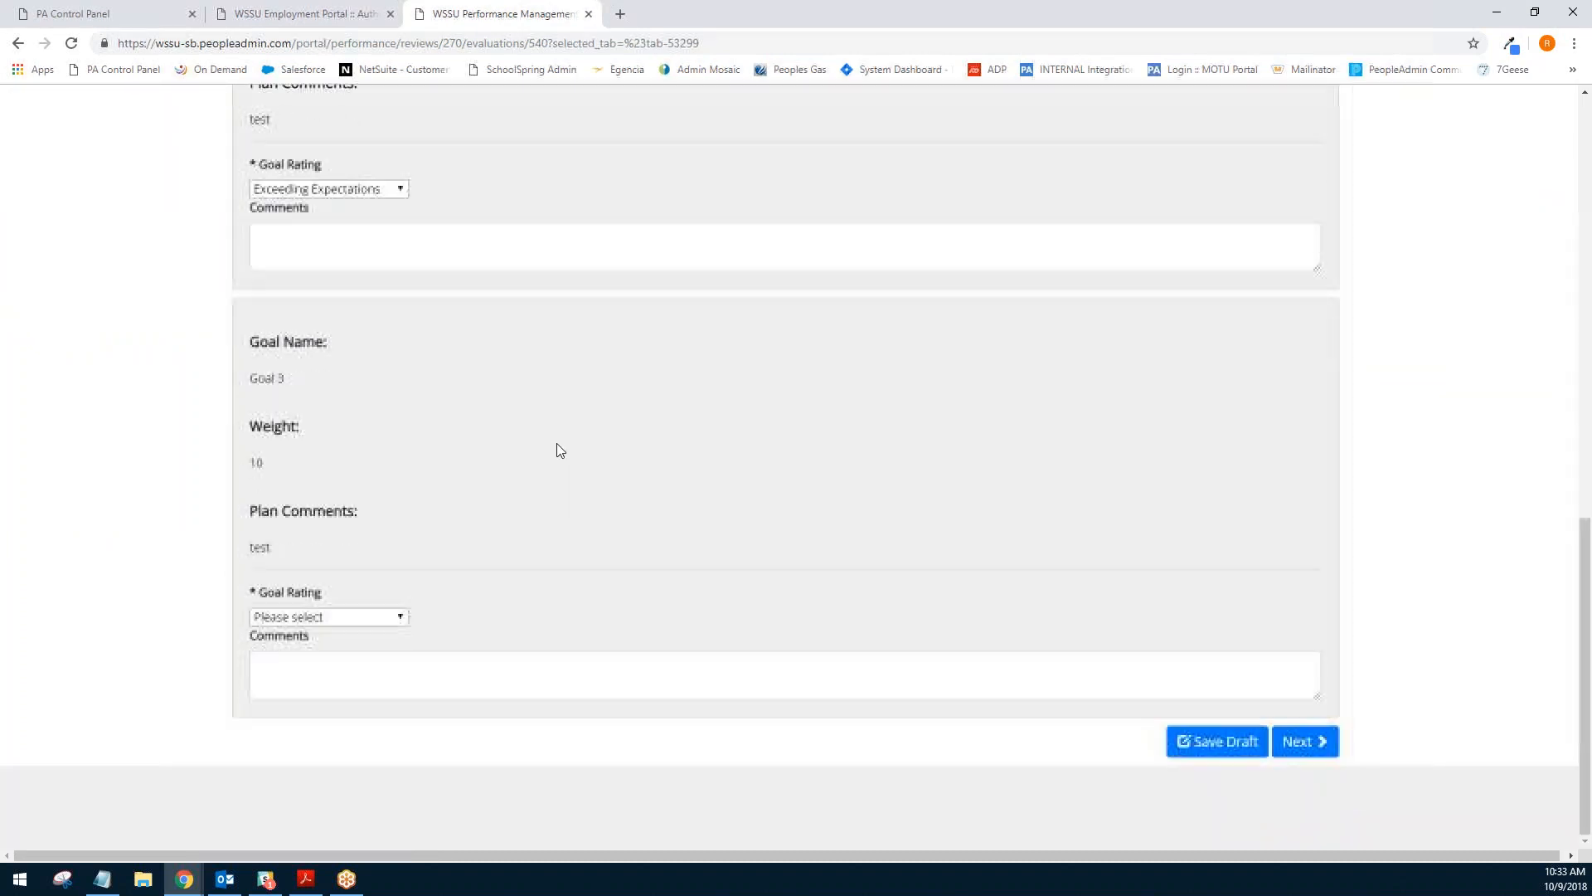
{"action": "left_click", "coordinate": [398, 616]}
{"action": "left_click", "coordinate": [324, 683]}
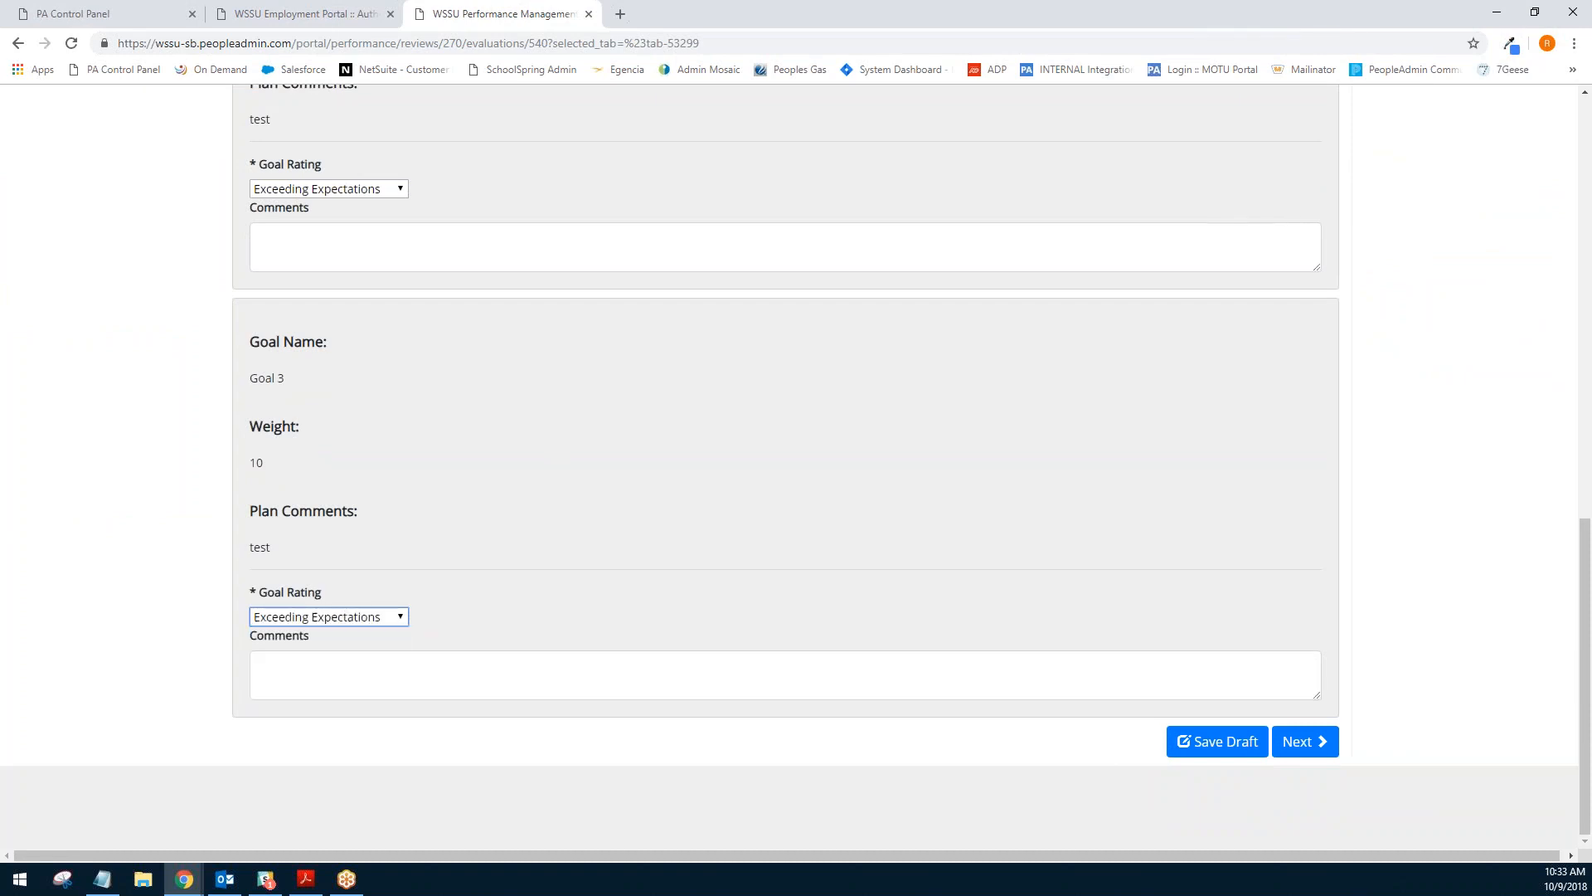
{"action": "left_click", "coordinate": [1292, 739]}
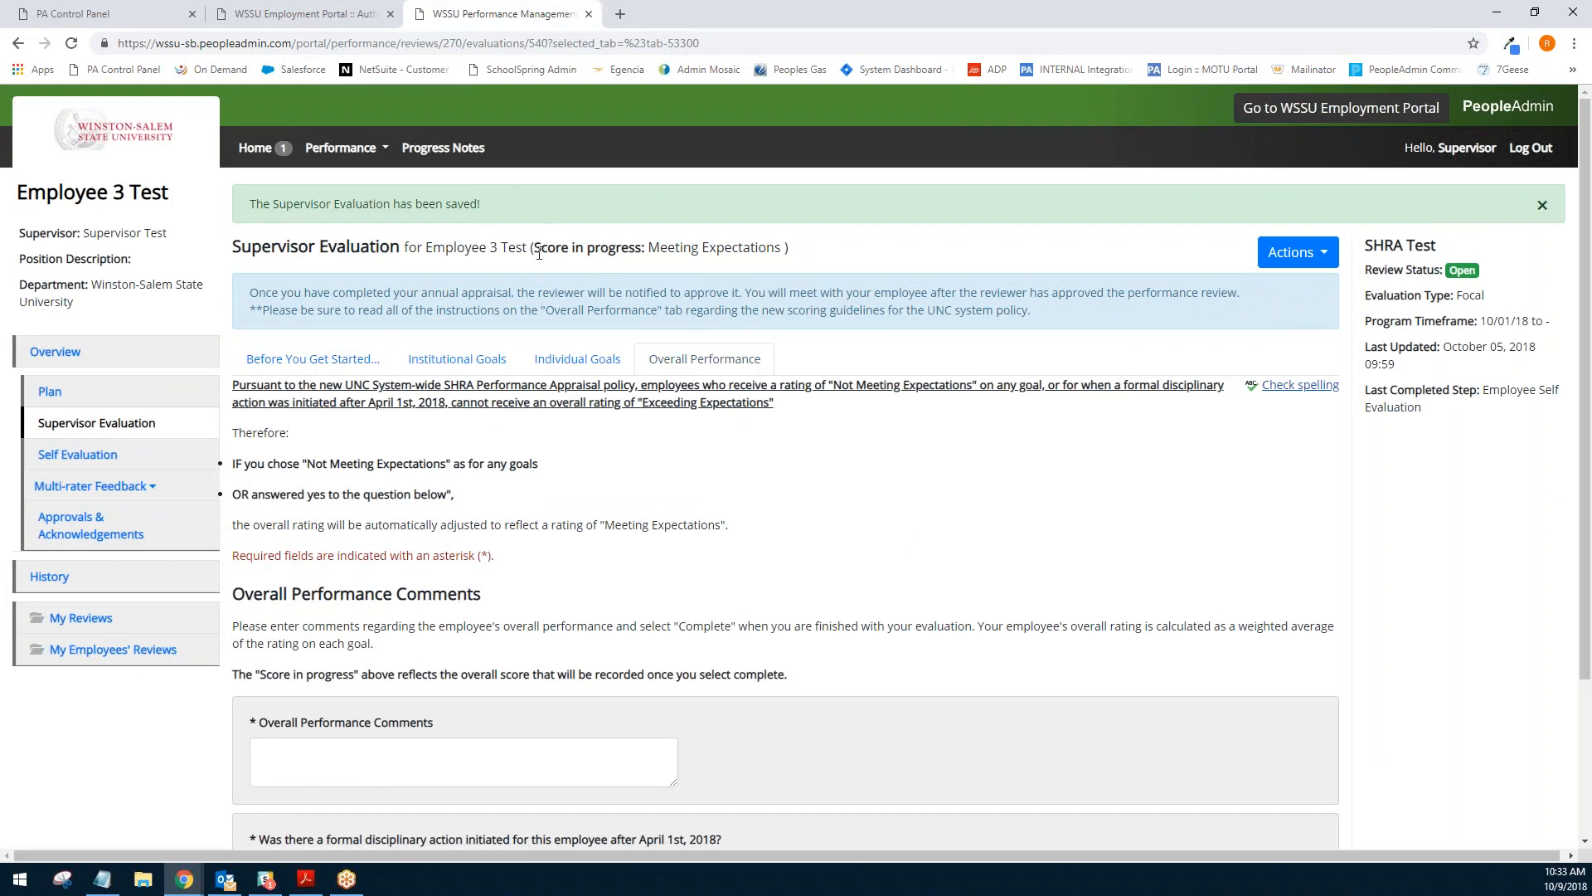
- Highlight the in-progress score shown in the supervisor evaluation header
{"action": "left_click_drag", "start_coordinate": [533, 248], "coordinate": [783, 246]}
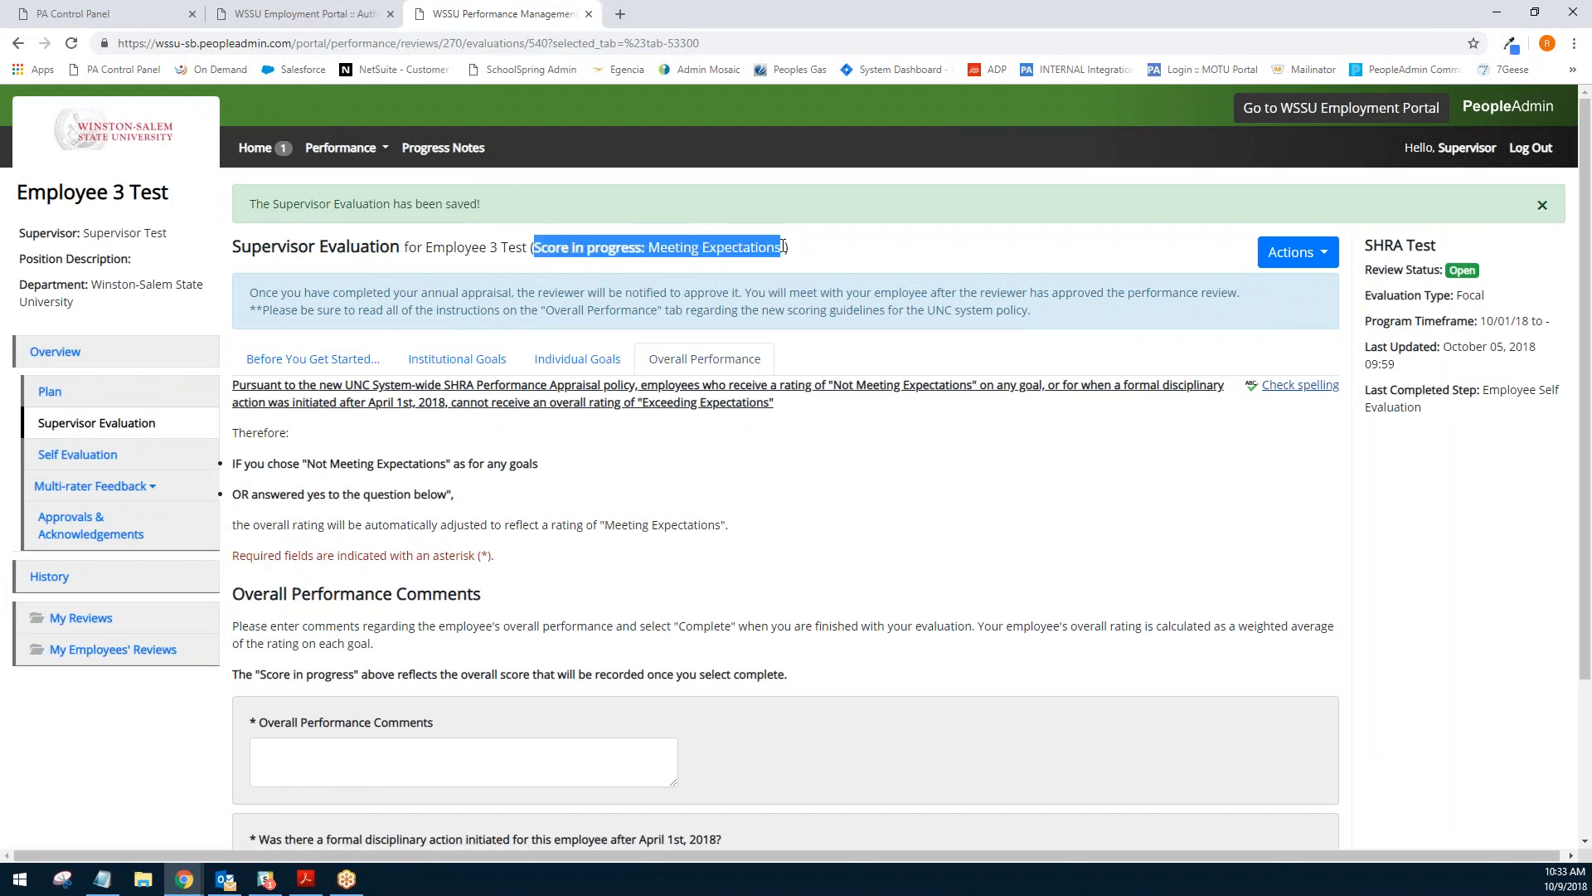
{"action": "left_click", "coordinate": [896, 271]}
{"action": "left_click_drag", "start_coordinate": [646, 250], "coordinate": [783, 249]}
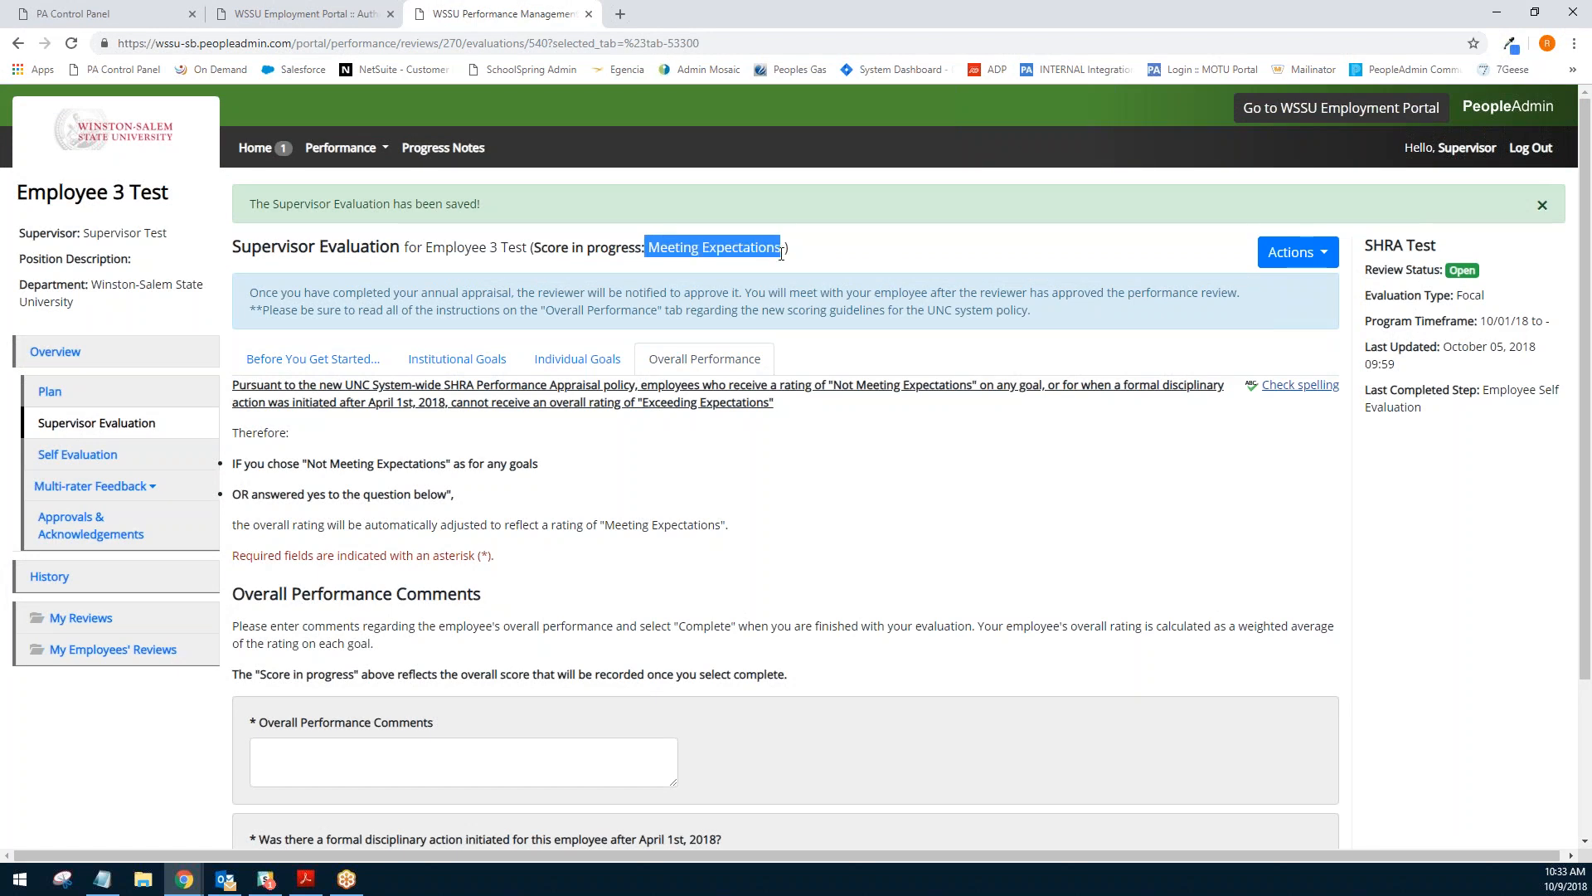
{"action": "left_click", "coordinate": [946, 256]}
- Enter "Did well this year." as the overall performance comments
{"action": "scroll", "coordinate": [958, 266], "scroll_direction": "down", "scroll_amount": 2}
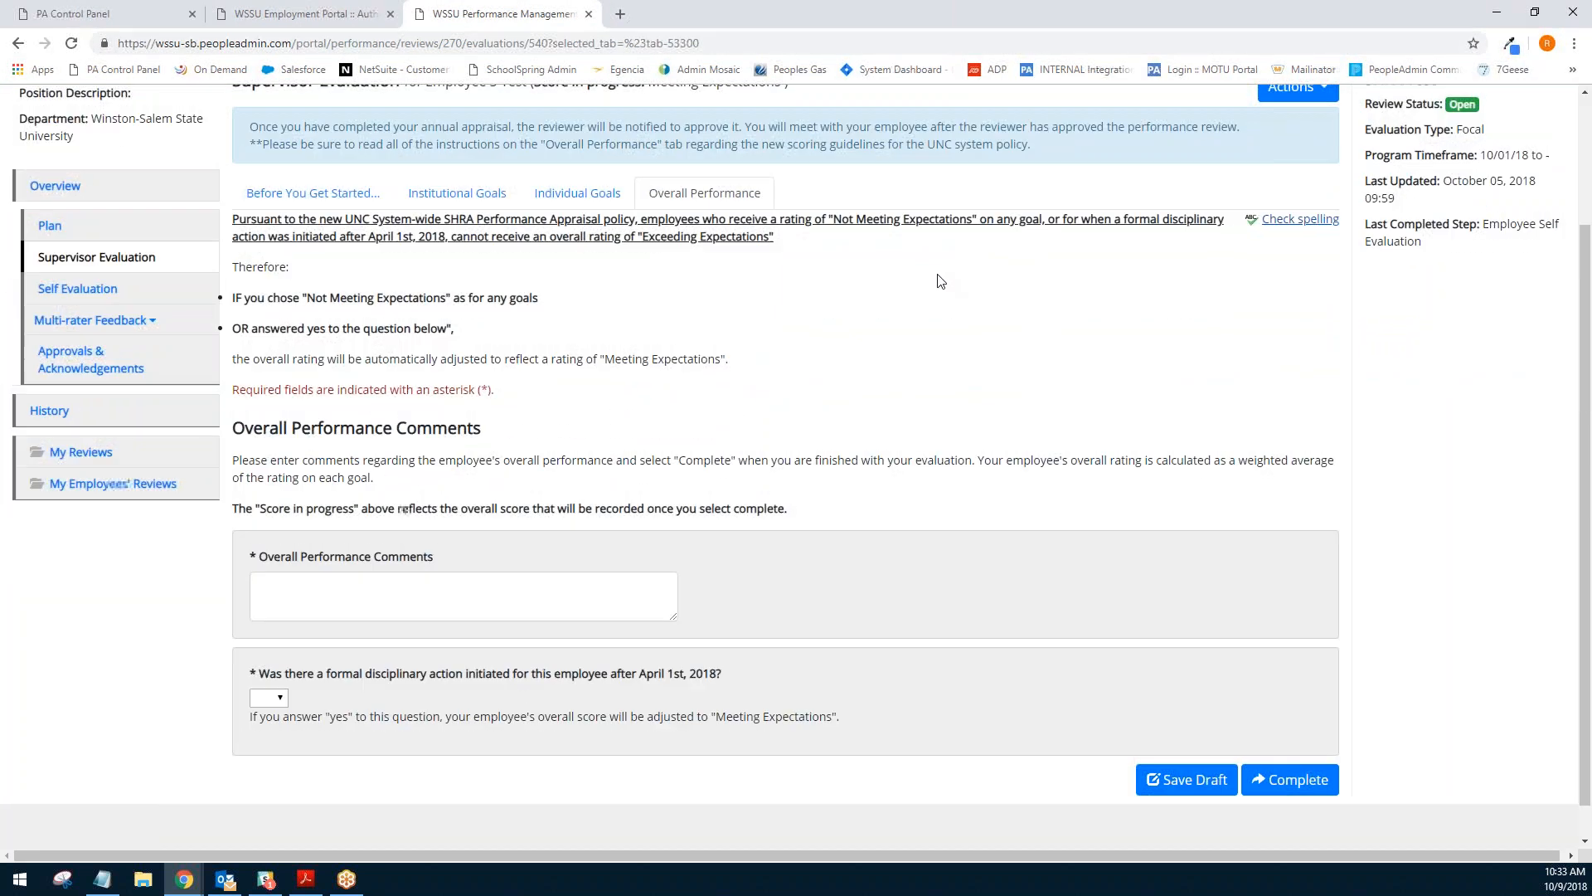
{"action": "left_click", "coordinate": [525, 602]}
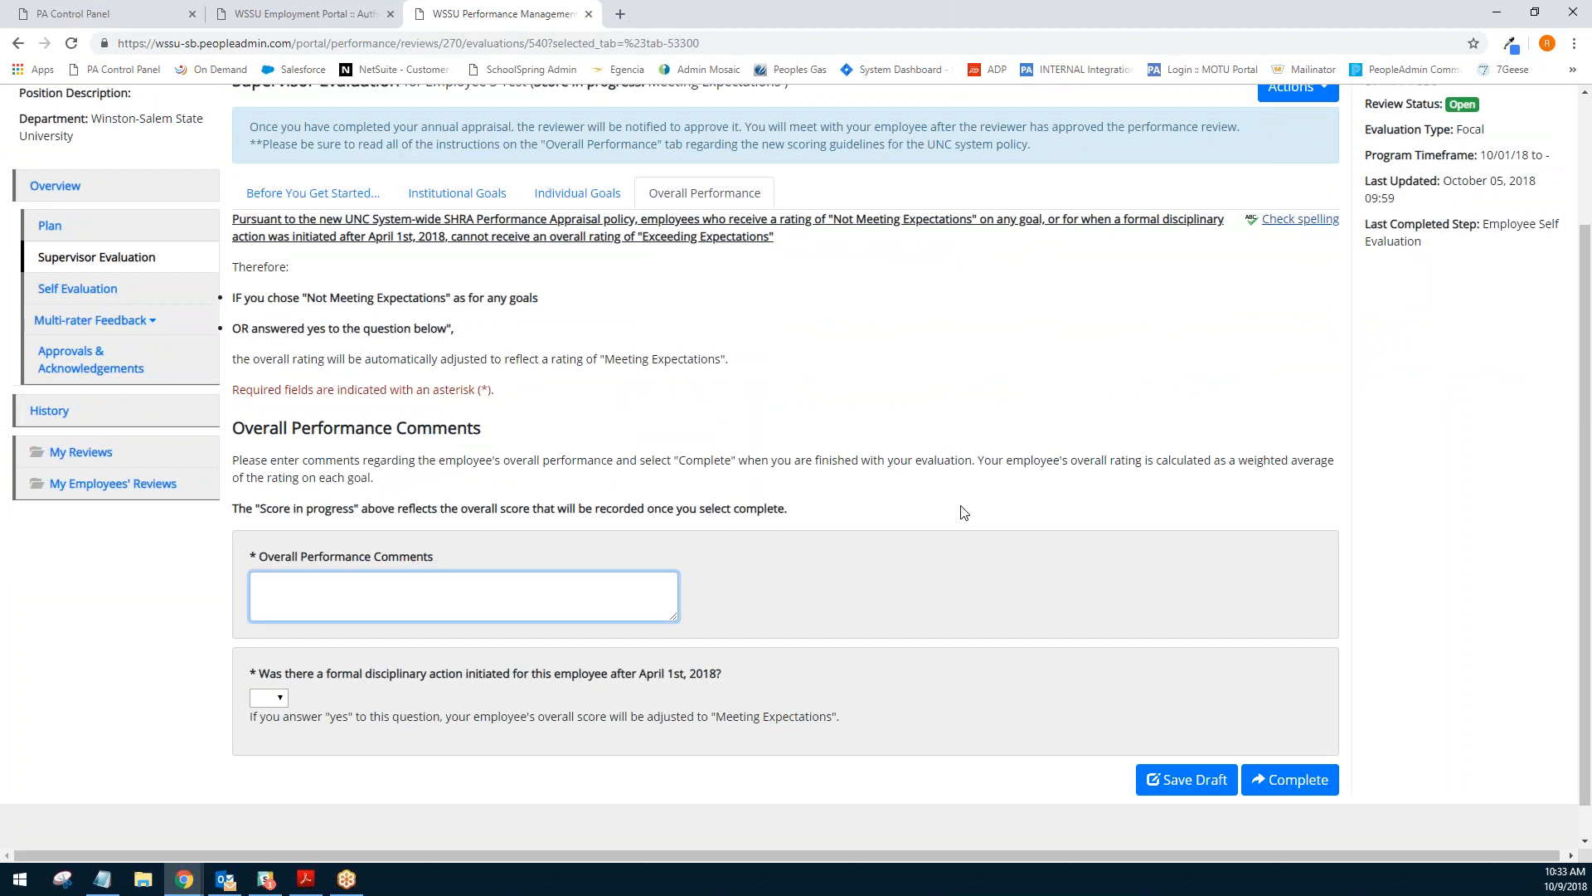
{"action": "type", "text": "Performa"}
{"action": "key", "text": "BackSpace"}
{"action": "key", "text": "BackSpace"}
{"action": "key", "text": "BackSpace"}
{"action": "key", "text": "BackSpace"}
{"action": "key", "text": "BackSpace"}
{"action": "key", "text": "BackSpace"}
{"action": "key", "text": "BackSpace"}
{"action": "type", "text": "Did well this year."}
{"action": "left_click", "coordinate": [964, 511]}
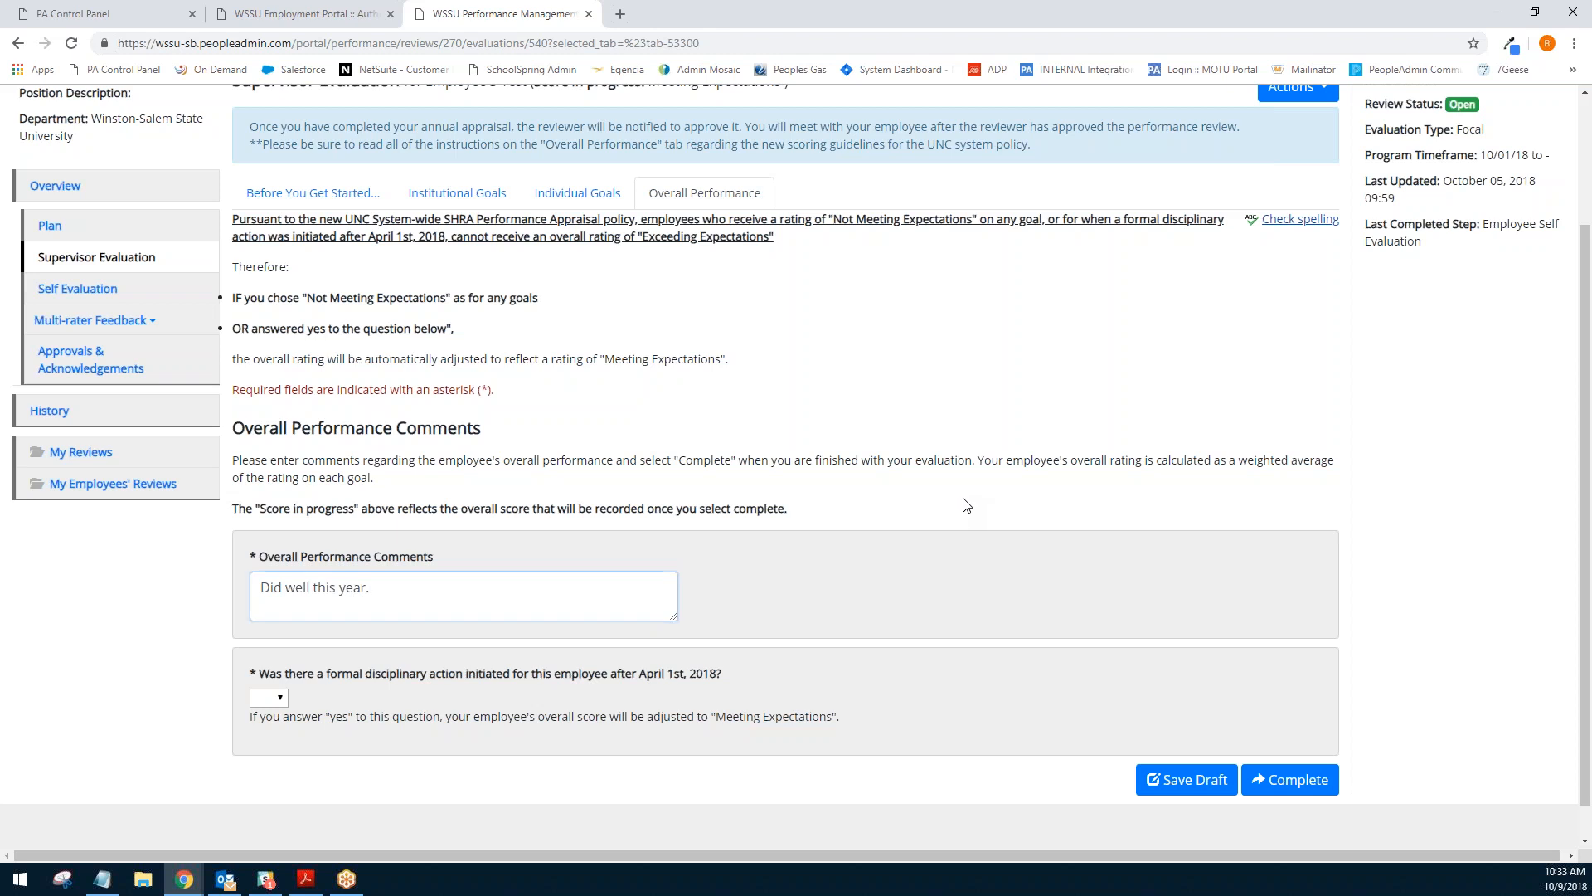
- Answer No to the formal disciplinary action question and complete the supervisor evaluation, confirming the prompt
{"action": "left_click", "coordinate": [271, 709]}
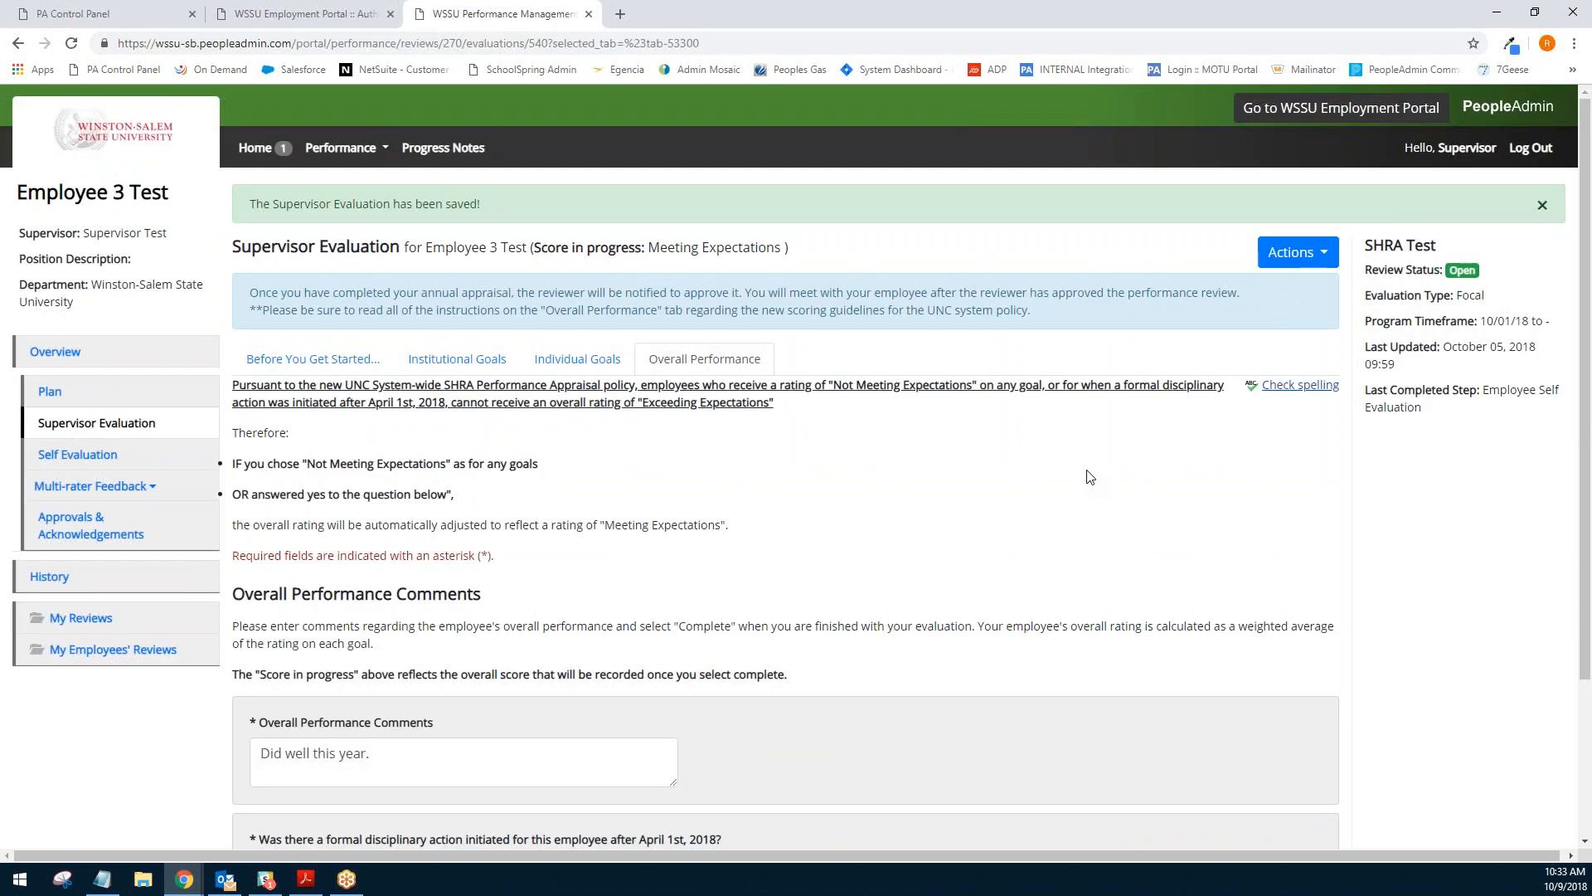
{"action": "scroll", "coordinate": [1090, 477], "scroll_direction": "down", "scroll_amount": 3}
{"action": "left_click", "coordinate": [1294, 740]}
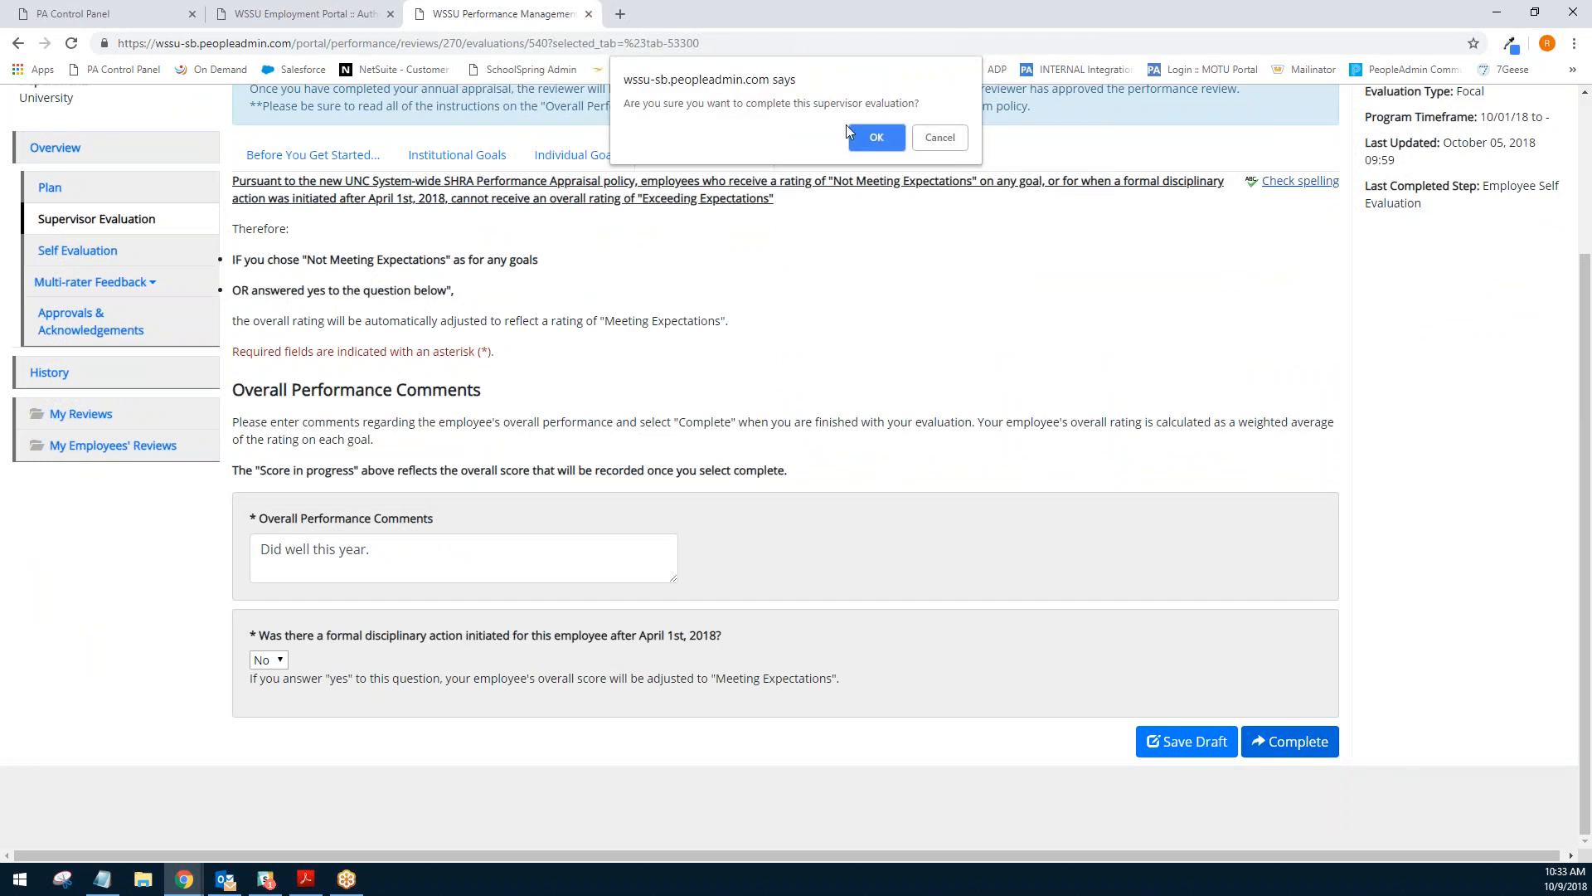
{"action": "mouse_move", "coordinate": [693, 103]}
{"action": "left_mouse_down"}
{"action": "mouse_move", "coordinate": [812, 102]}
{"action": "mouse_move", "coordinate": [724, 102]}
{"action": "left_mouse_up"}
{"action": "left_click", "coordinate": [813, 101]}
{"action": "left_click", "coordinate": [753, 108]}
{"action": "left_click", "coordinate": [869, 135]}
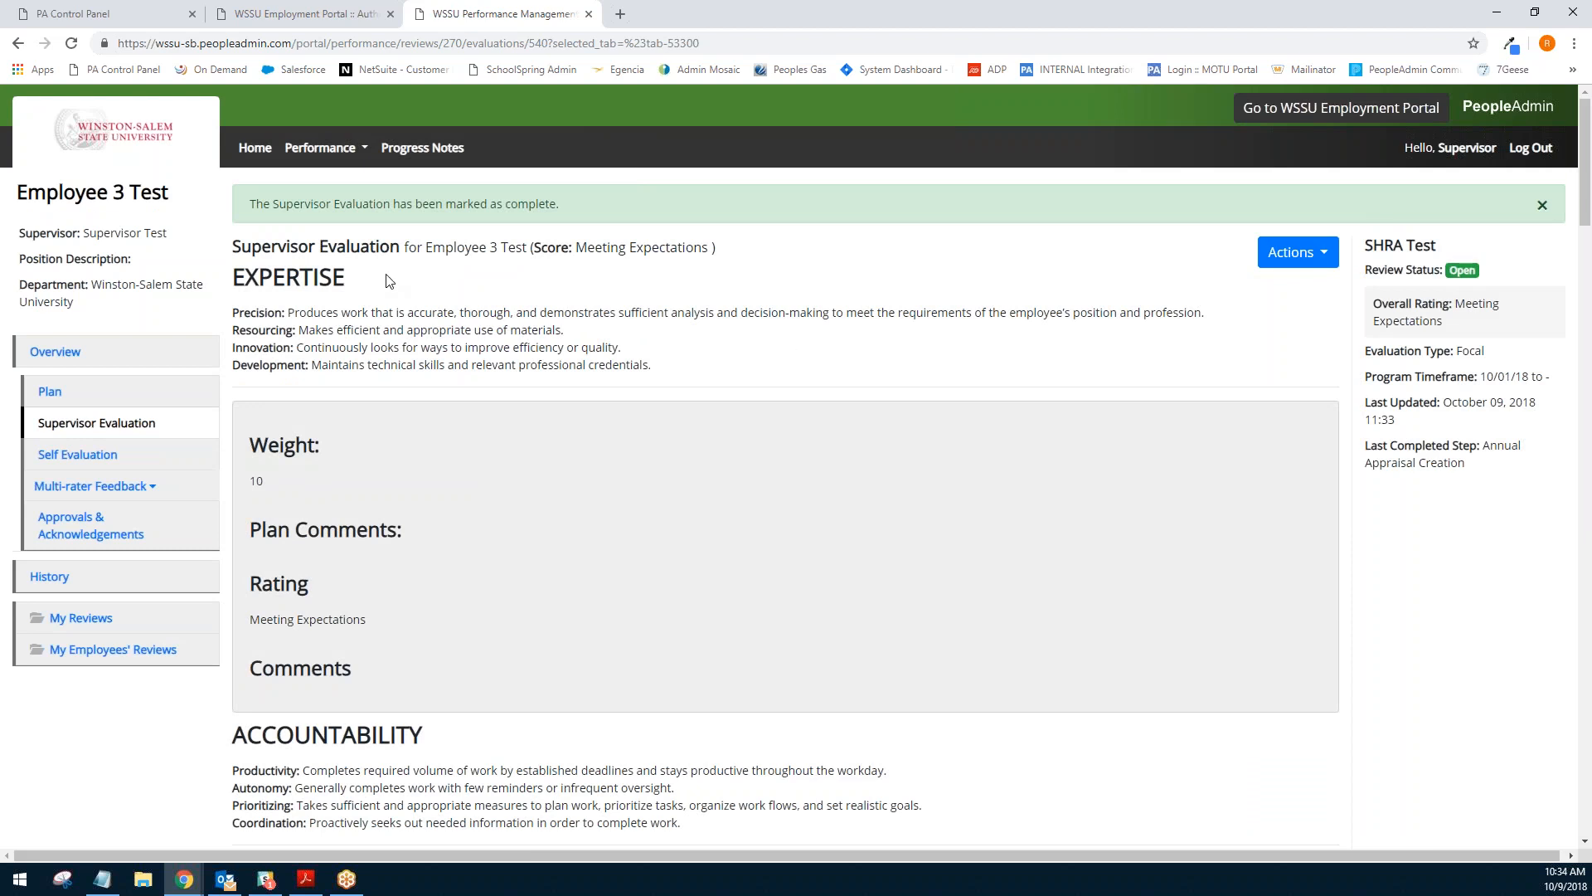
- Highlight the completion message and the overall rating of the evaluation
{"action": "left_click_drag", "start_coordinate": [399, 204], "coordinate": [578, 209]}
{"action": "left_click", "coordinate": [579, 212]}
{"action": "left_click_drag", "start_coordinate": [1377, 304], "coordinate": [1461, 321]}
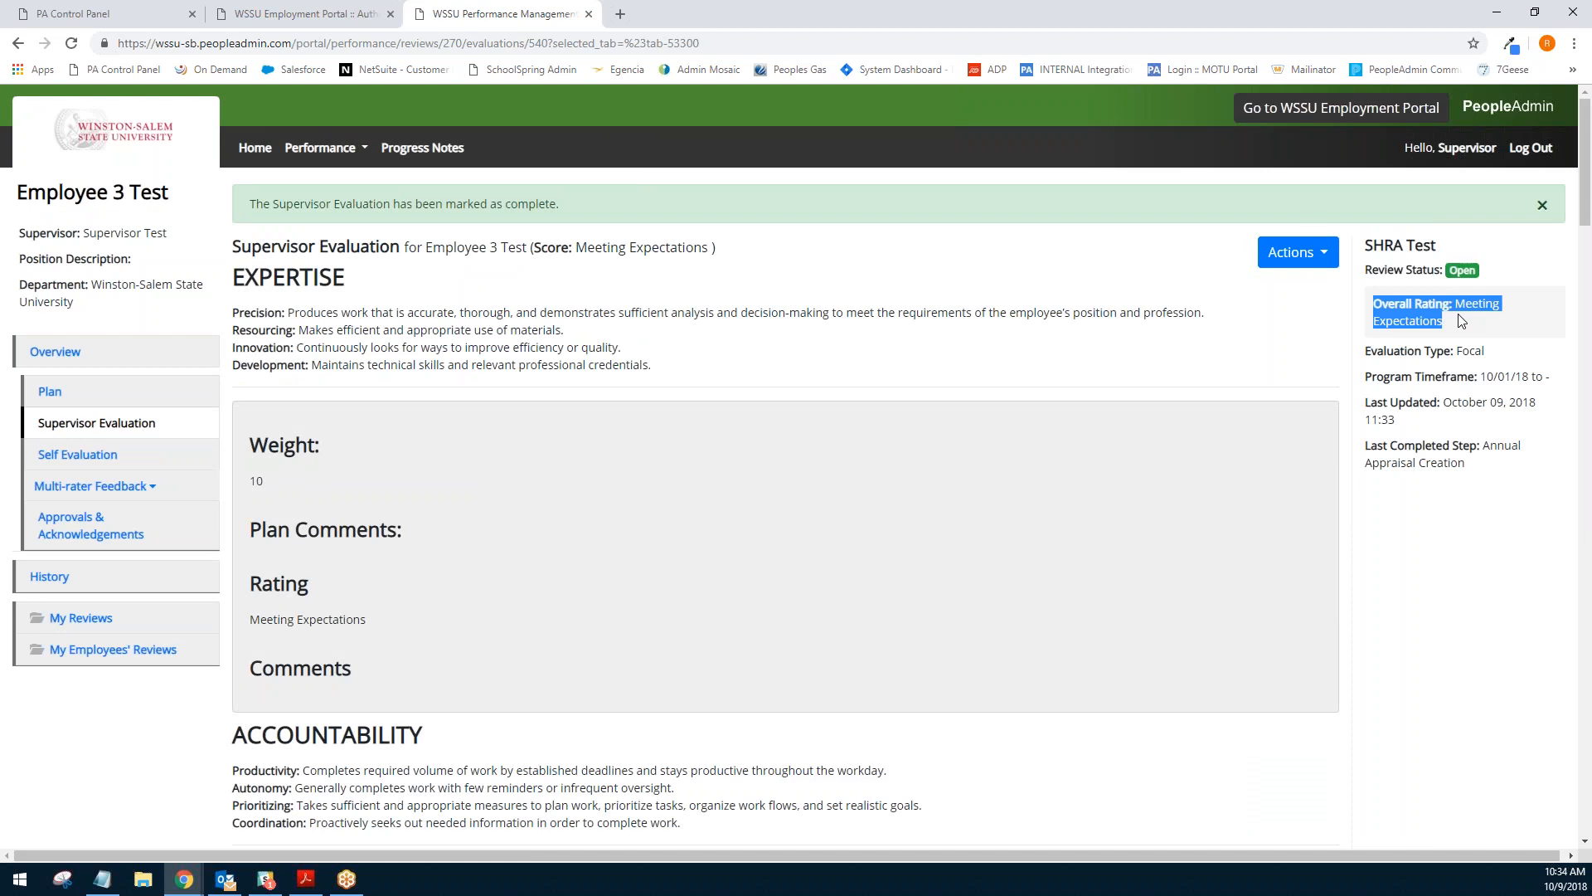
{"action": "left_click", "coordinate": [1462, 322]}
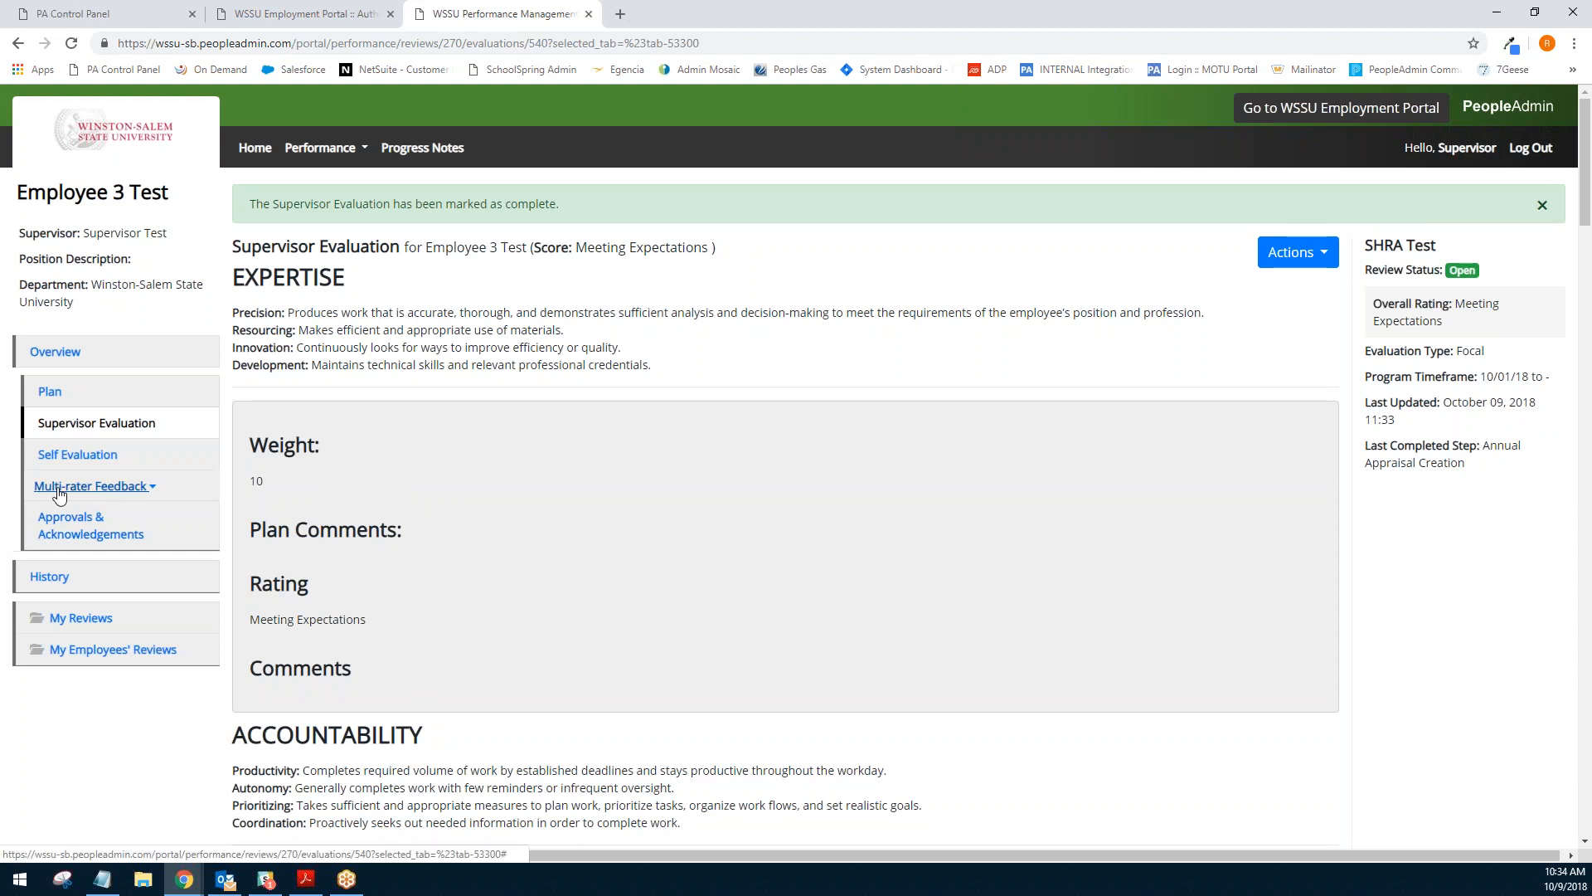
- Invite a multi-rater by searching users by first name and saving the matching selected user
{"action": "left_click", "coordinate": [108, 492]}
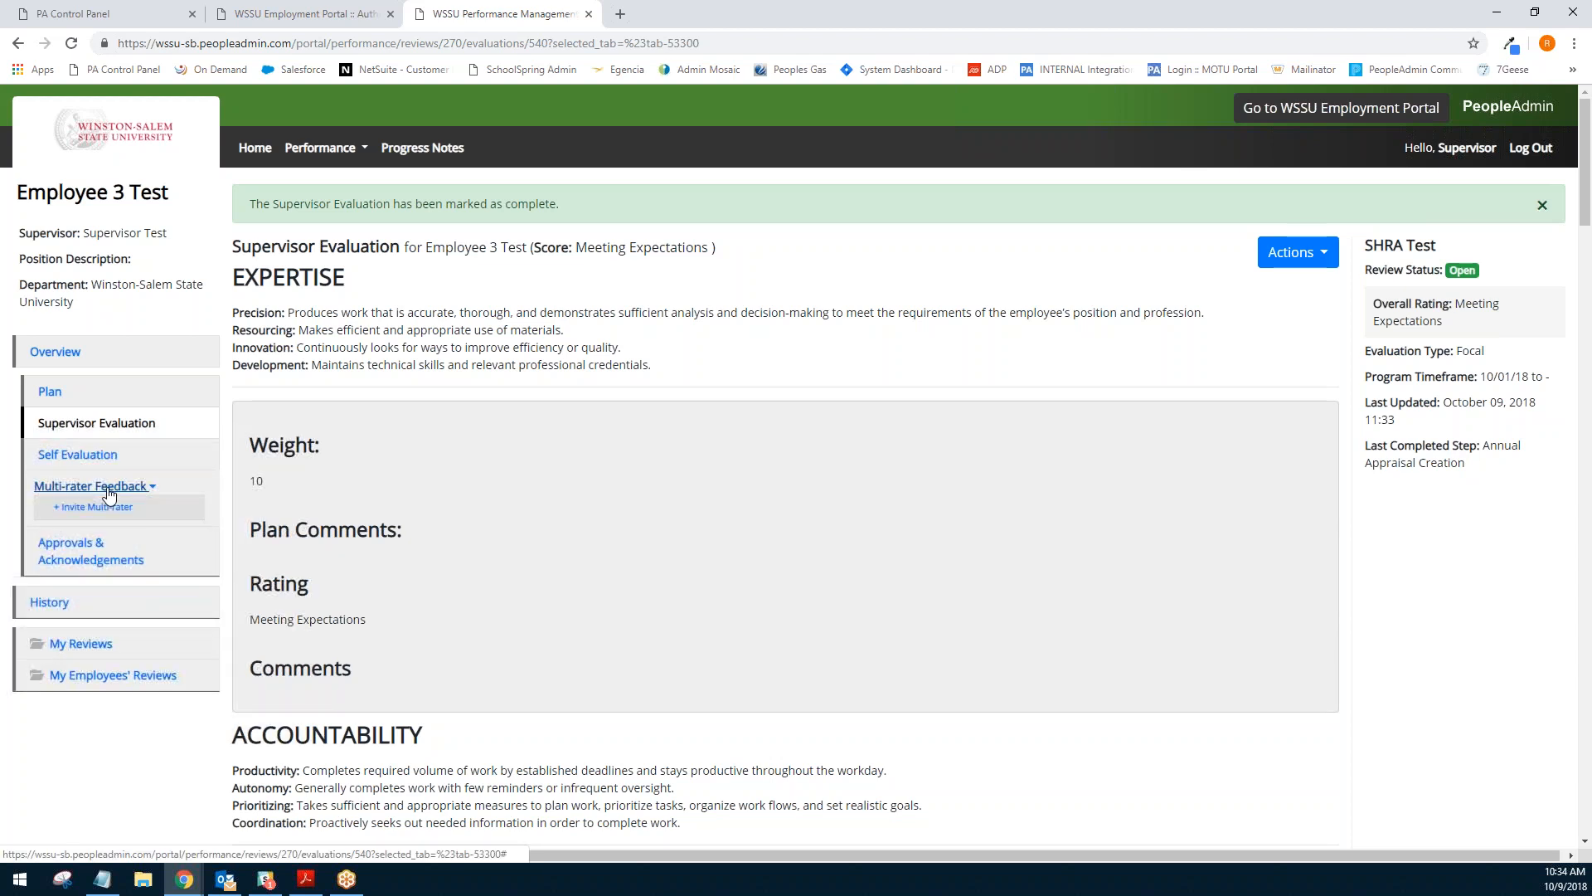
{"action": "left_click", "coordinate": [107, 509]}
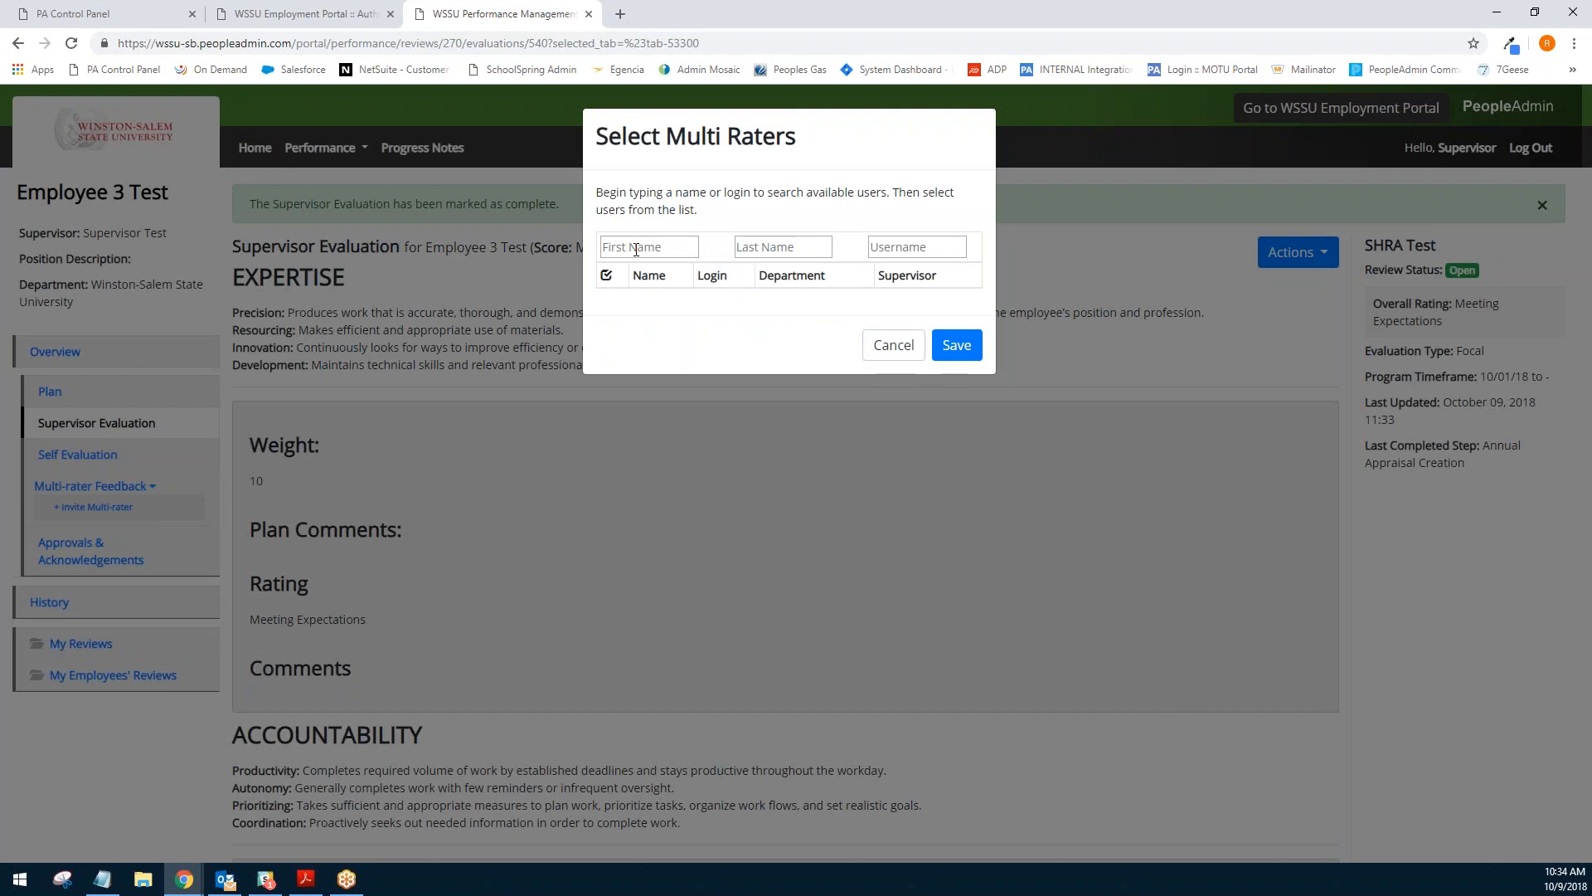
{"action": "left_click", "coordinate": [636, 249]}
{"action": "type", "text": "areth"}
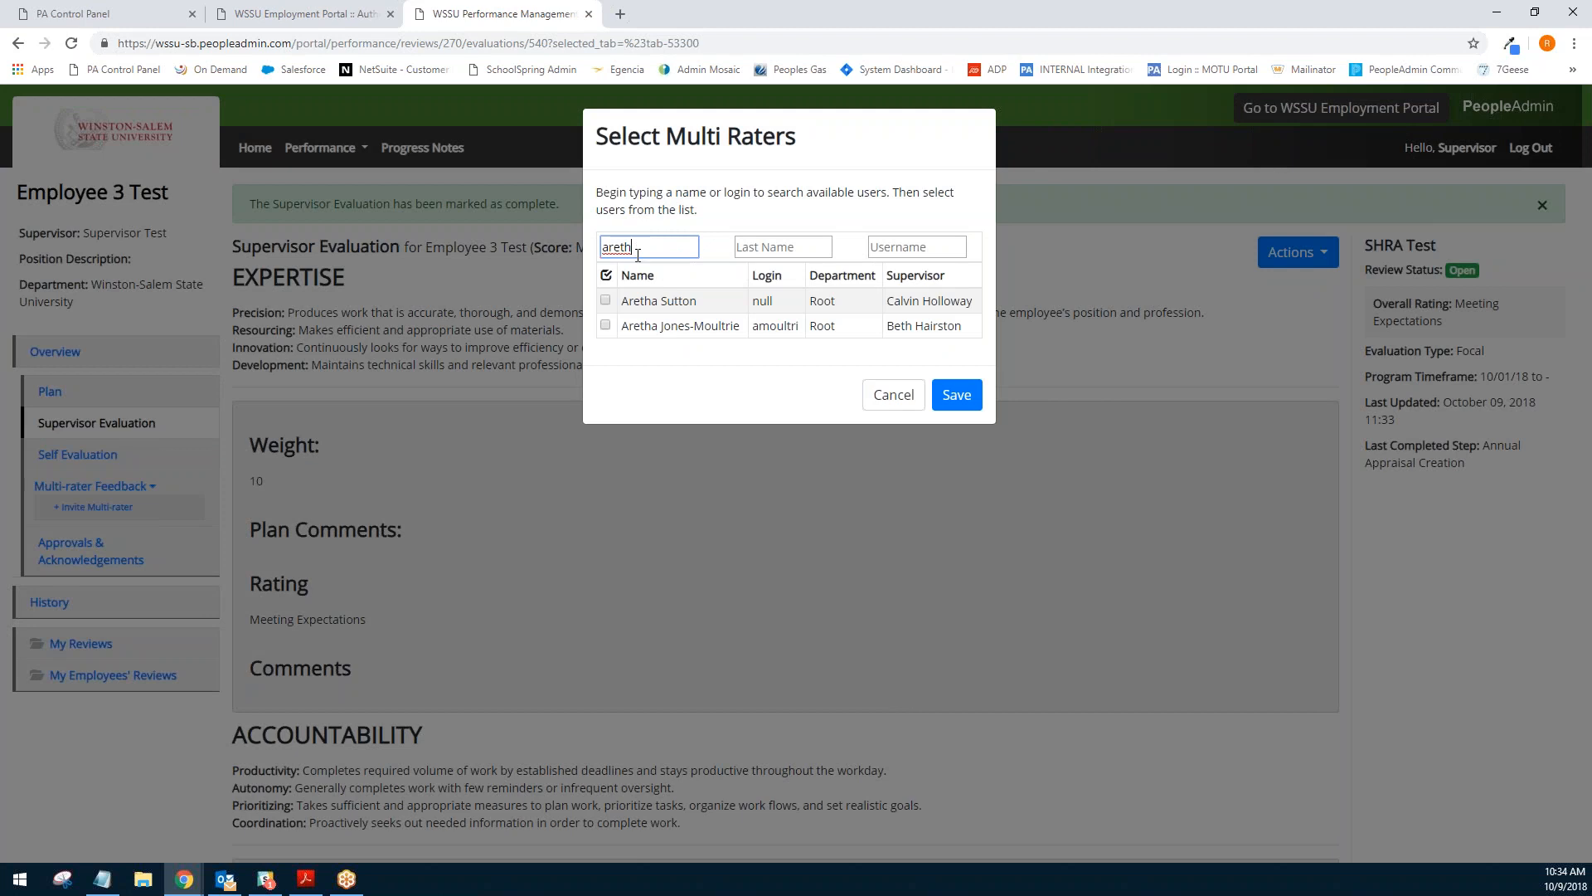
{"action": "left_click", "coordinate": [606, 299]}
{"action": "left_click", "coordinate": [956, 395]}
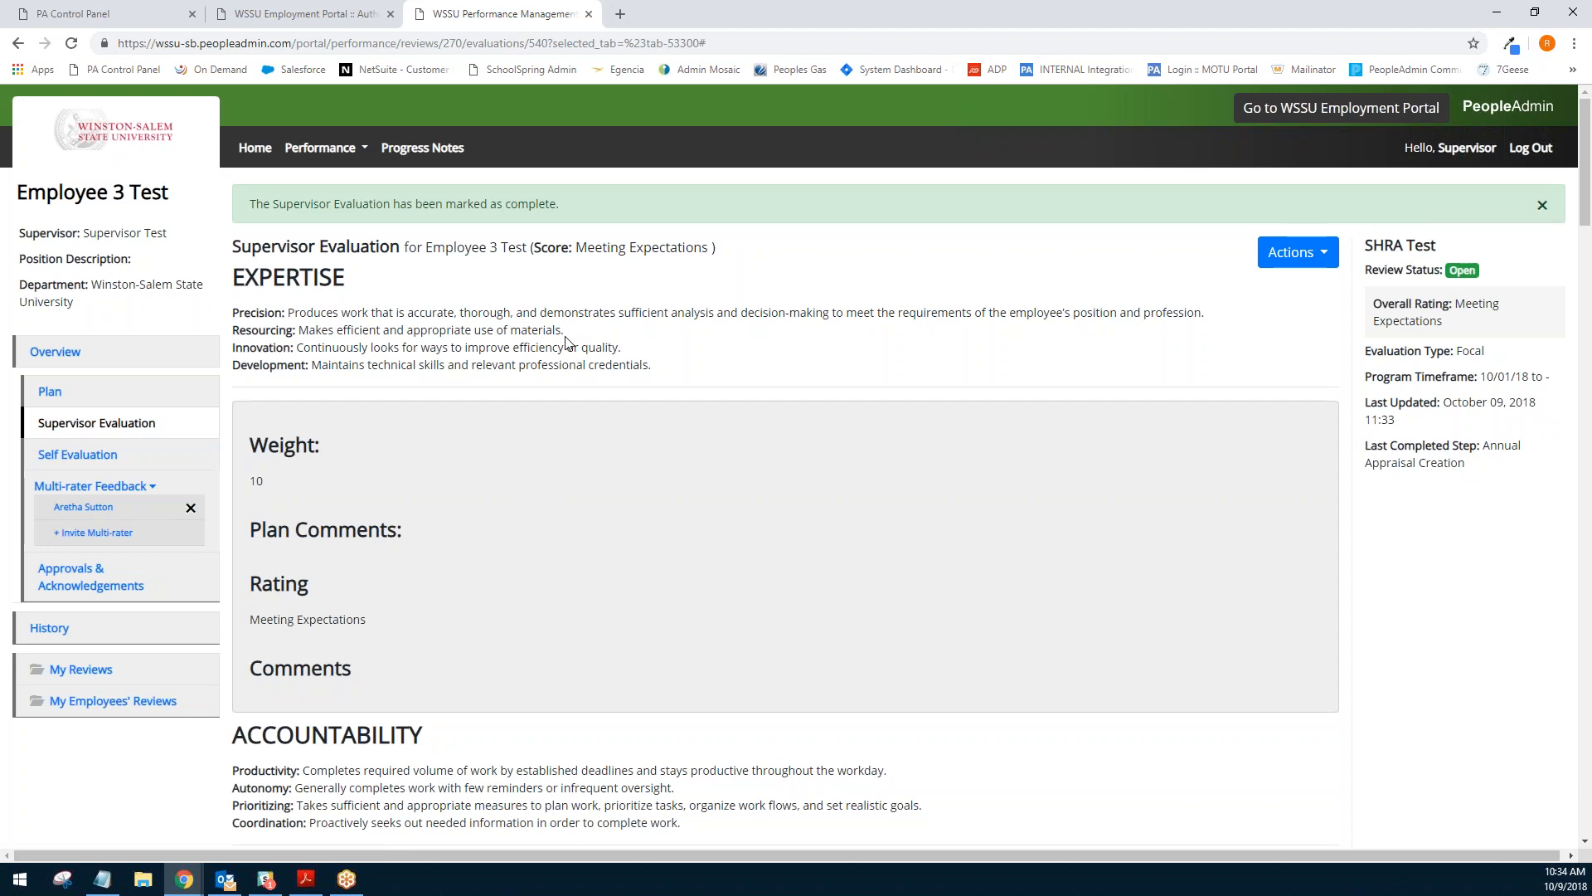
- Start a new progress note for program SHRA Test, employee Employee 1 Test, type Original Progress Note
{"action": "left_click", "coordinate": [417, 150]}
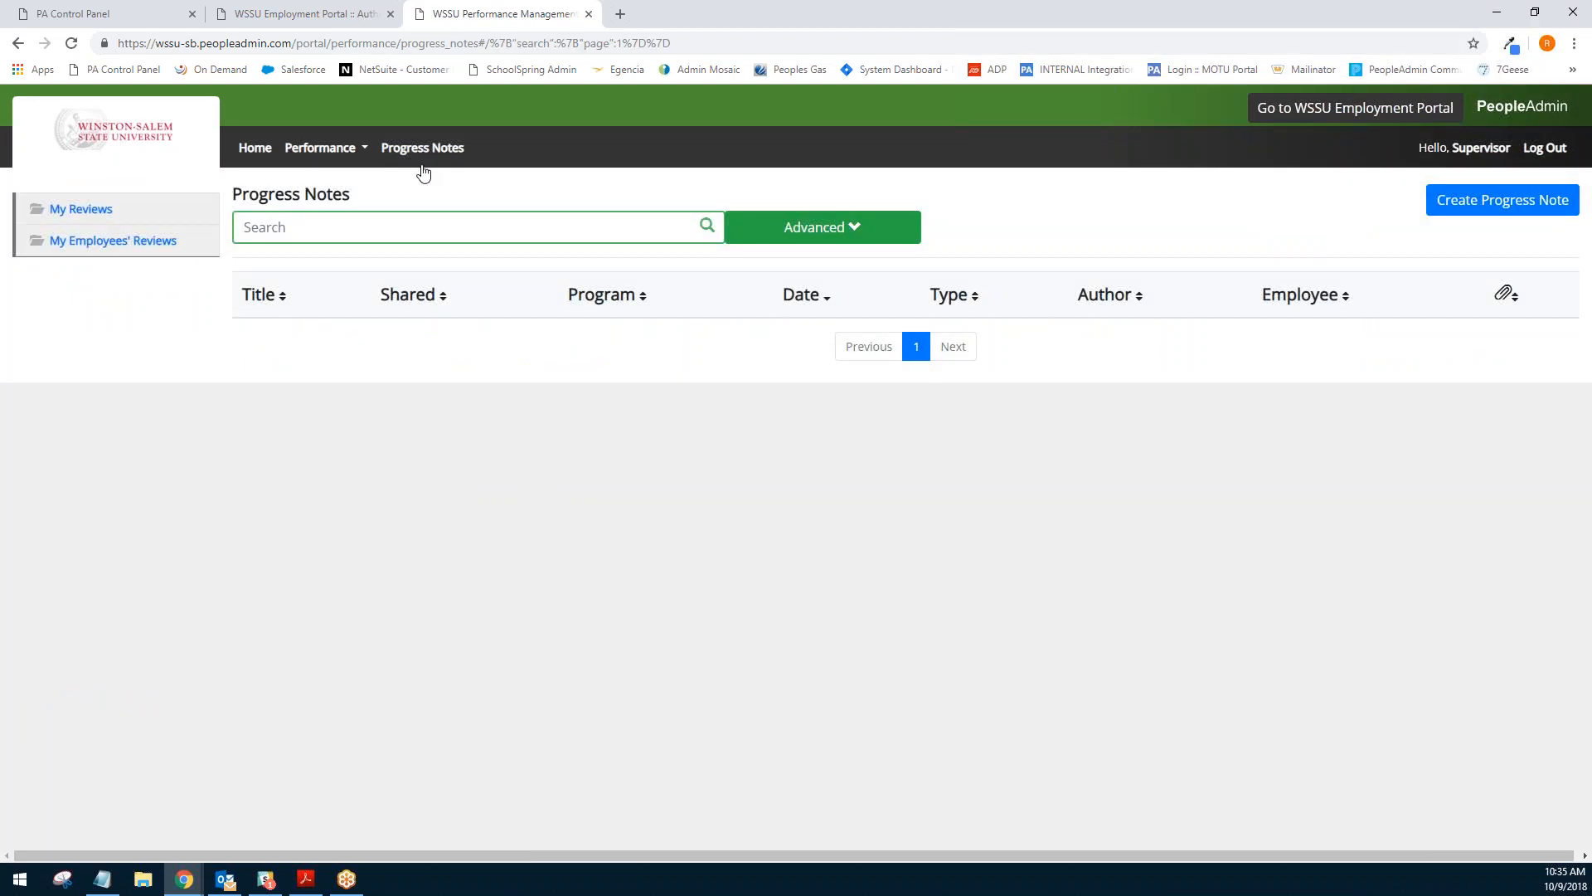
{"action": "left_click", "coordinate": [1459, 207]}
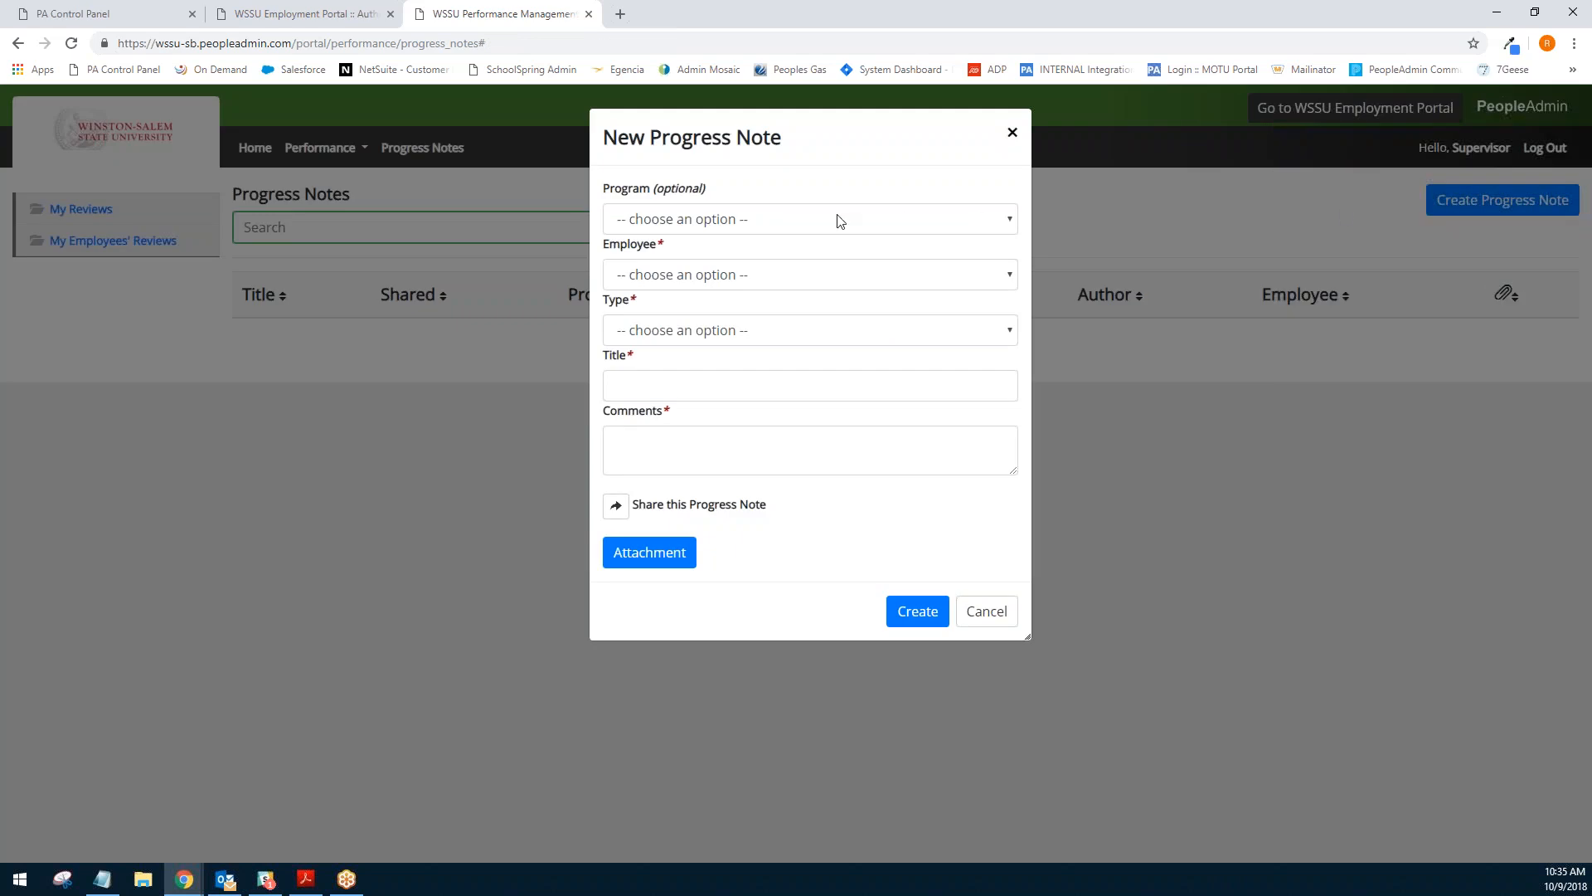
{"action": "left_click", "coordinate": [835, 220]}
{"action": "left_click", "coordinate": [704, 264]}
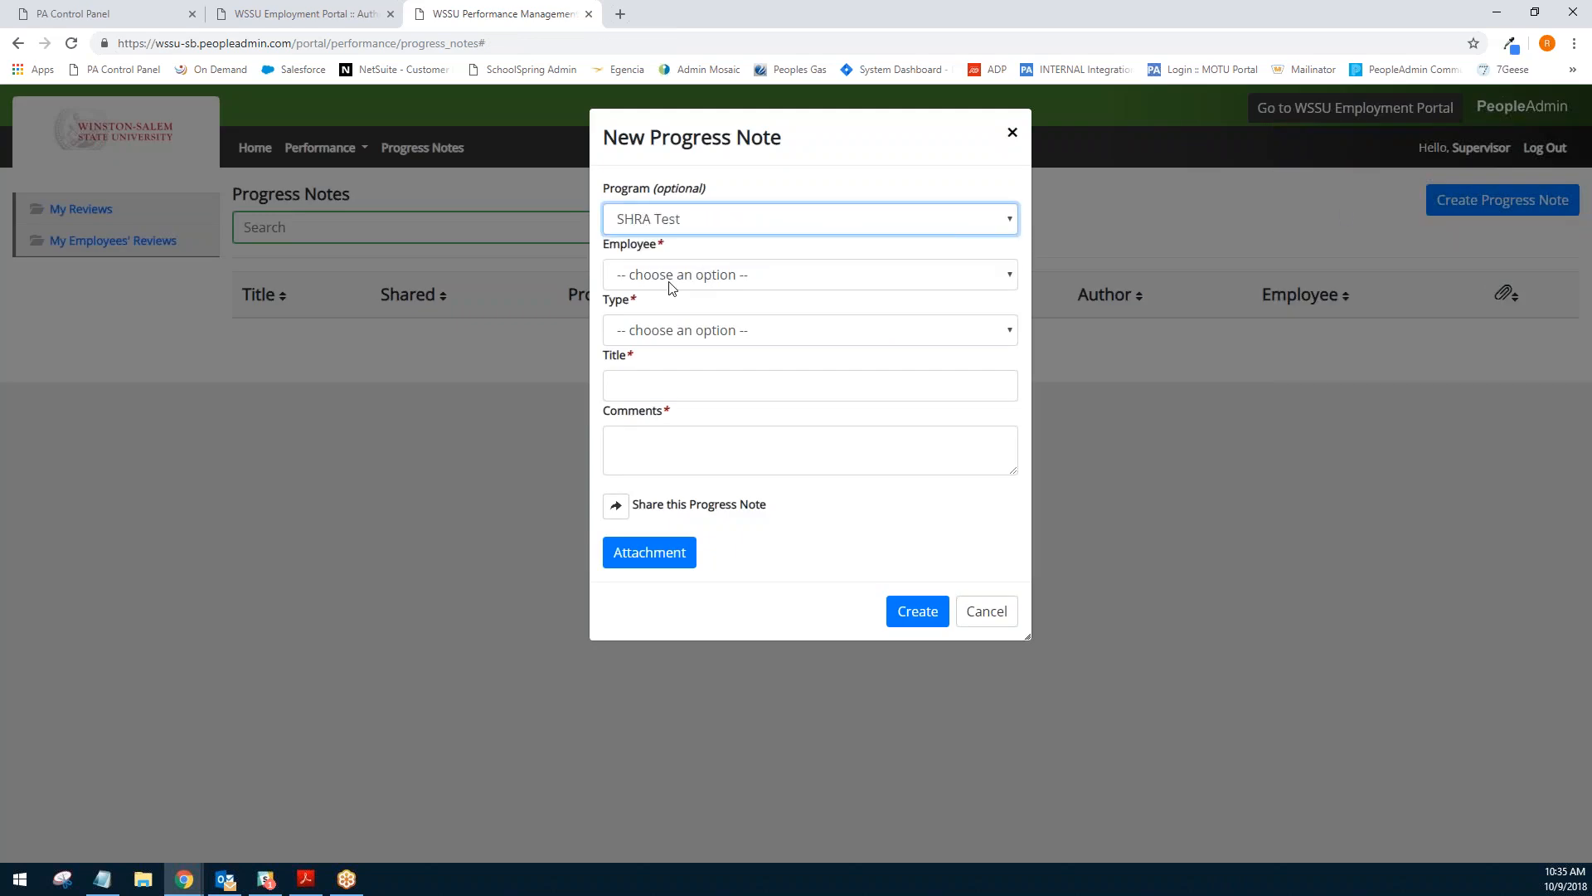
{"action": "left_click", "coordinate": [674, 279]}
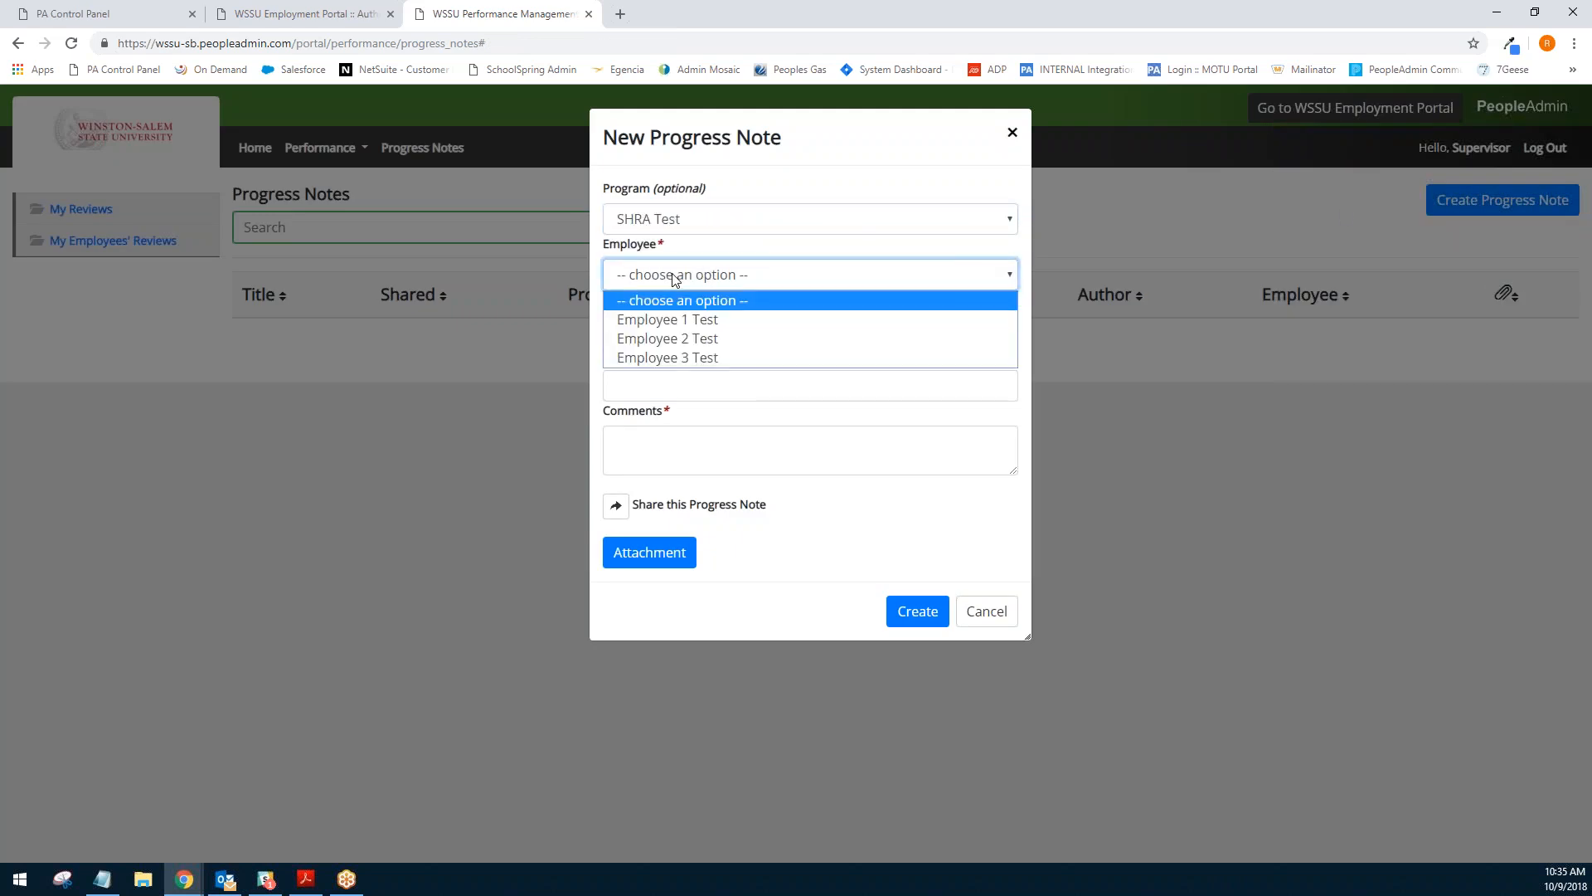
{"action": "left_click", "coordinate": [662, 326]}
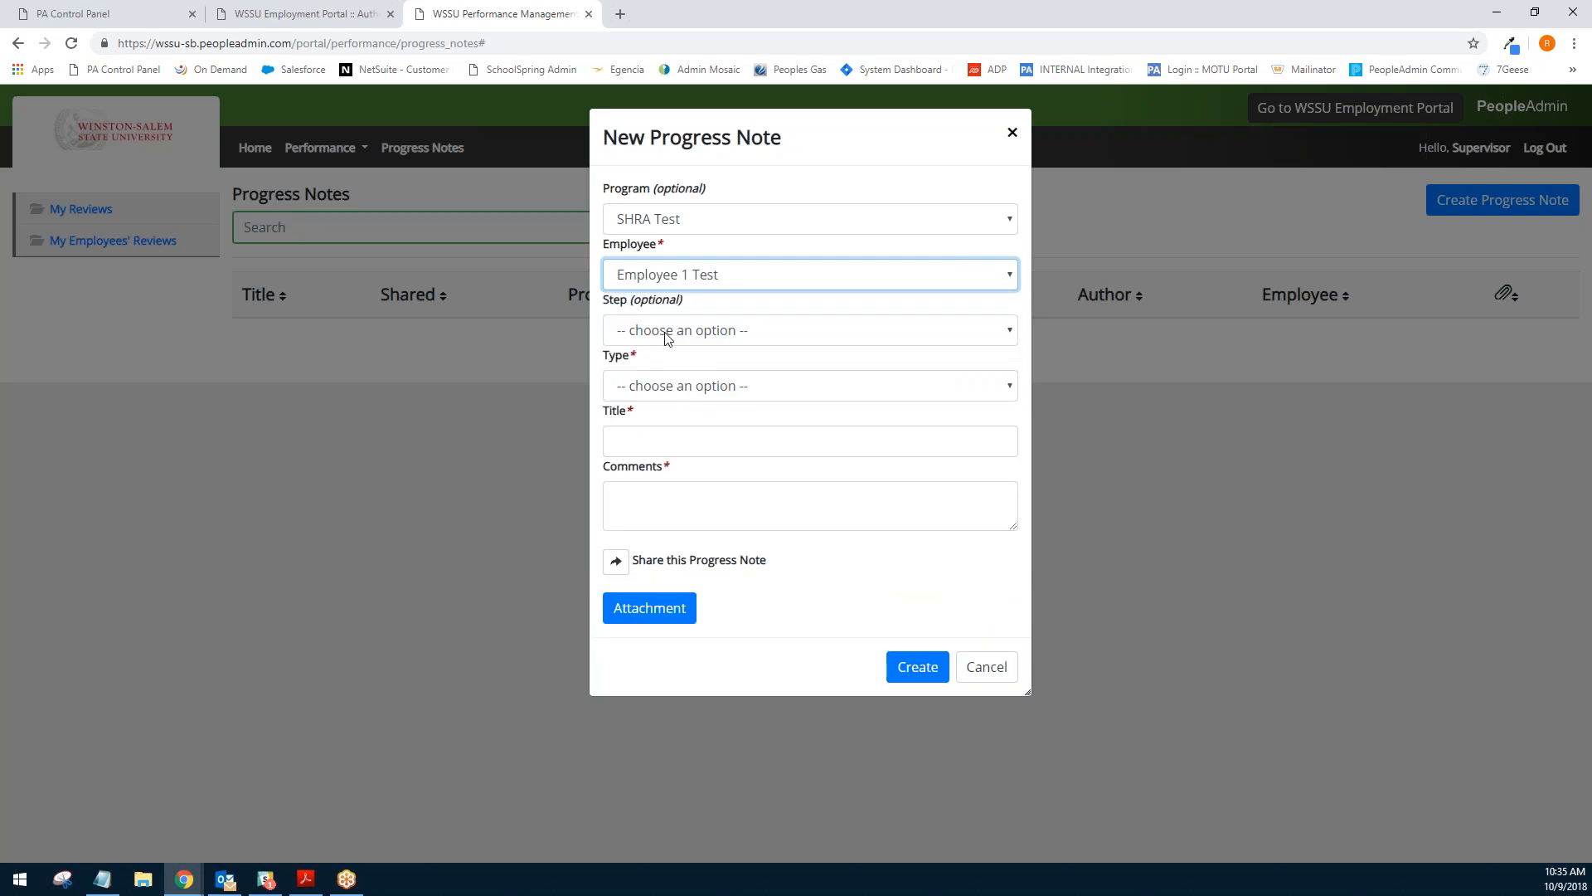
{"action": "left_click", "coordinate": [650, 392]}
{"action": "left_click", "coordinate": [654, 375]}
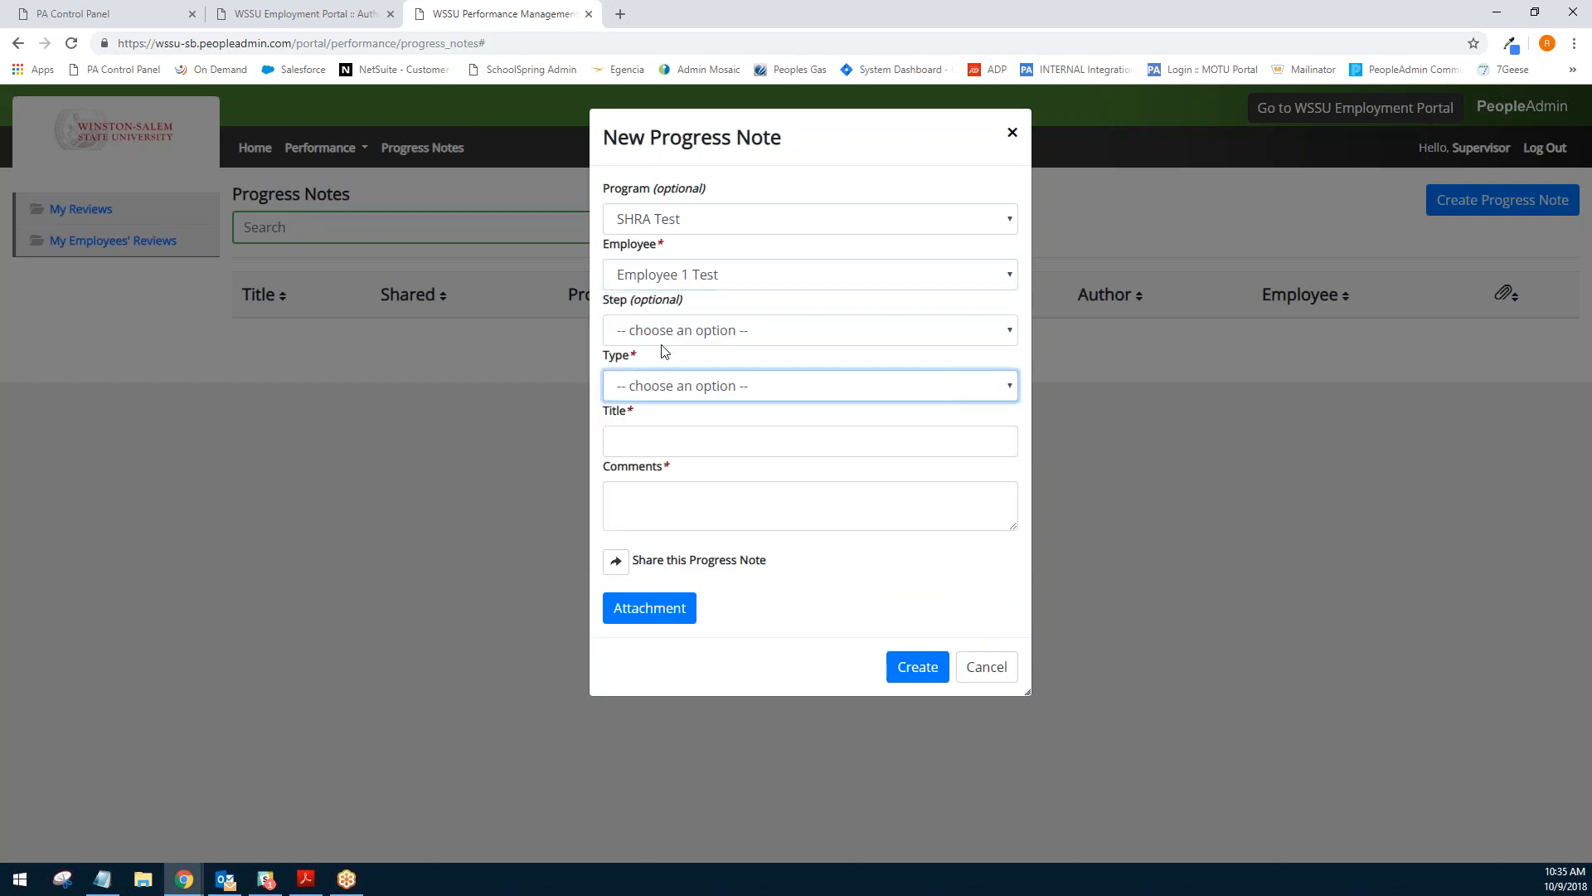
{"action": "left_click", "coordinate": [662, 340]}
{"action": "left_click", "coordinate": [705, 342]}
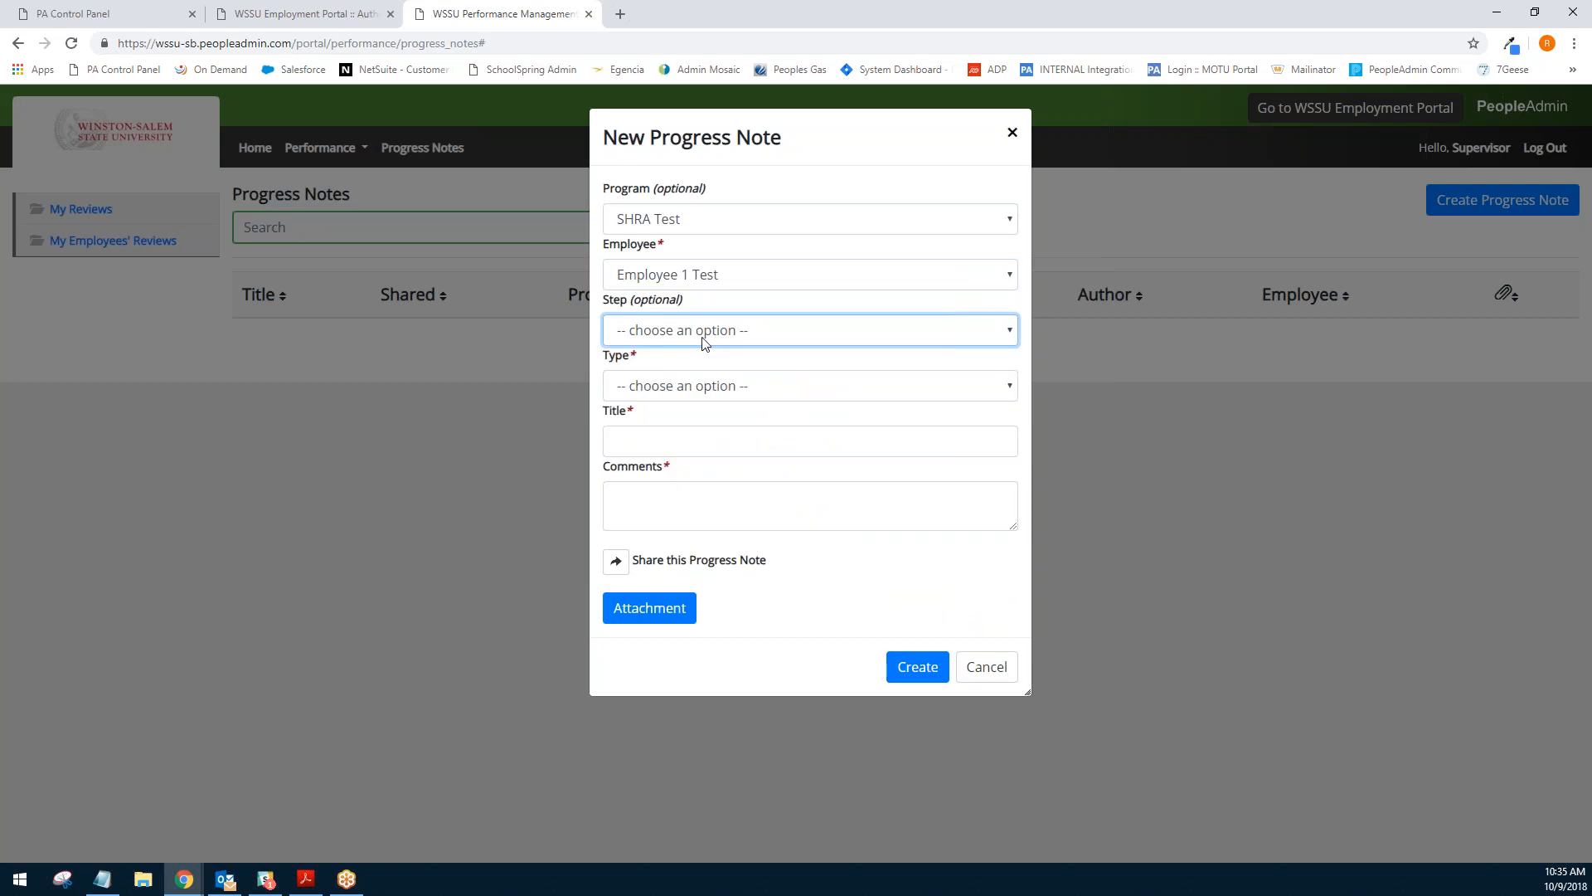
{"action": "left_click", "coordinate": [681, 382]}
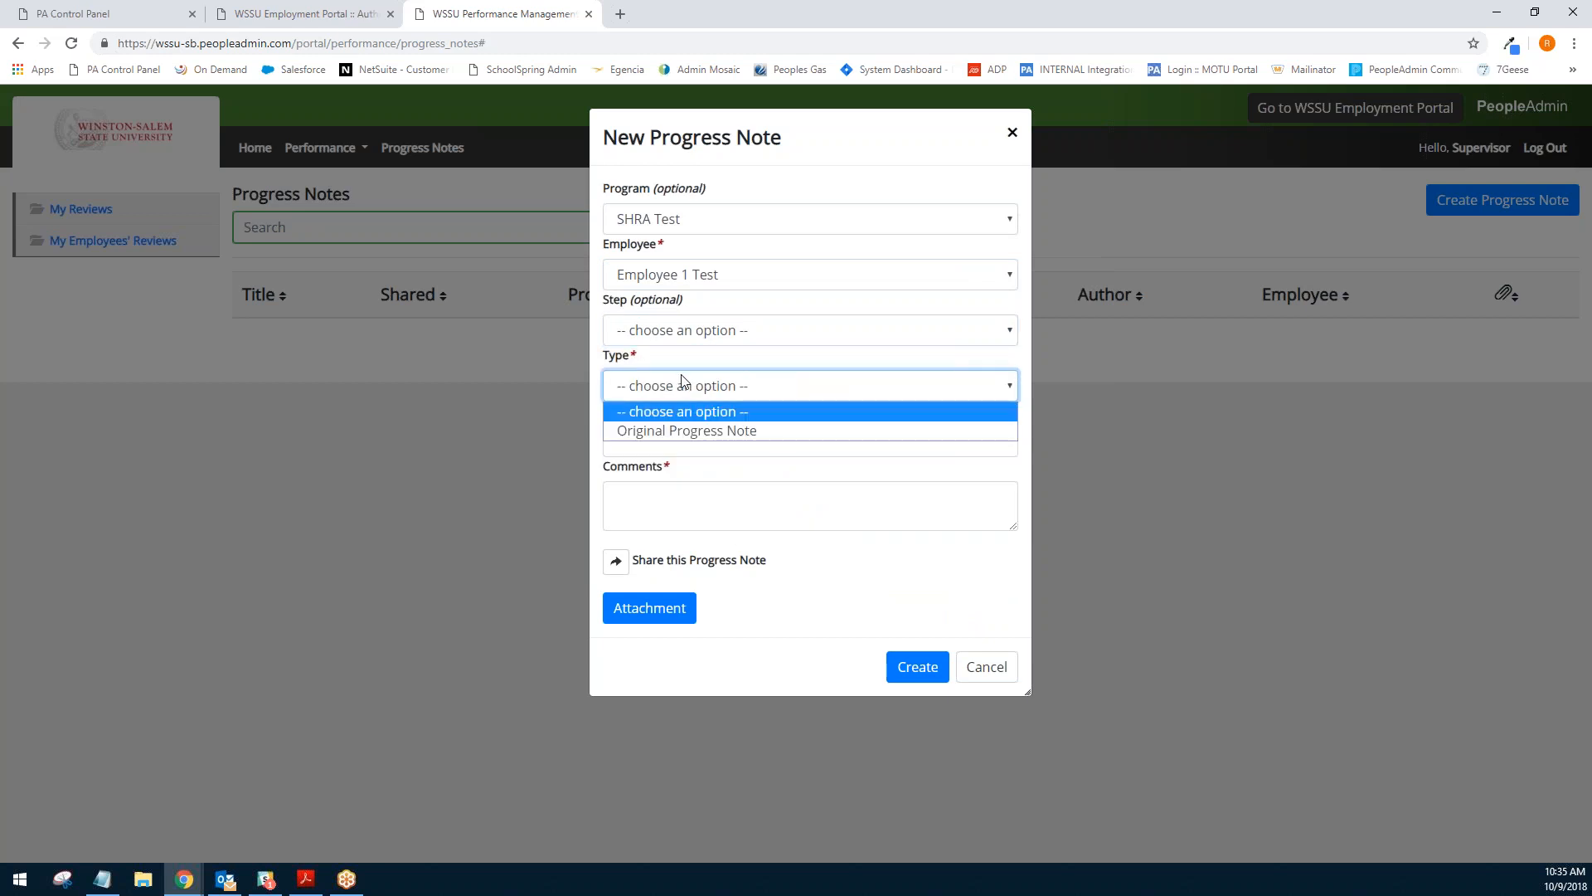
{"action": "left_click", "coordinate": [686, 431]}
- Title the progress note "Performance Update", comment "Employee 1 is performing well." and create it
{"action": "left_click", "coordinate": [617, 440]}
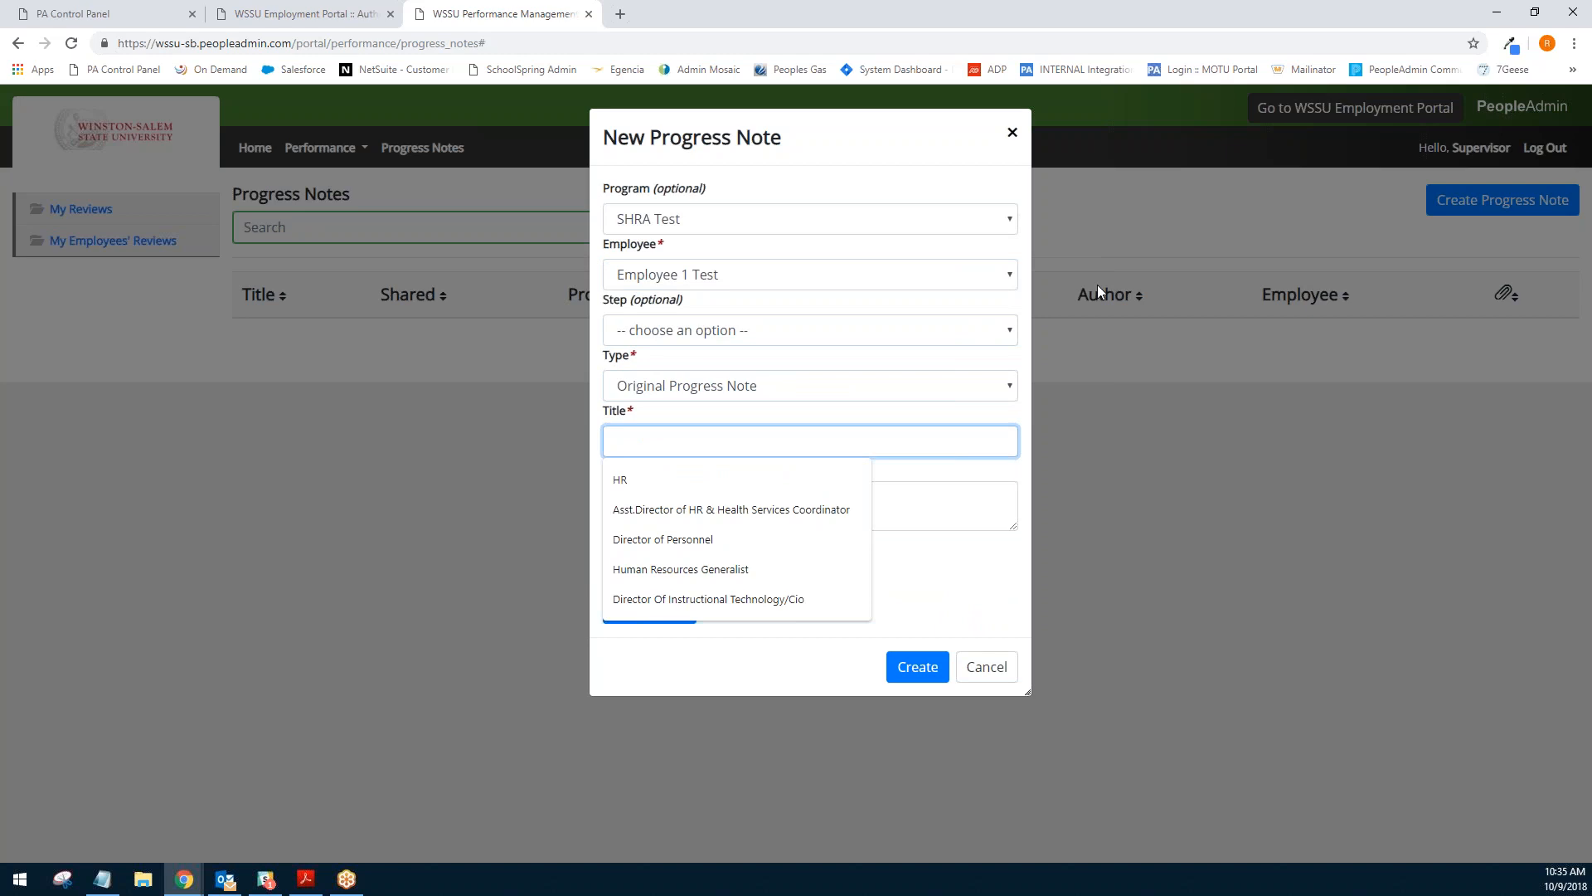
{"action": "type", "text": "Performance Update"}
{"action": "key", "text": "Tab"}
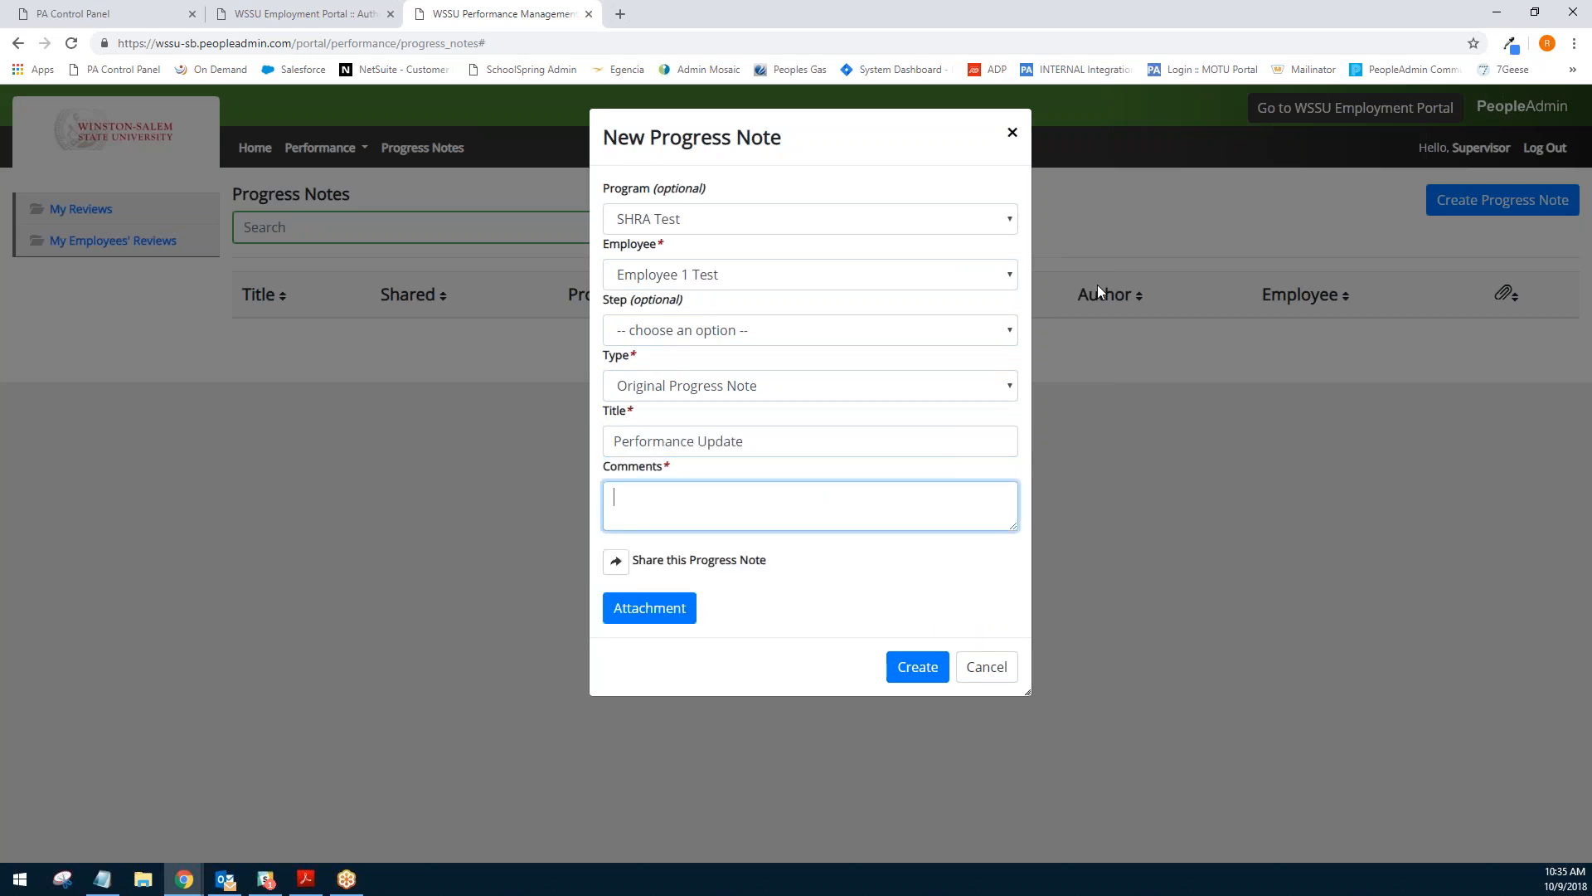
{"action": "type", "text": "Employee 1 is performing well."}
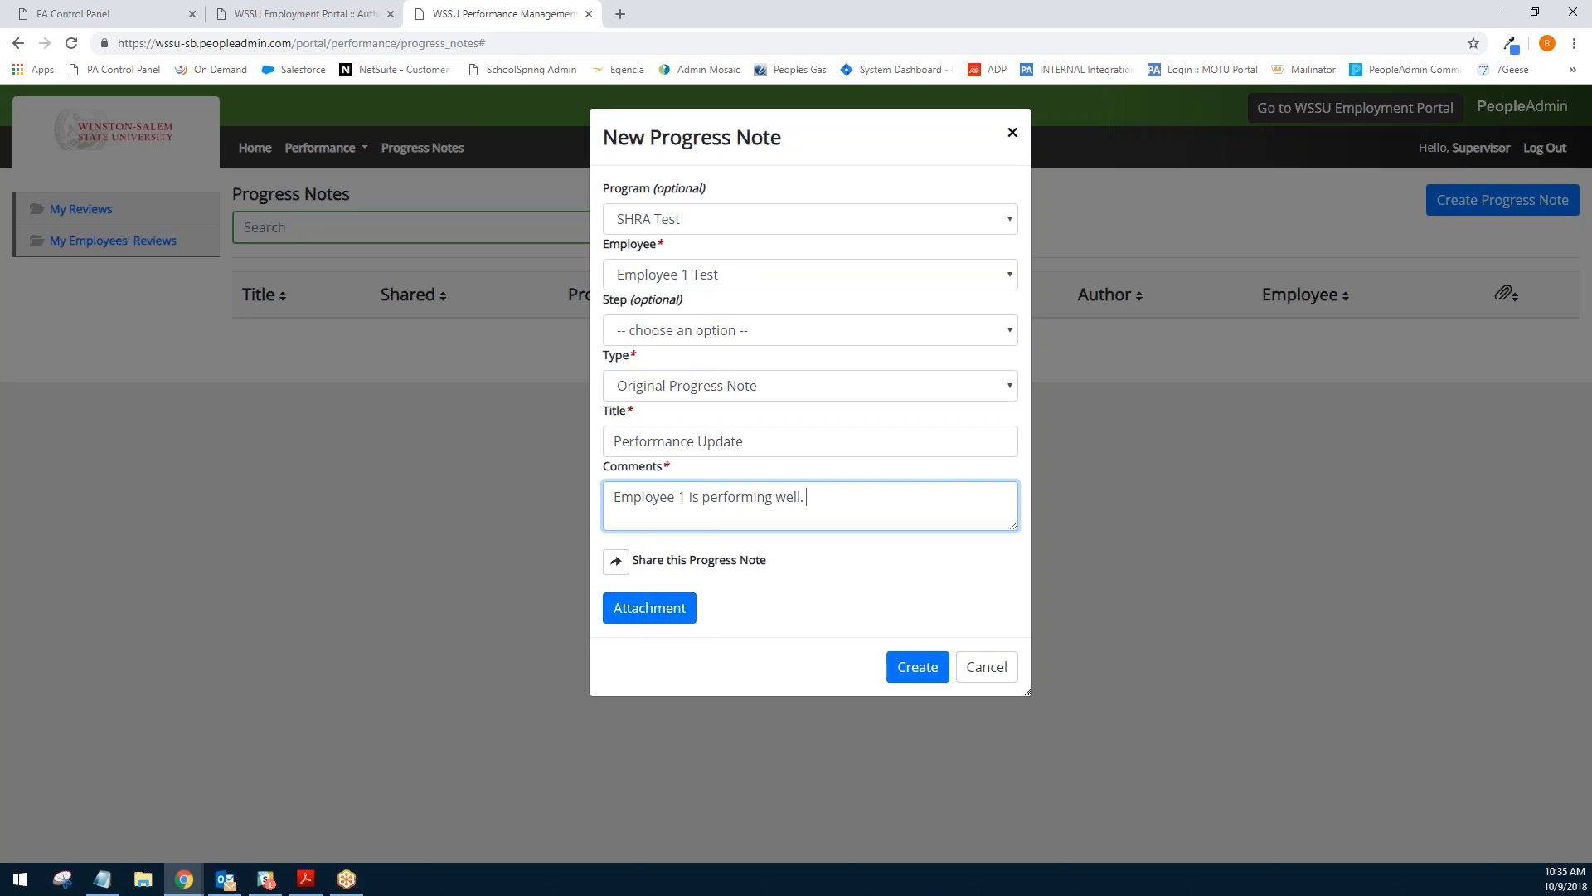
{"action": "left_click", "coordinate": [920, 666]}
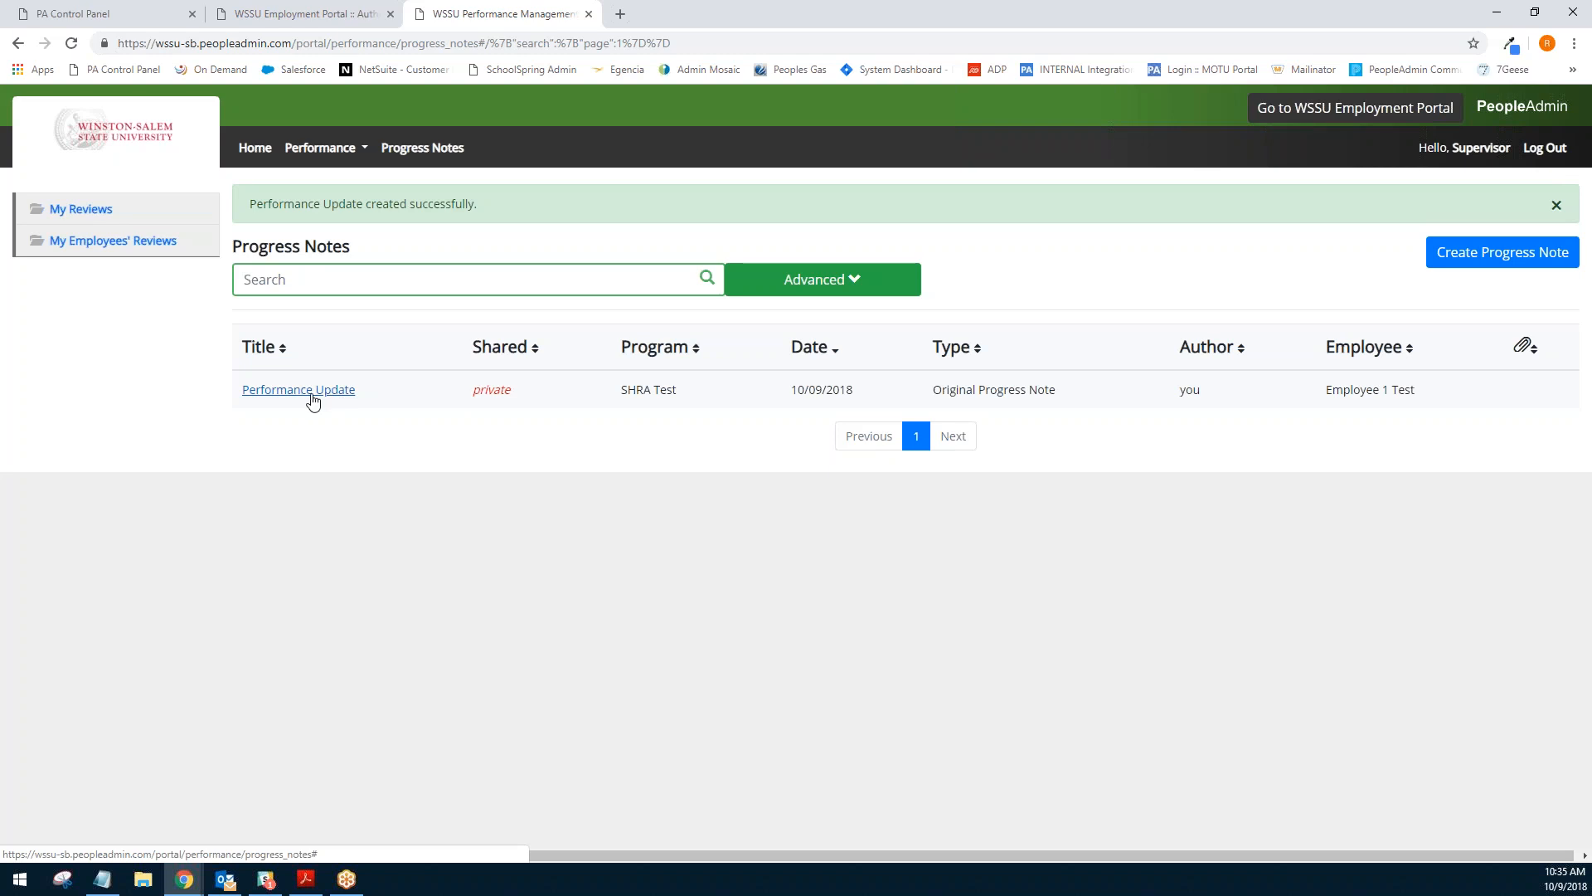
- Filter the employees' reviews dashboard to In Process and open Employee 2's review
{"action": "mouse_move", "coordinate": [489, 397]}
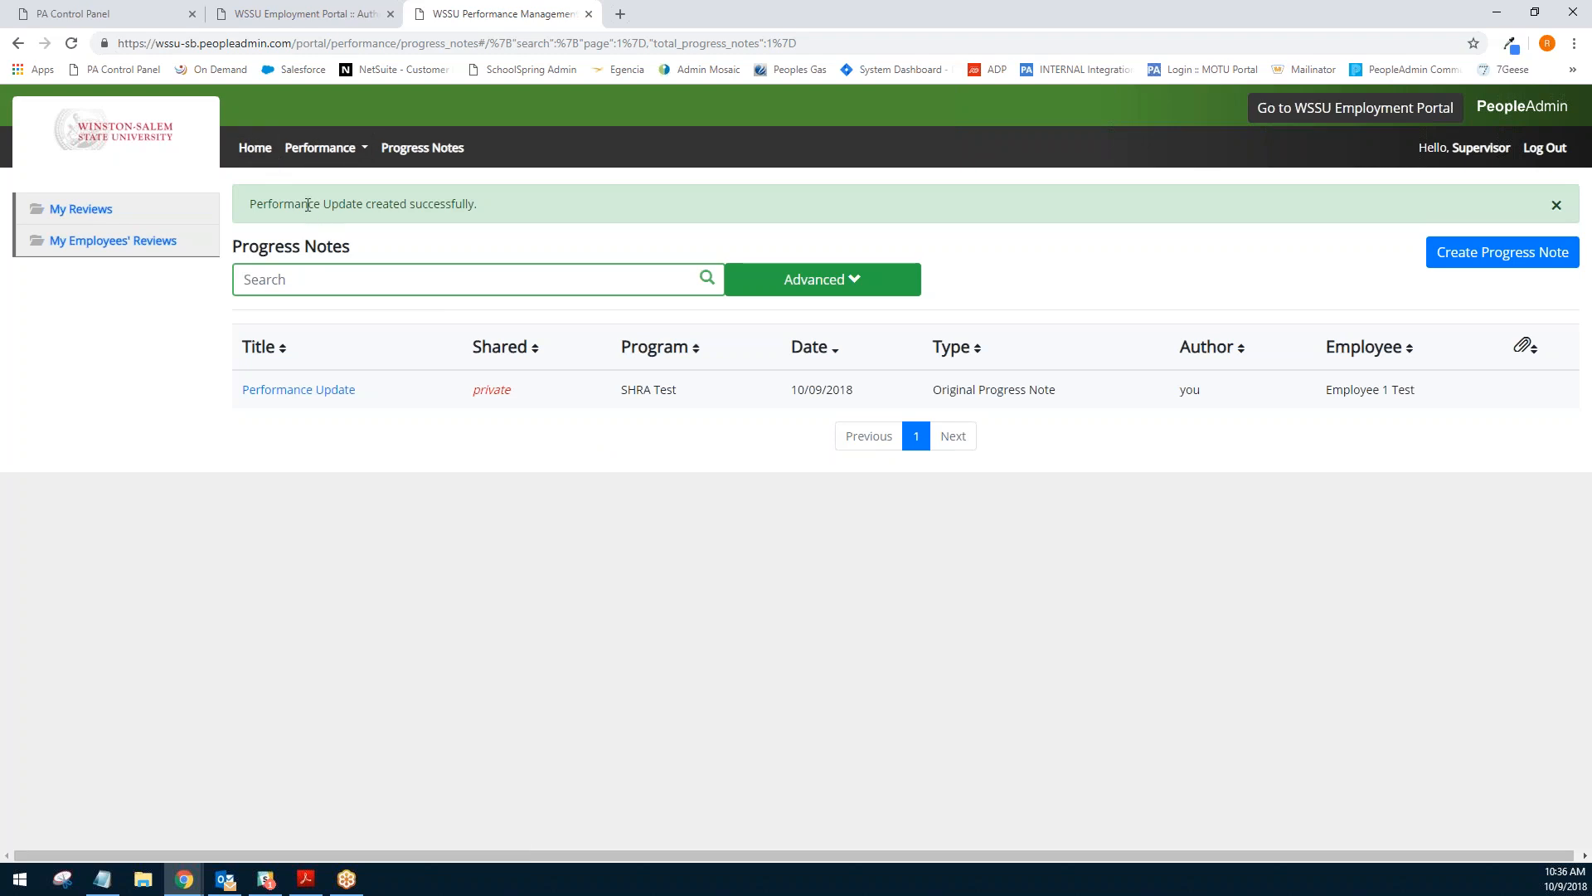
{"action": "left_click", "coordinate": [114, 241]}
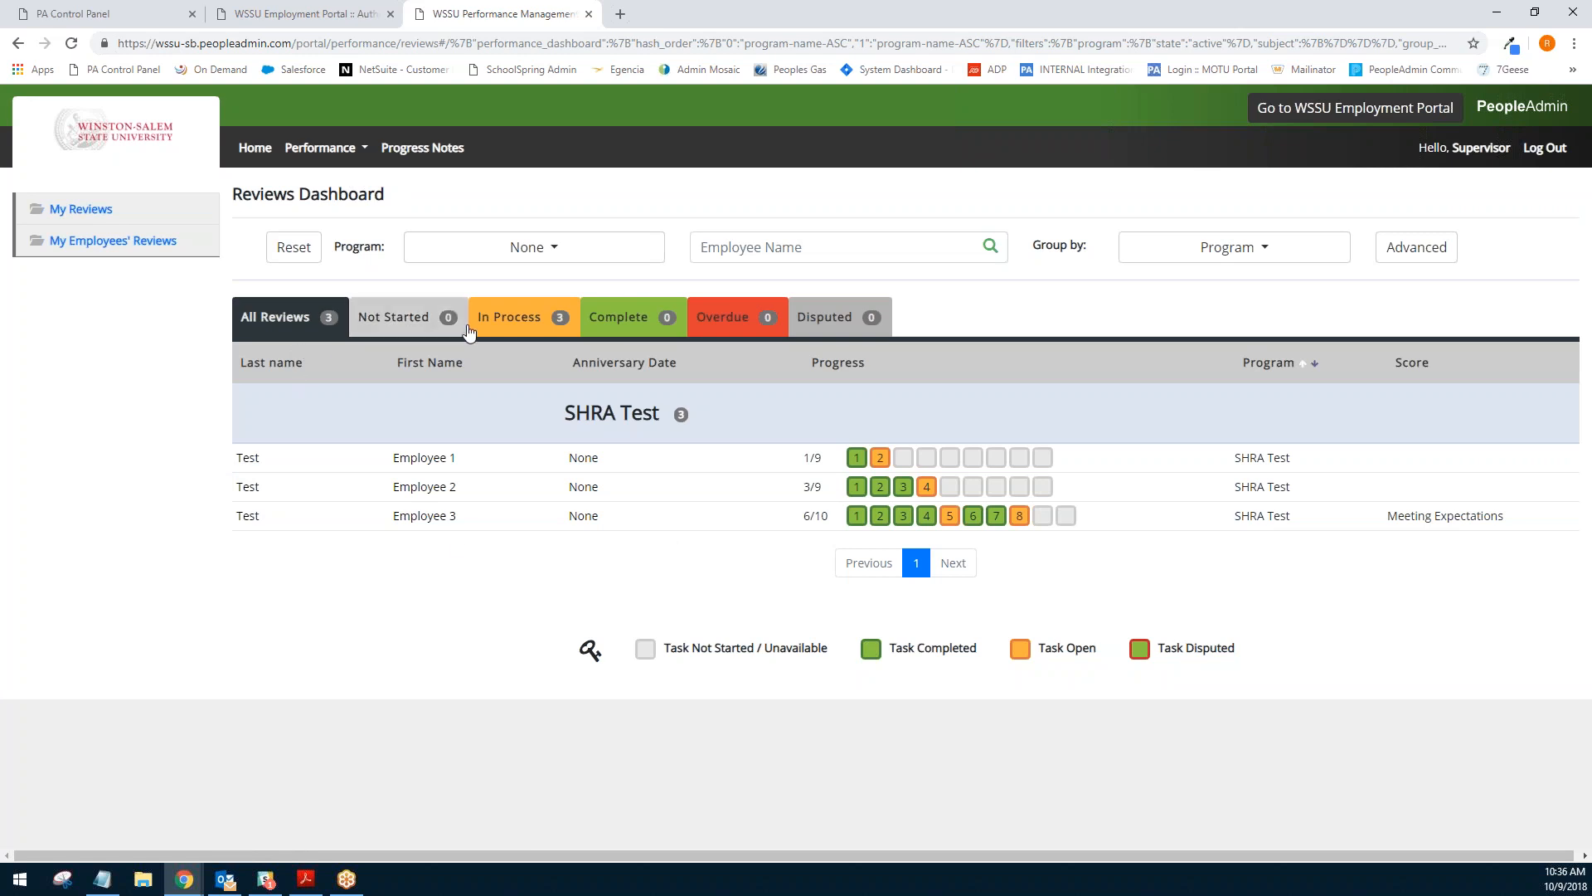
{"action": "left_click", "coordinate": [524, 325]}
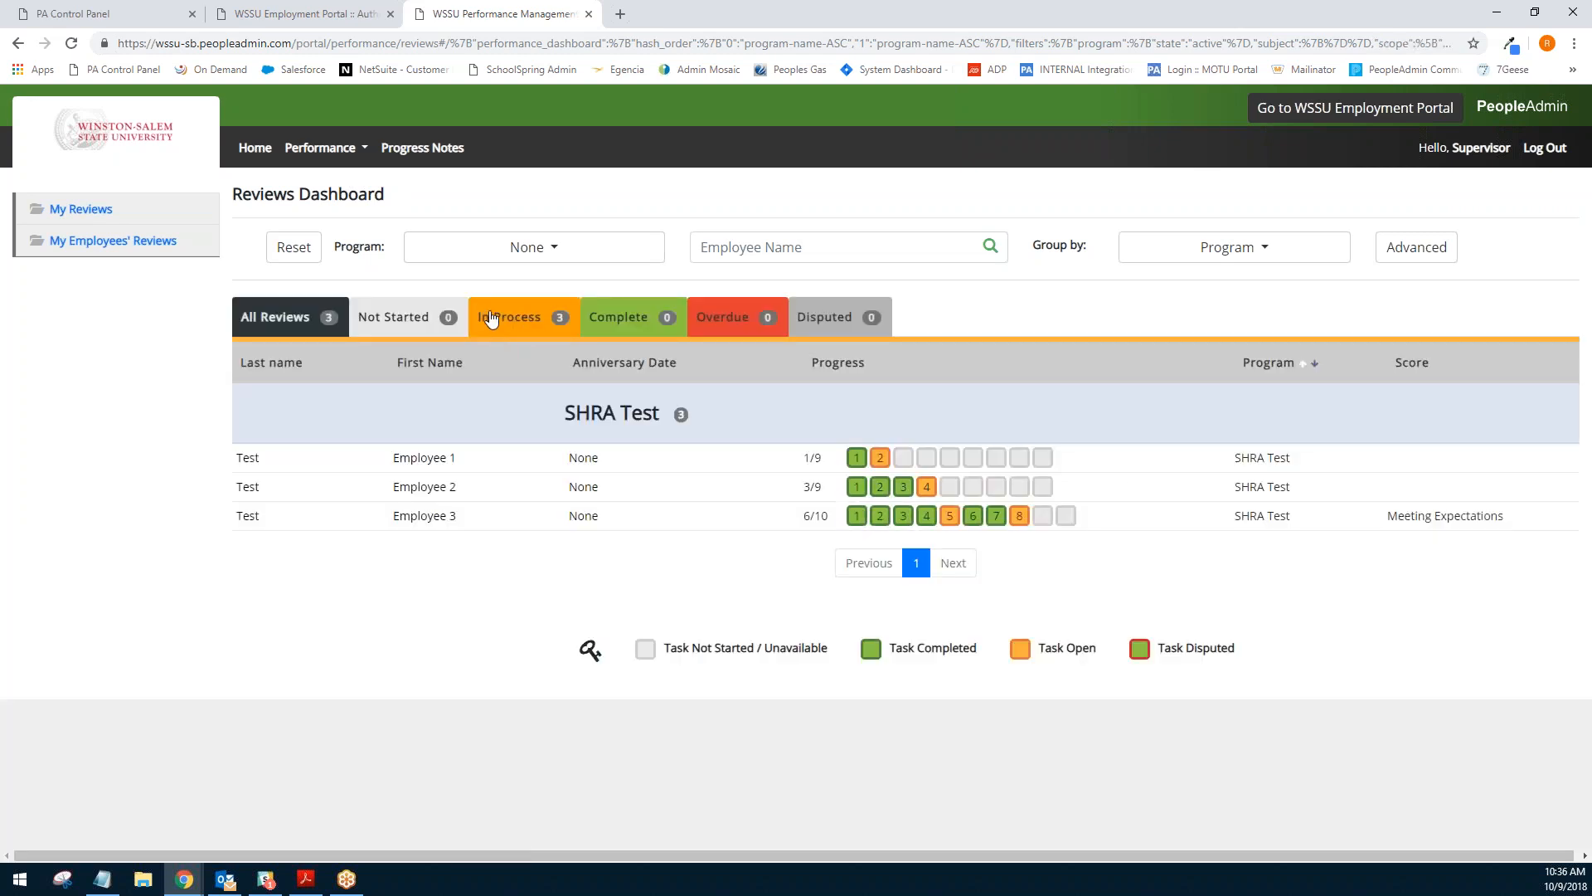
{"action": "mouse_move", "coordinate": [865, 524]}
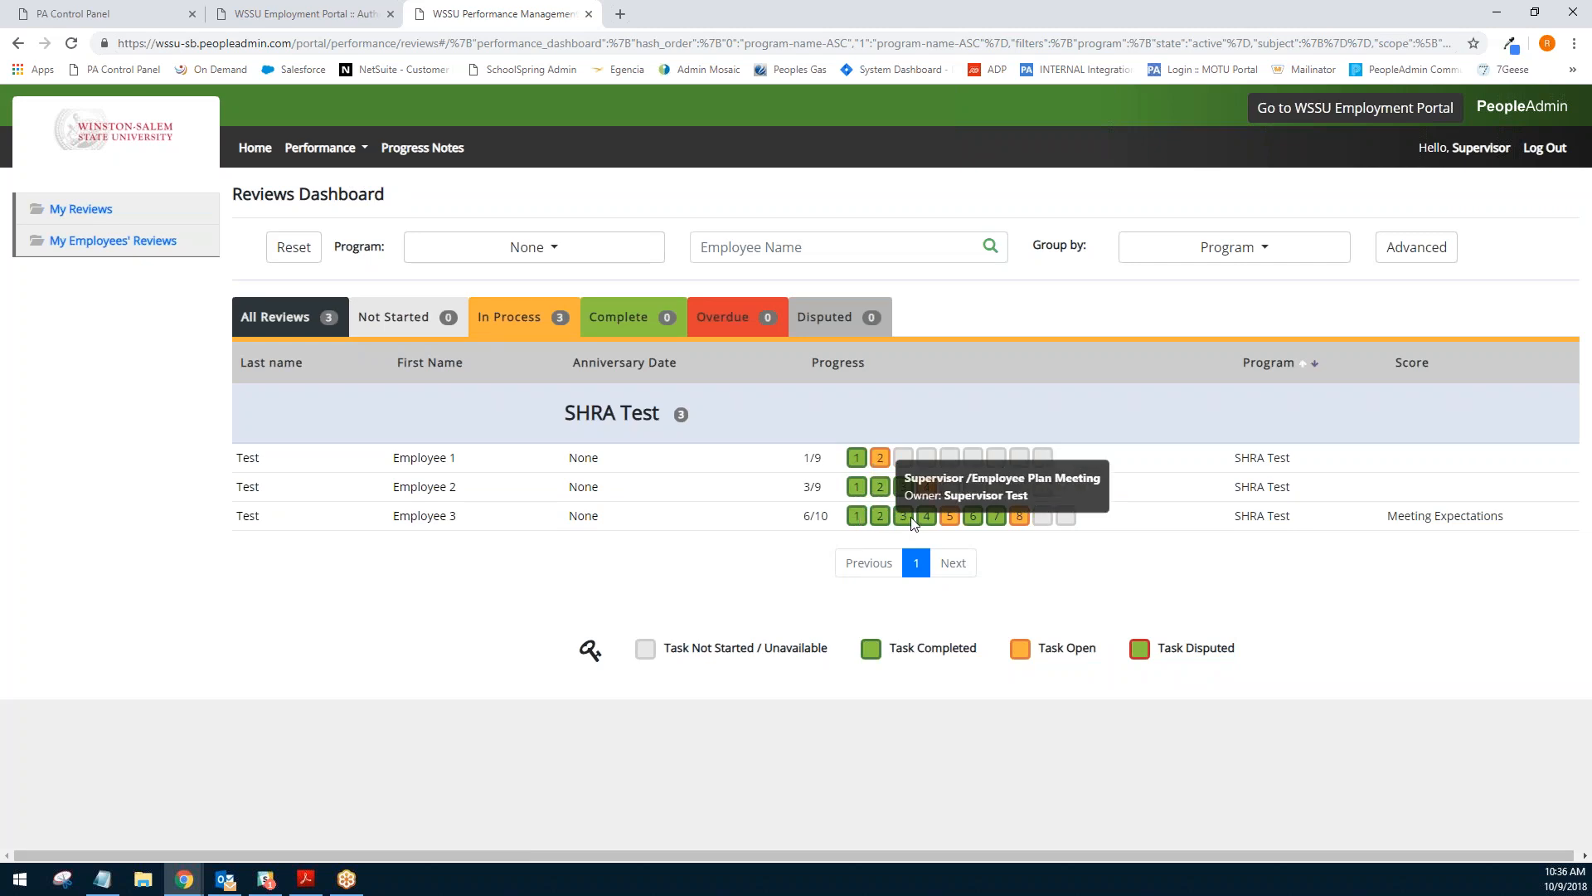
{"action": "mouse_move", "coordinate": [959, 524]}
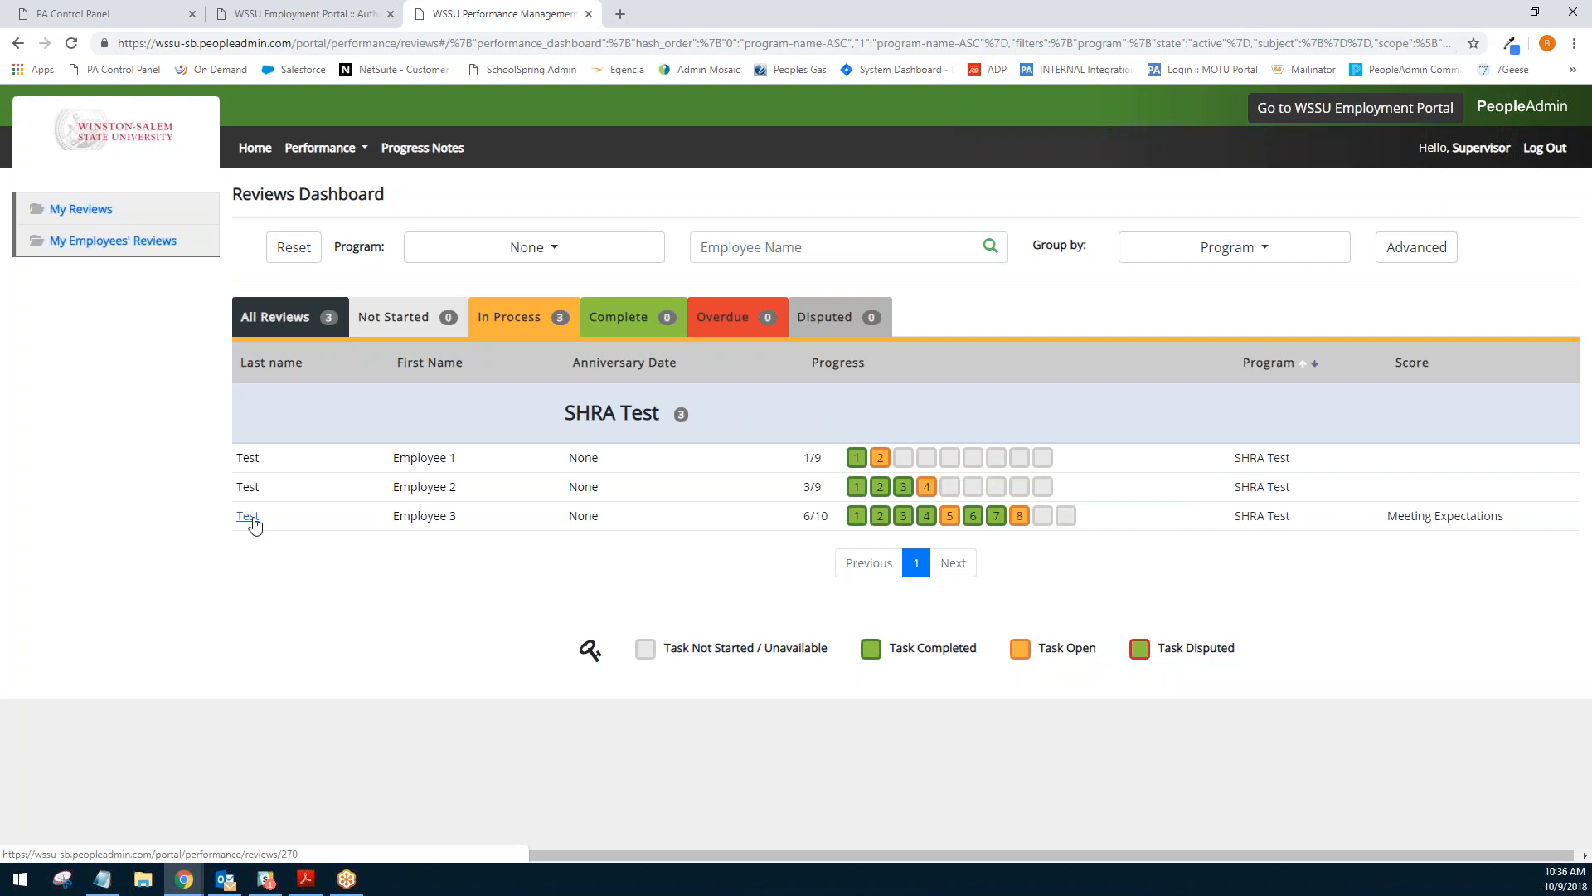
{"action": "left_click", "coordinate": [246, 487]}
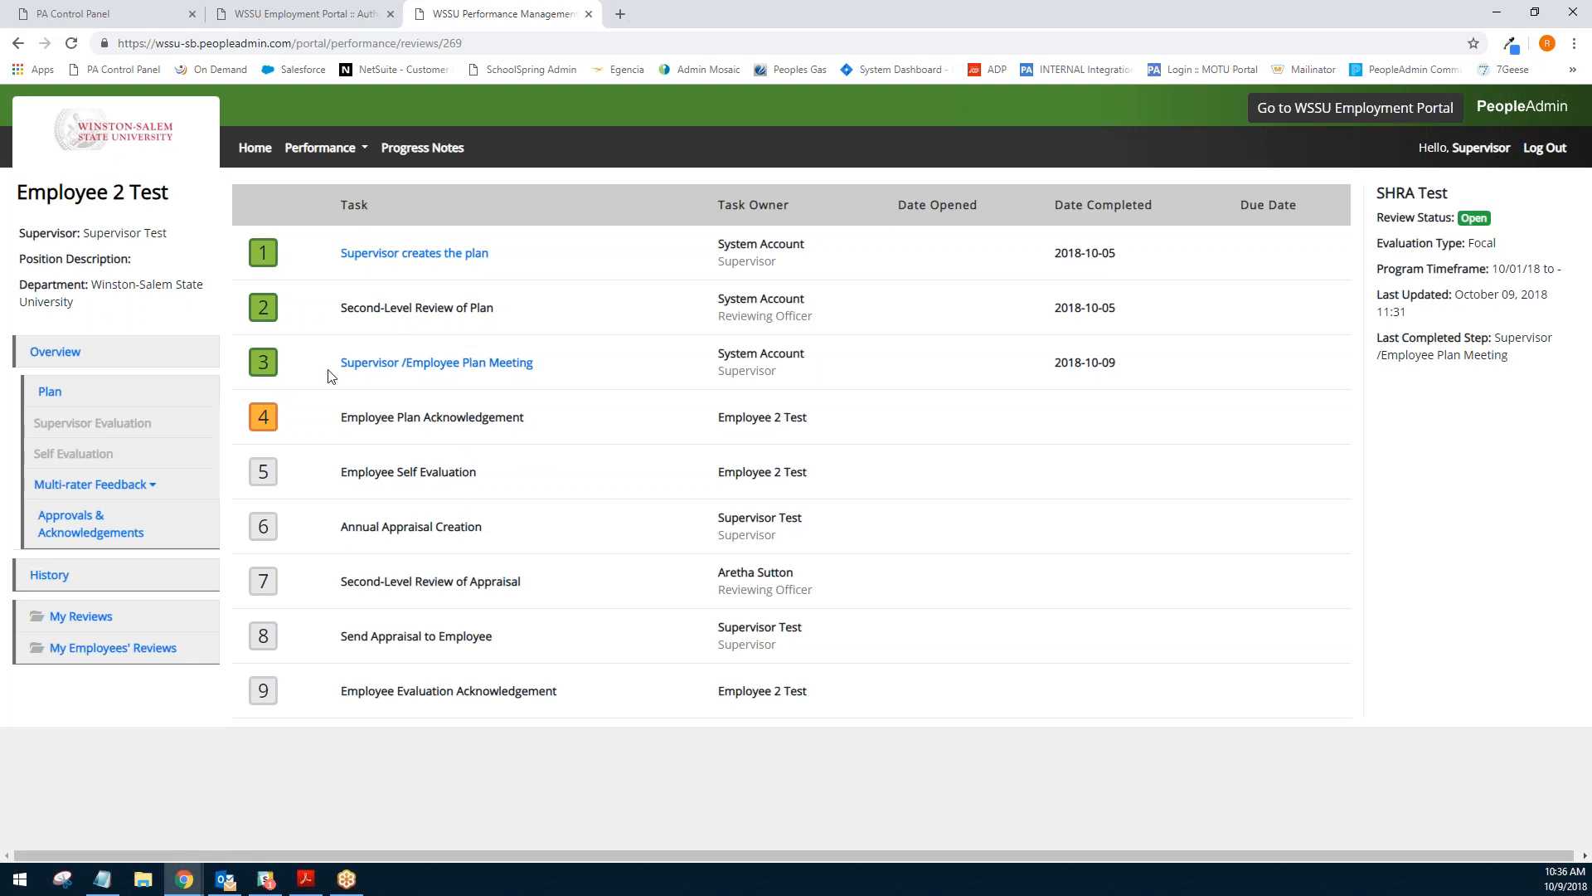
- Return to the employees' reviews dashboard and open Employee 3's review
{"action": "left_click", "coordinate": [100, 654]}
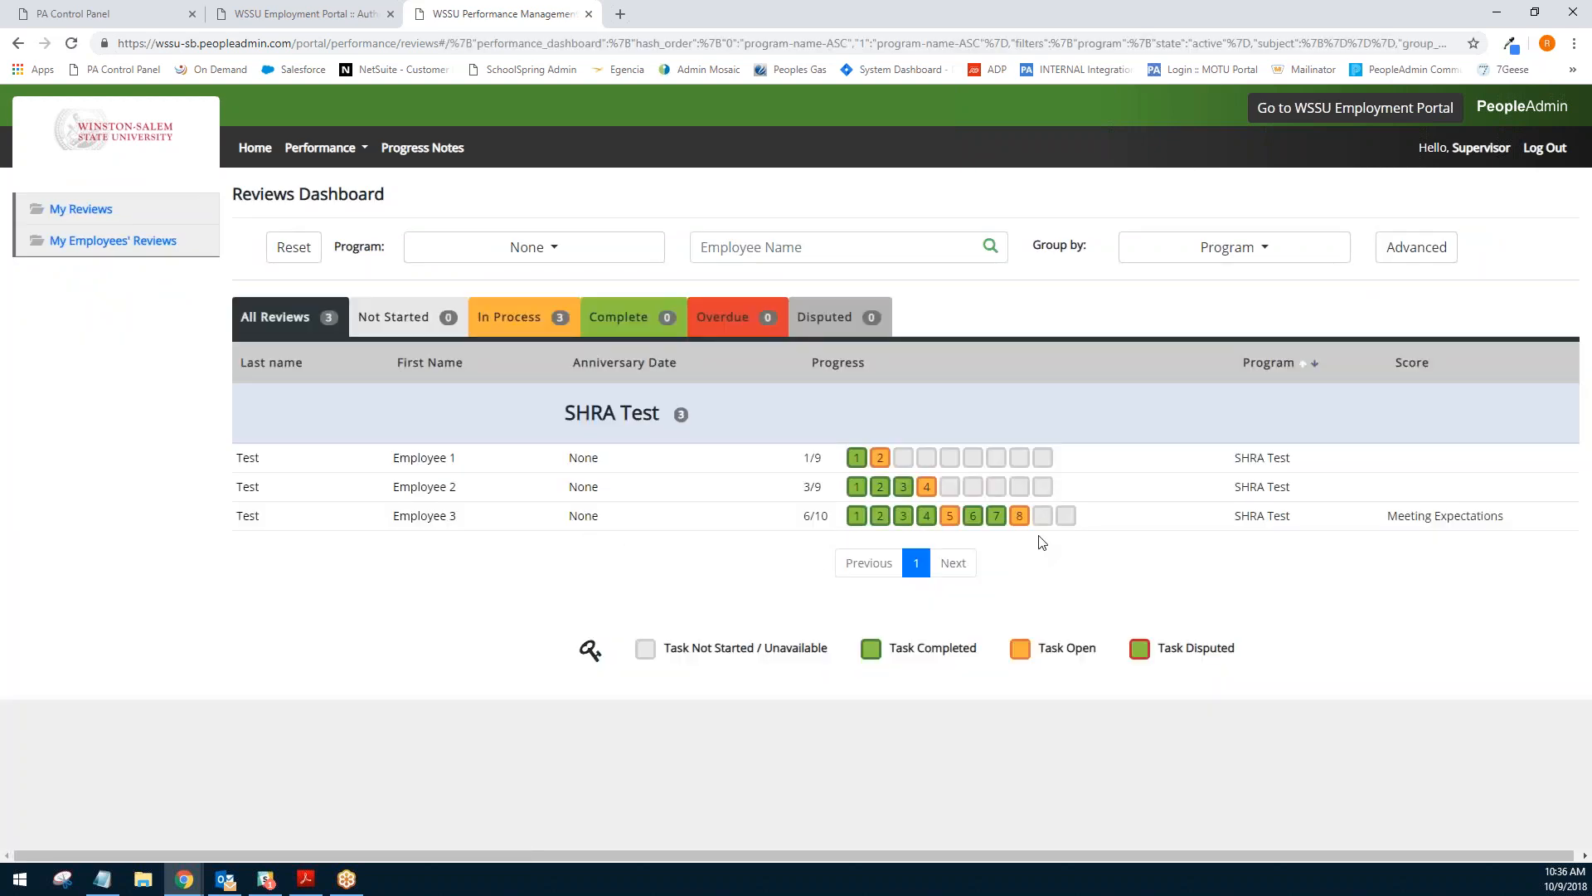
{"action": "mouse_move", "coordinate": [1025, 520]}
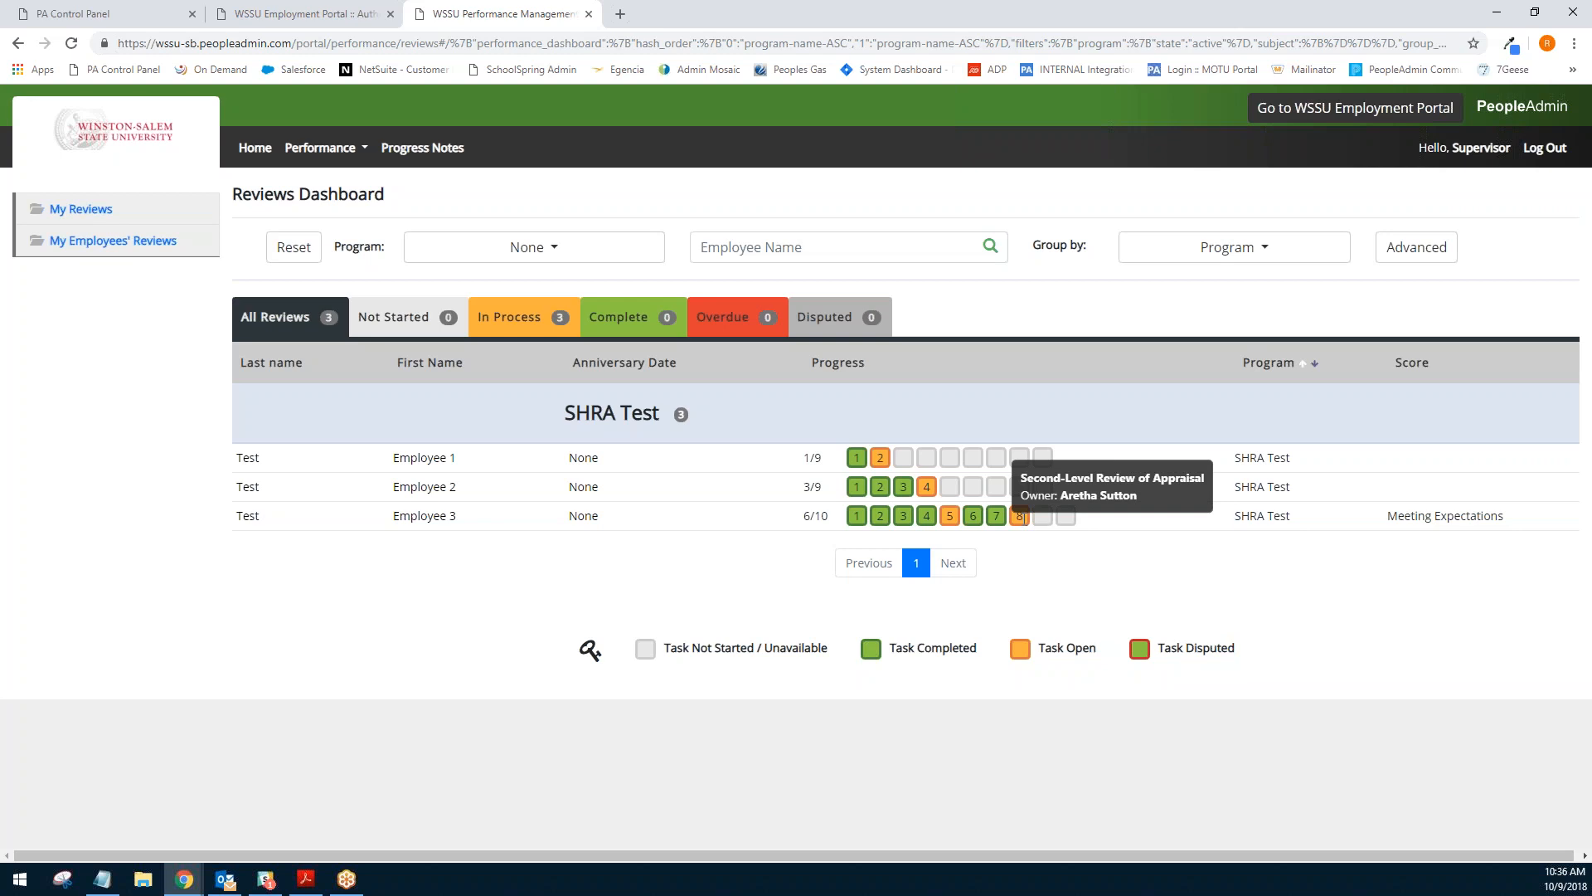
{"action": "left_click", "coordinate": [249, 516]}
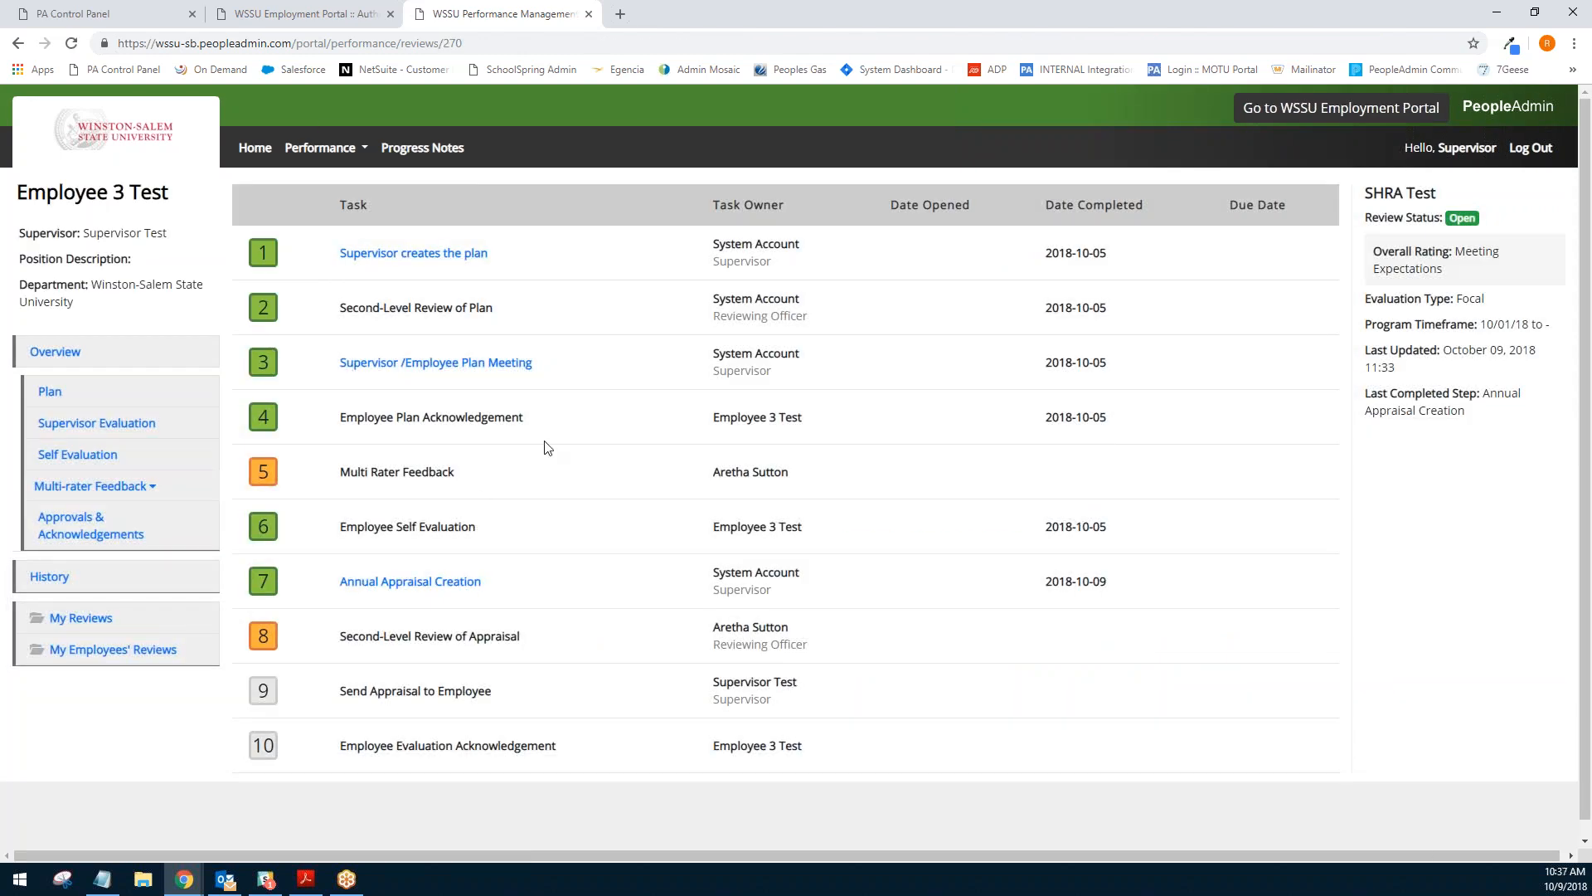
- Open Employee 3's self evaluation and review its competency ratings and available actions
{"action": "left_click", "coordinate": [109, 466]}
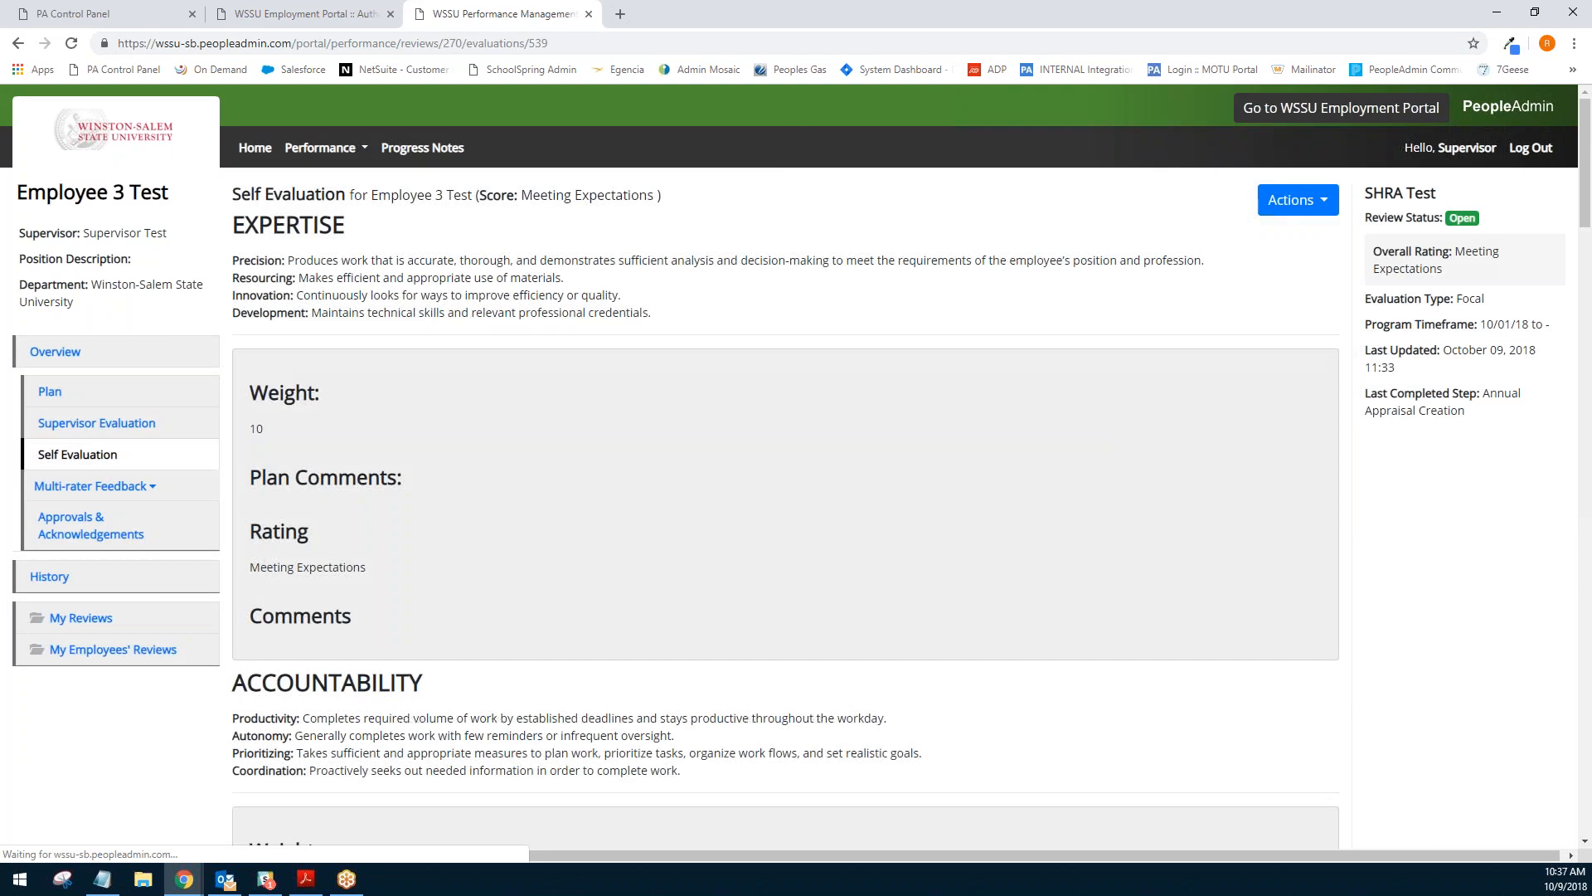
{"action": "scroll", "coordinate": [639, 388], "scroll_direction": "down", "scroll_amount": 7}
{"action": "scroll", "coordinate": [639, 393], "scroll_direction": "down", "scroll_amount": 13}
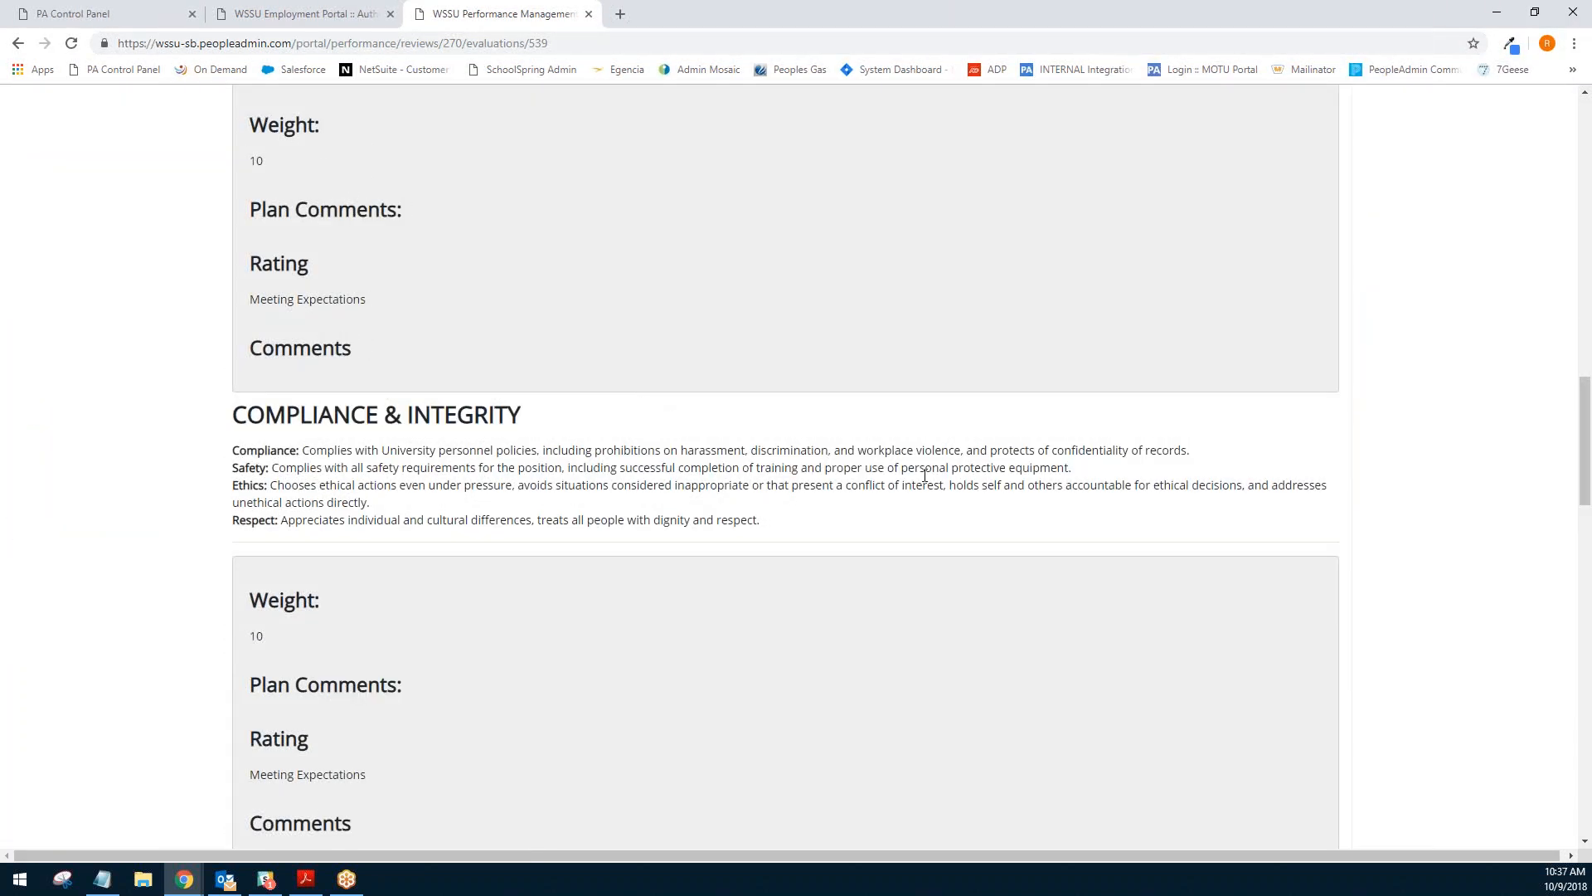
{"action": "scroll", "coordinate": [915, 471], "scroll_direction": "up", "scroll_amount": 15}
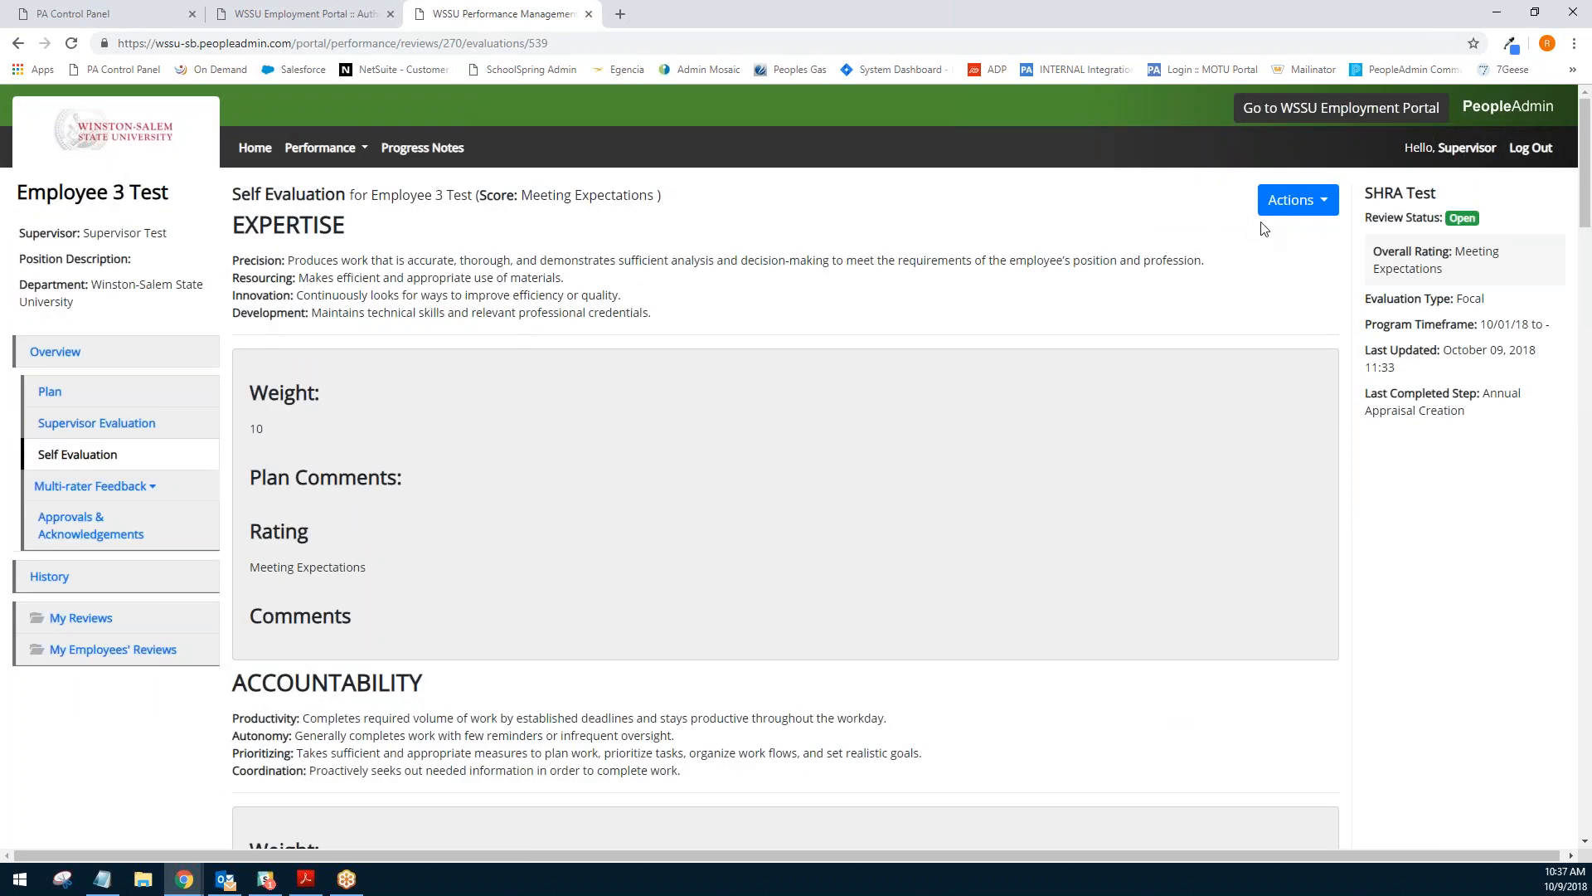
{"action": "left_click", "coordinate": [1295, 201]}
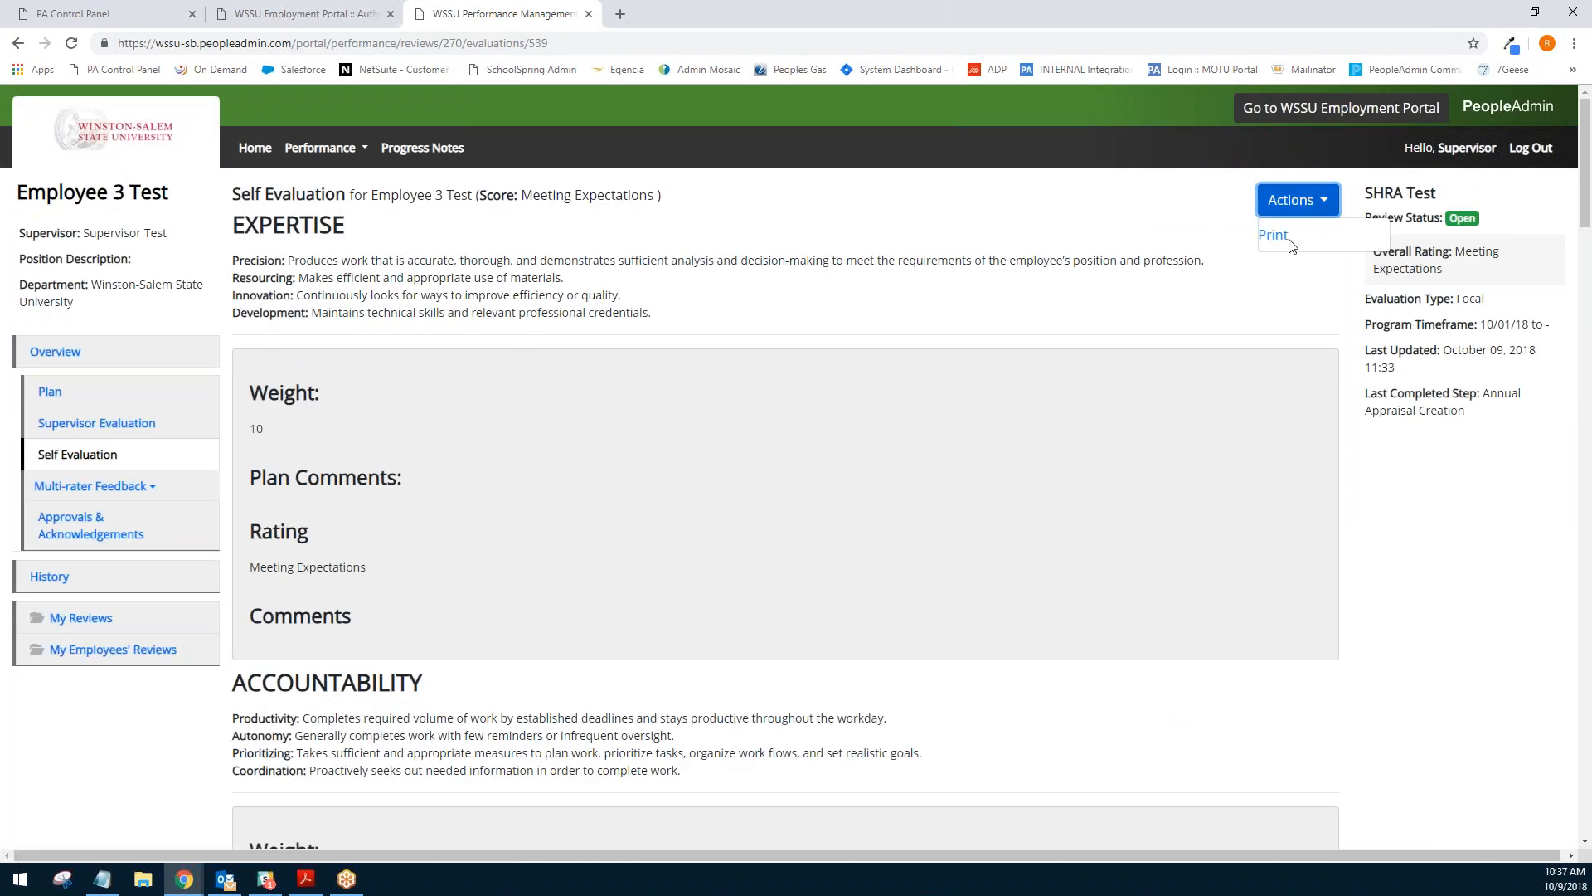
{"action": "left_click", "coordinate": [1304, 203]}
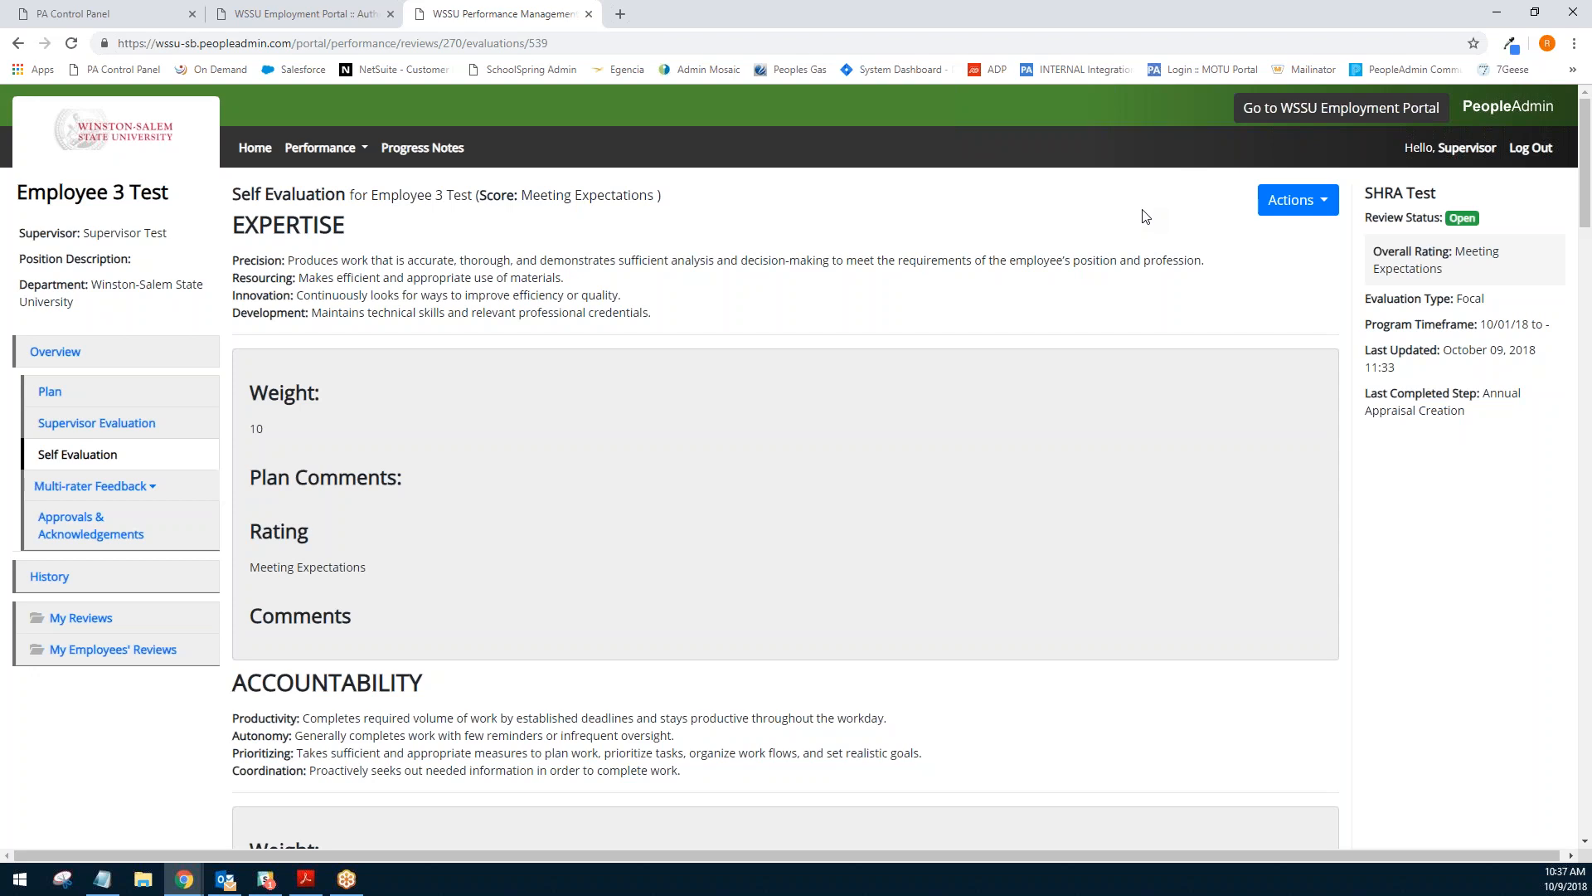
- Go to the WSSU Employment Portal
{"action": "left_click", "coordinate": [1273, 115]}
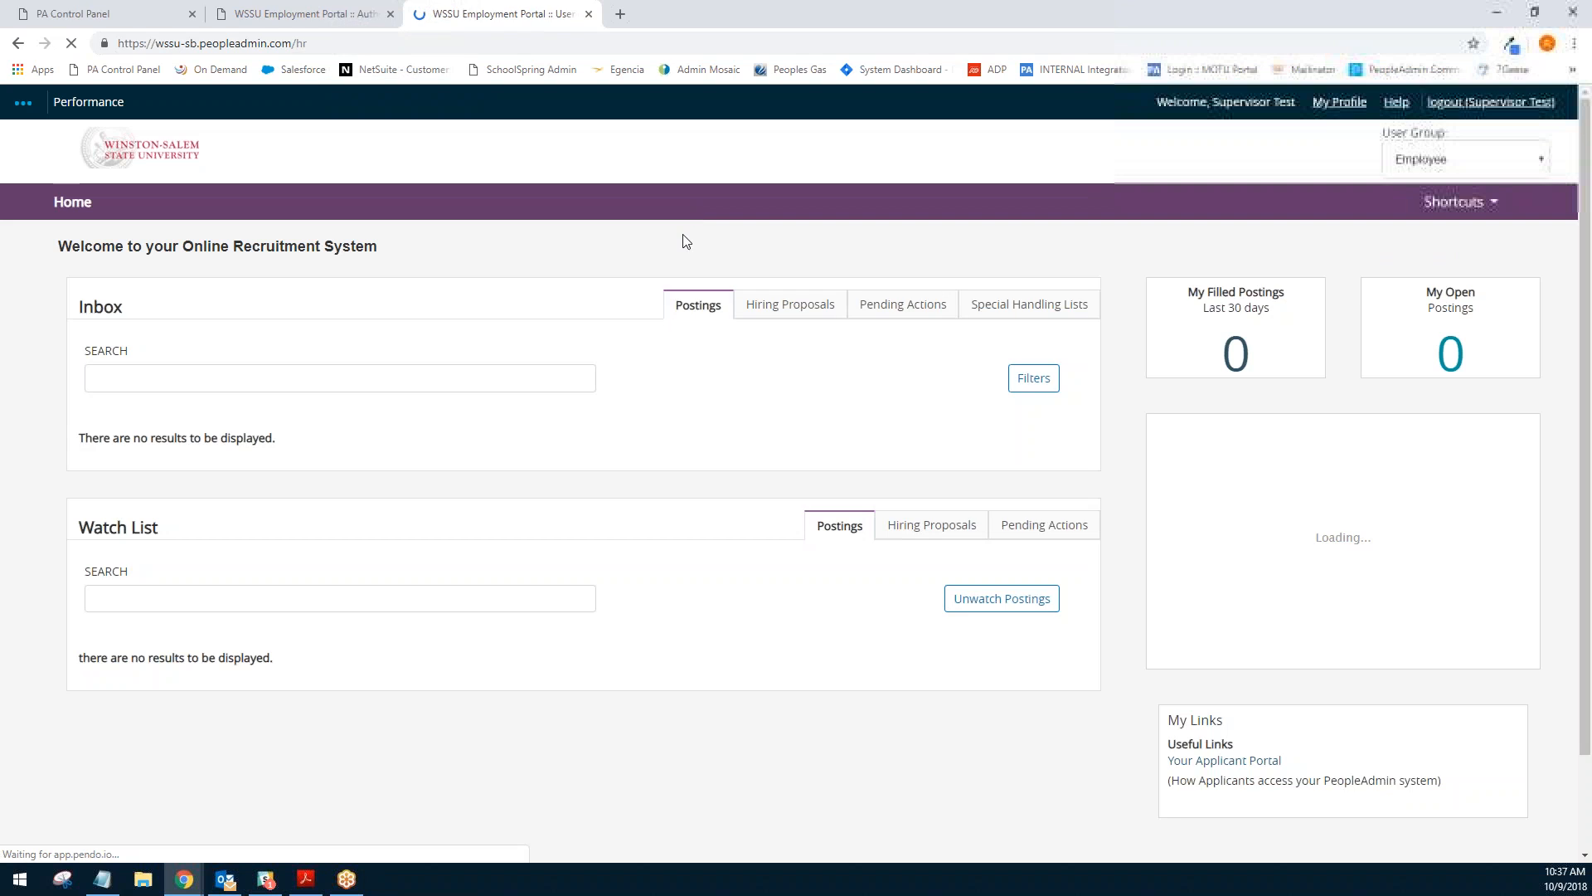